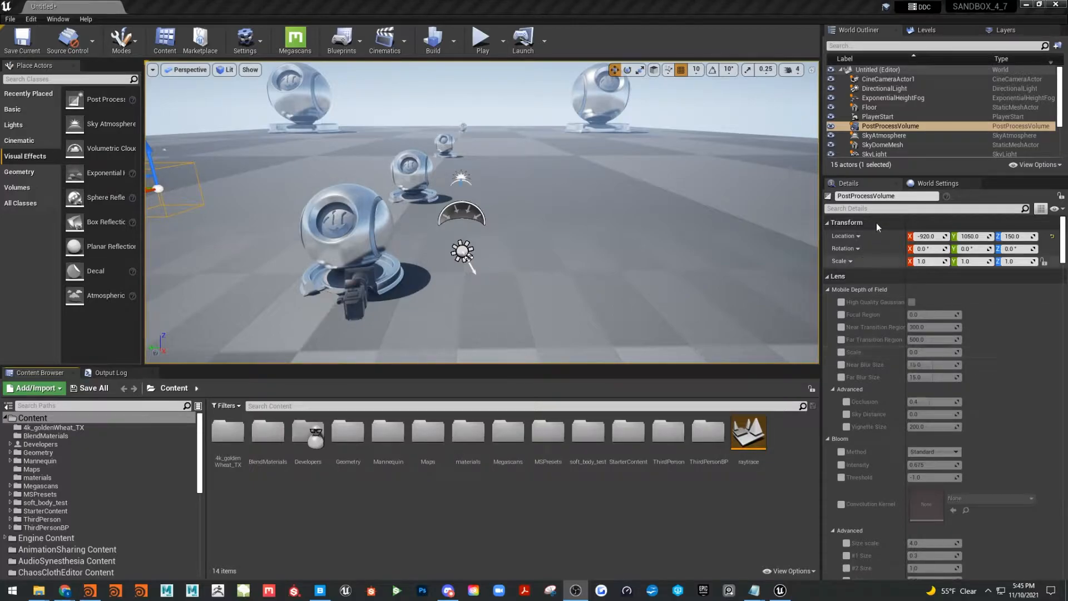
# - Enlarge the World Outliner to list all the scene's actors, and select the cine camera beside the nearest material preview mesh
pyautogui.moveTo(853, 175); pyautogui.dragTo(853, 243)
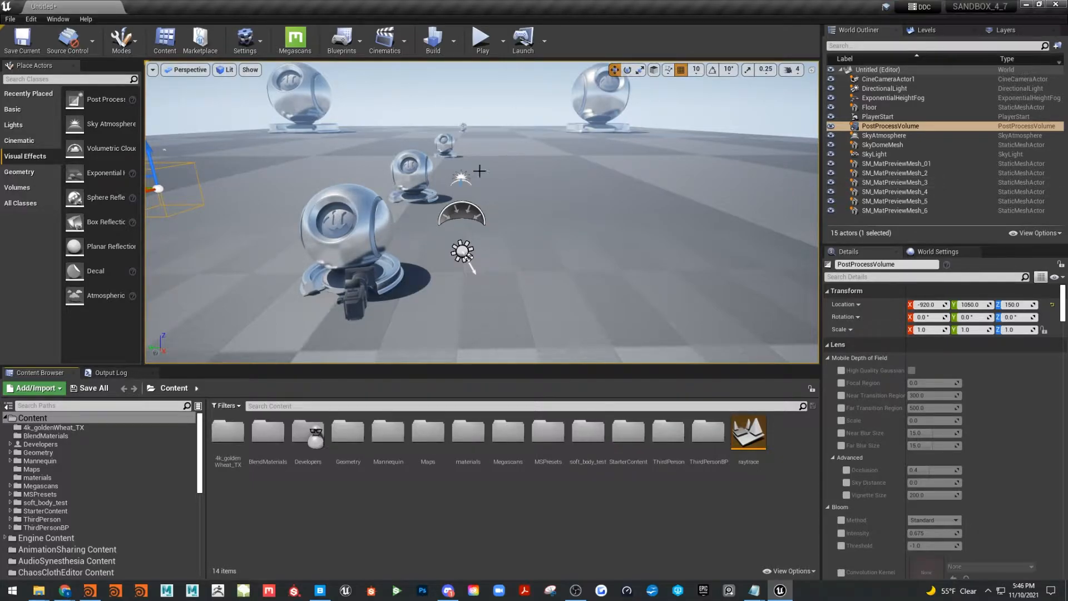
pyautogui.keyDown('alt'); pyautogui.moveTo(538, 183); pyautogui.dragTo(469, 159); pyautogui.keyUp('alt')
pyautogui.keyDown('alt'); pyautogui.moveTo(537, 183); pyautogui.dragTo(580, 230, button='middle'); pyautogui.keyUp('alt')
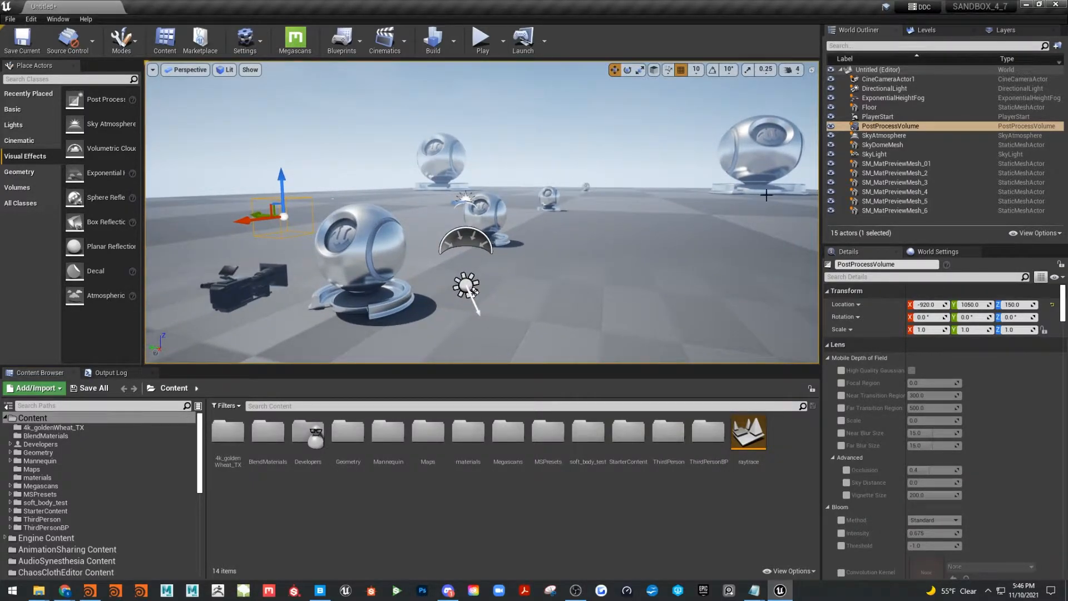
pyautogui.keyDown('alt'); pyautogui.moveTo(334, 176); pyautogui.dragTo(416, 187); pyautogui.keyUp('alt')
pyautogui.moveTo(397, 185)
pyautogui.keyDown('alt'); pyautogui.mouseDown(button='right')
pyautogui.moveTo(373, 185)
pyautogui.moveTo(397, 184)
pyautogui.mouseUp(button='right'); pyautogui.keyUp('alt')
pyautogui.keyDown('alt'); pyautogui.moveTo(397, 184); pyautogui.dragTo(351, 172); pyautogui.keyUp('alt')
pyautogui.moveTo(350, 173)
pyautogui.keyDown('alt'); pyautogui.mouseDown(button='right')
pyautogui.moveTo(379, 173)
pyautogui.moveTo(346, 172)
pyautogui.mouseUp(button='right'); pyautogui.keyUp('alt')
pyautogui.click(358, 247)
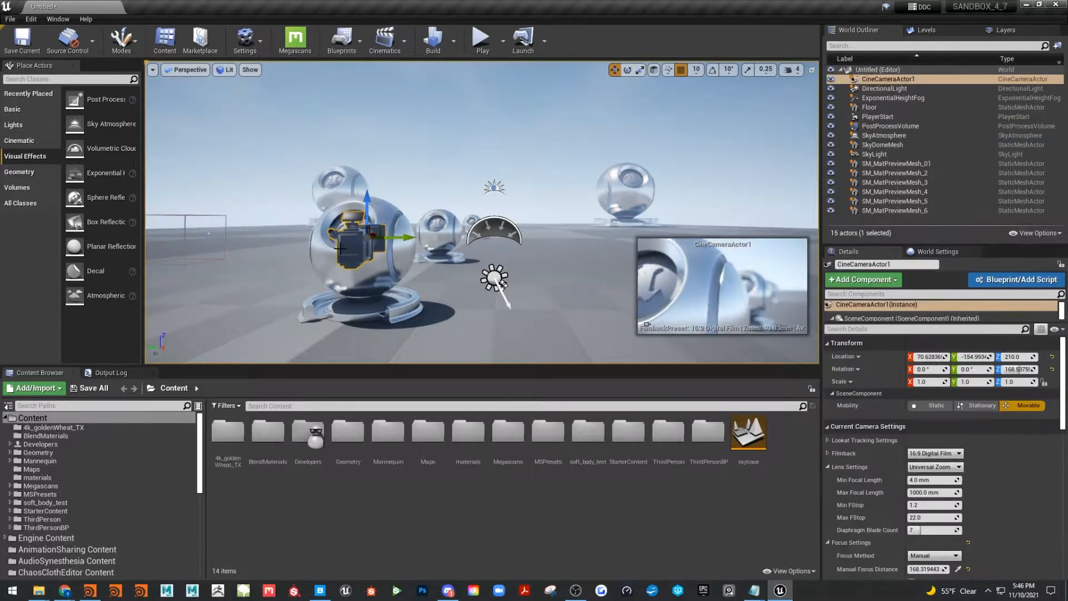
# - Move the selected cine camera sideways to about Y -184, reframing the nearest preview mesh and those behind it
pyautogui.keyDown('alt'); pyautogui.moveTo(420, 207); pyautogui.dragTo(452, 207, button='right'); pyautogui.keyUp('alt')
pyautogui.keyDown('alt'); pyautogui.moveTo(452, 207); pyautogui.dragTo(410, 186); pyautogui.keyUp('alt')
pyautogui.moveTo(392, 240); pyautogui.dragTo(449, 244)
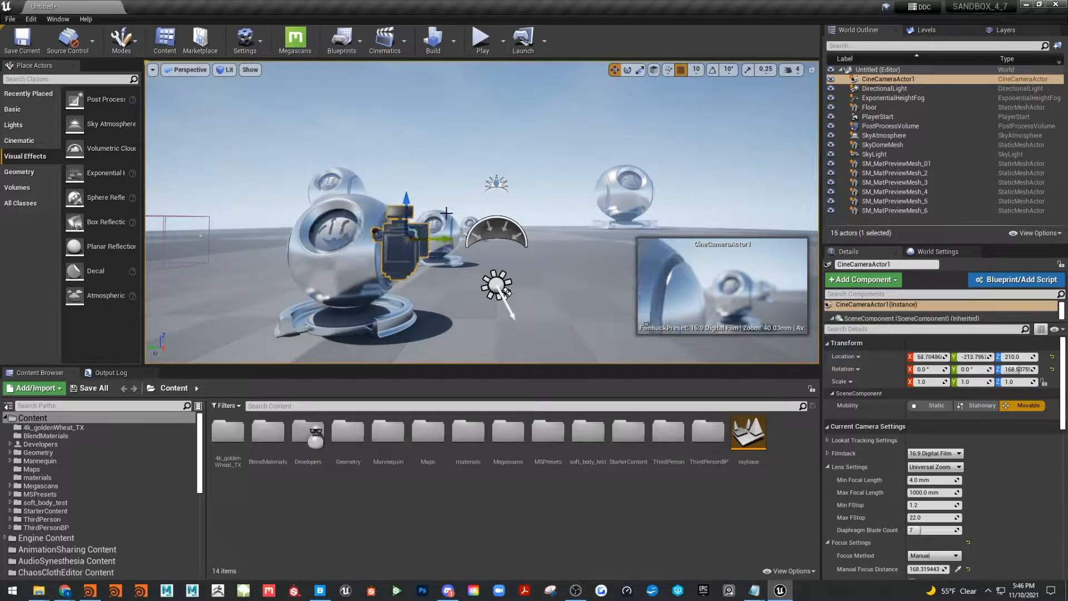
pyautogui.moveTo(433, 172)
pyautogui.keyDown('alt'); pyautogui.mouseDown()
pyautogui.moveTo(393, 170)
pyautogui.moveTo(468, 172)
pyautogui.moveTo(448, 171)
pyautogui.mouseUp(); pyautogui.keyUp('alt')
pyautogui.moveTo(363, 239); pyautogui.dragTo(331, 238)
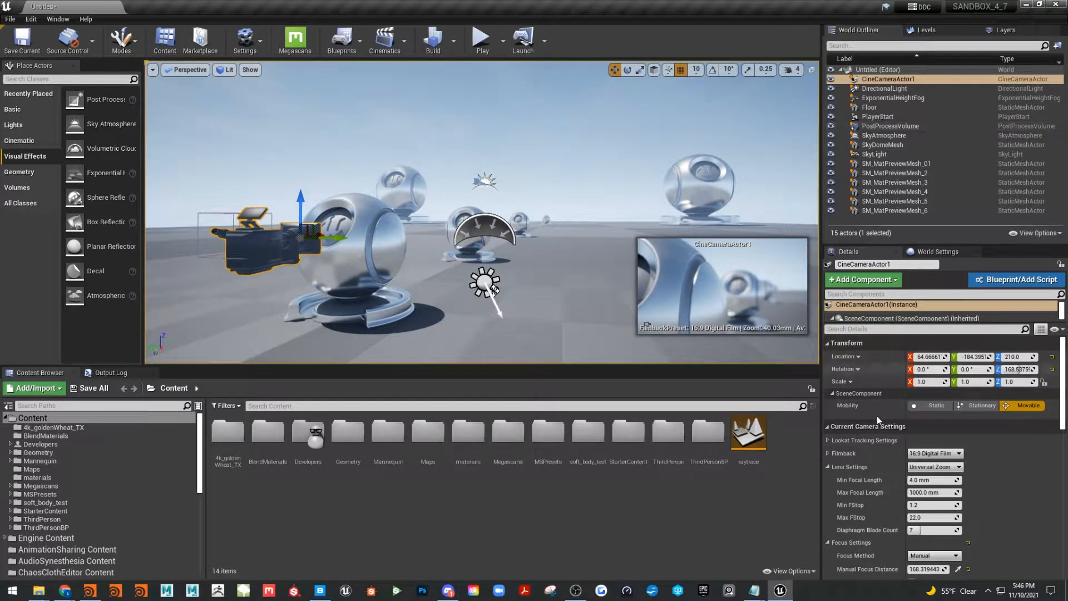
# - Search the cine camera's details for "depth", review the depth of field settings, and clear the search
pyautogui.scroll(-2, 882, 428)
pyautogui.click(876, 329)
pyautogui.write('depth')
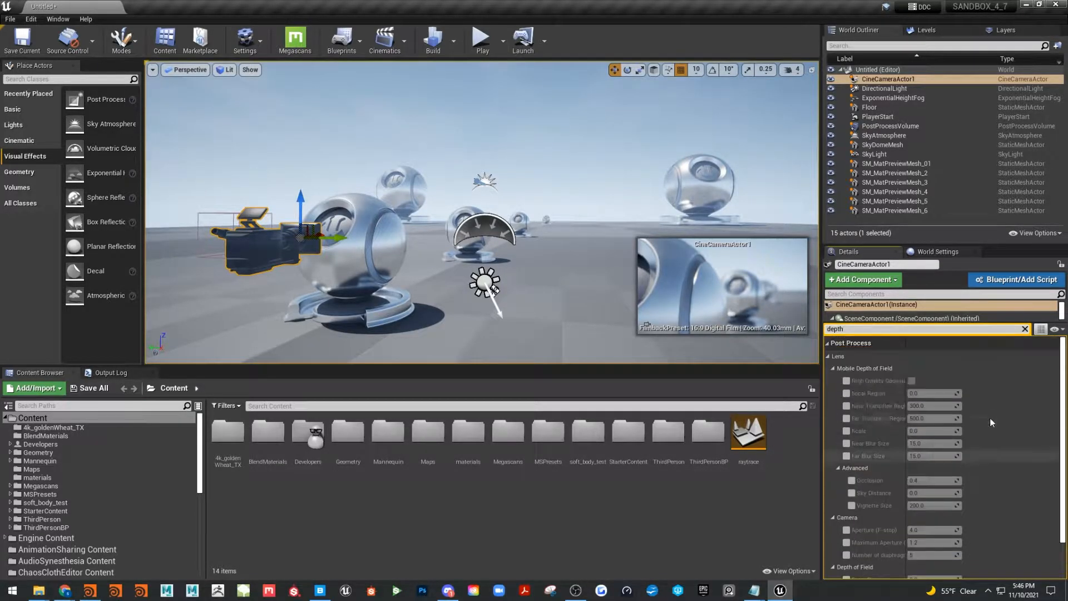
pyautogui.scroll(2, 986, 409)
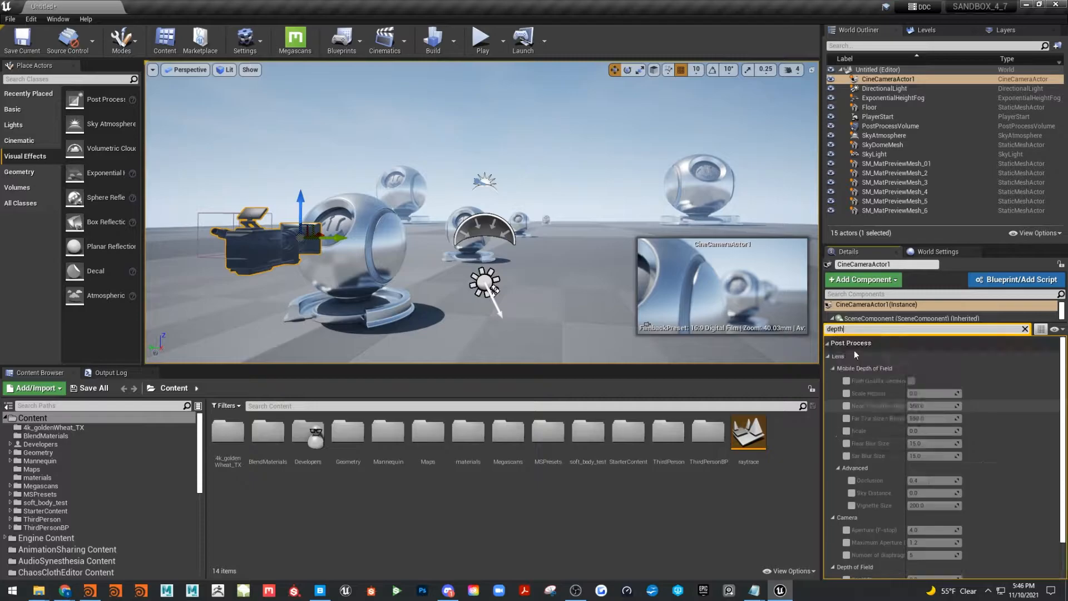
pyautogui.click(1025, 329)
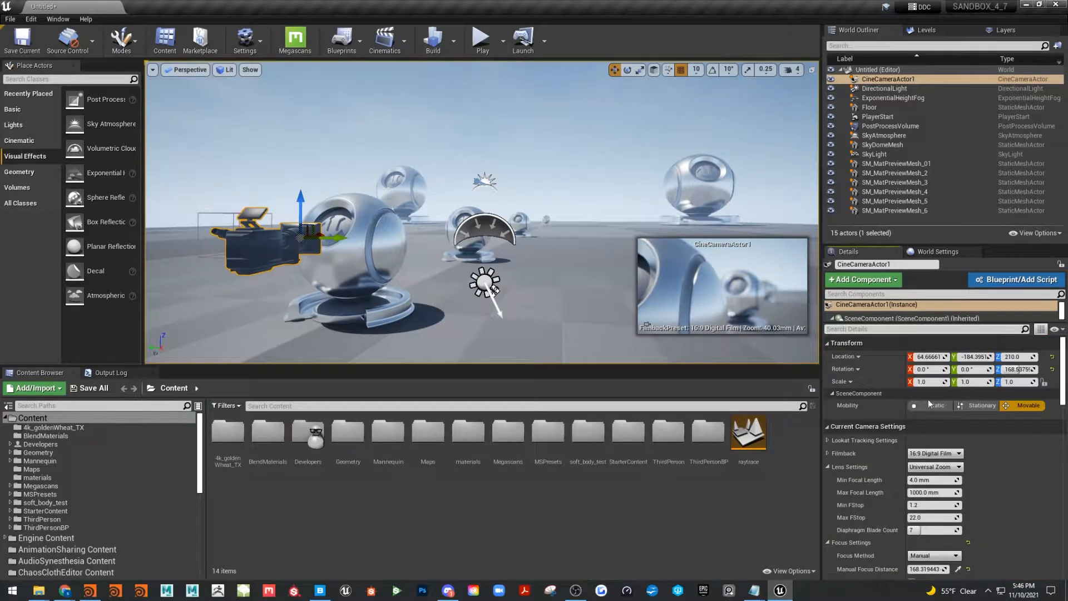
# - Raise the camera's manual focus distance to about 564, and re-sample the focus from the nearest preview mesh
pyautogui.scroll(-2, 922, 409)
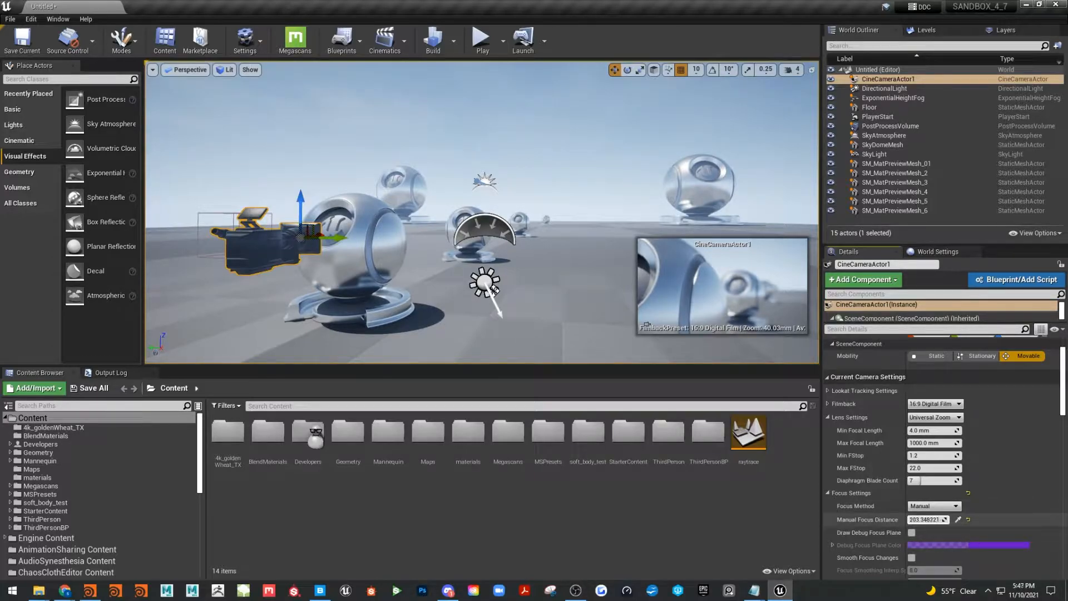
pyautogui.moveTo(928, 520); pyautogui.dragTo(952, 520)
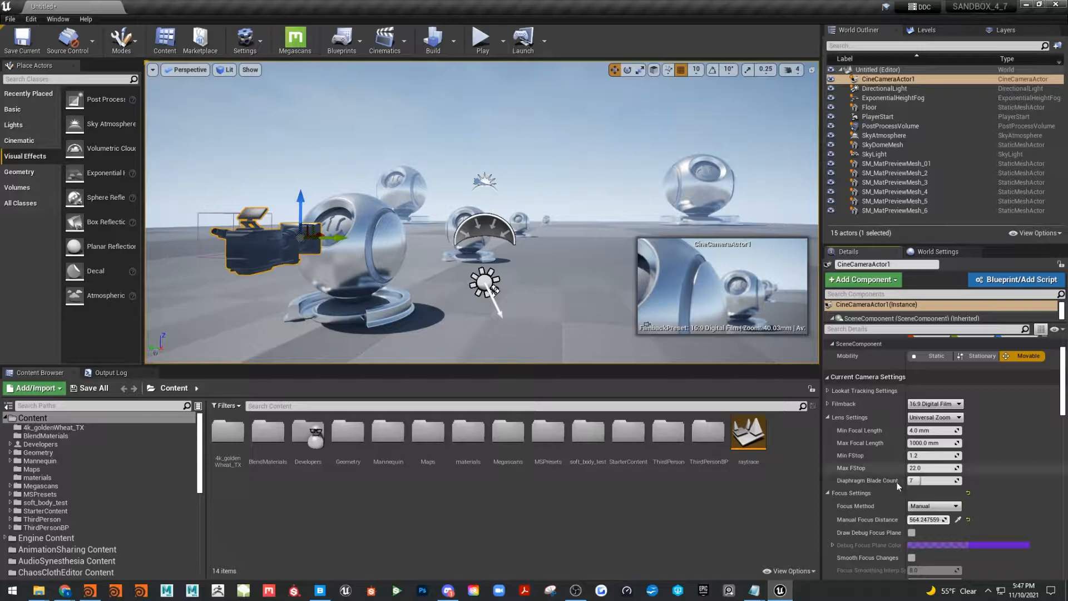
pyautogui.click(958, 519)
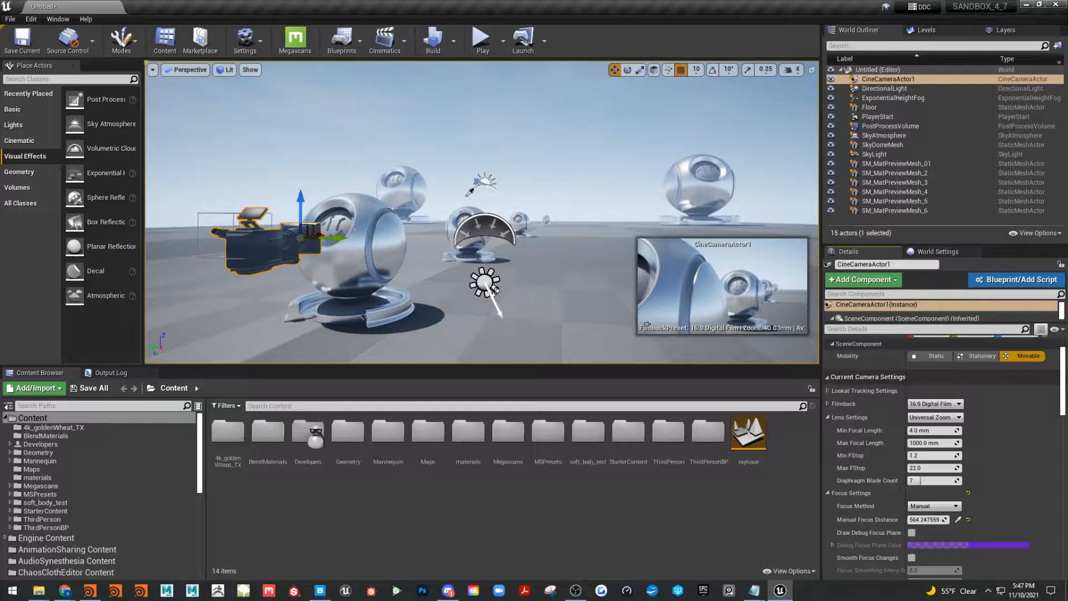
pyautogui.click(354, 228)
# - Move the cine camera sideways past the nearest mesh to frame the meshes behind it, and switch to rotation mode
pyautogui.keyDown('alt'); pyautogui.moveTo(480, 271); pyautogui.dragTo(452, 279); pyautogui.keyUp('alt')
pyautogui.moveTo(302, 259); pyautogui.dragTo(500, 259)
pyautogui.press('e')
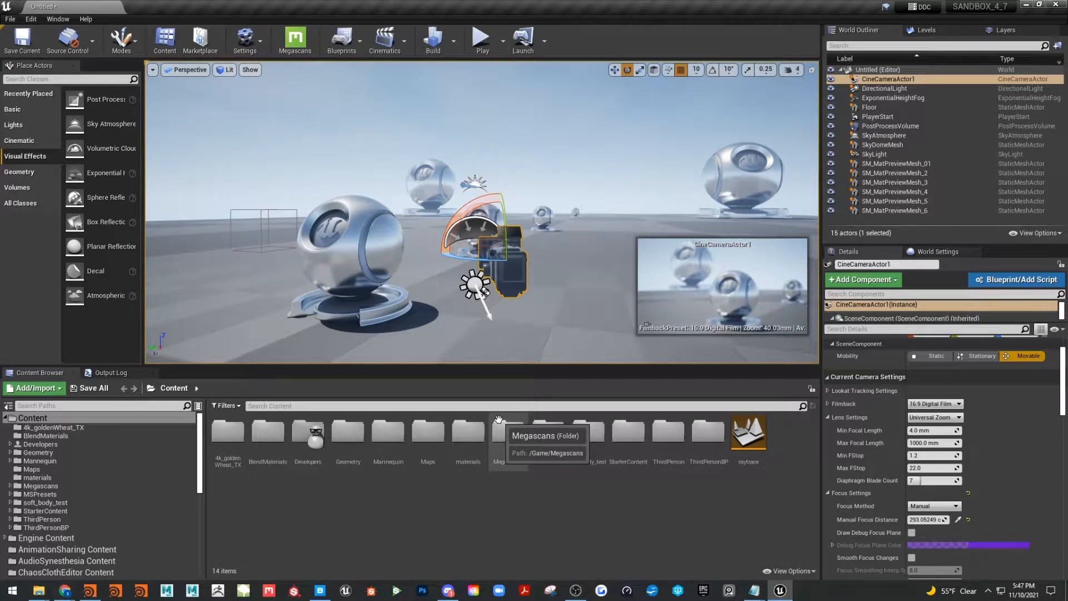
# - Delete the existing cine camera, CineCameraActor1, from the scene
pyautogui.keyDown('alt'); pyautogui.moveTo(562, 198); pyautogui.dragTo(577, 205); pyautogui.keyUp('alt')
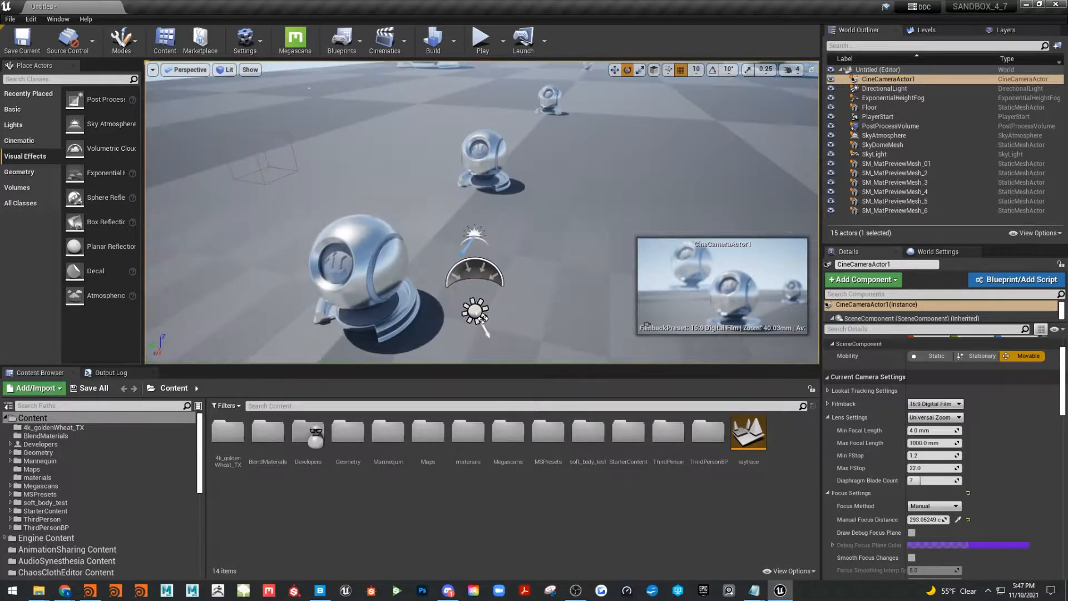
pyautogui.keyDown('alt'); pyautogui.moveTo(577, 205); pyautogui.dragTo(545, 206, button='right'); pyautogui.keyUp('alt')
pyautogui.press('Delete')
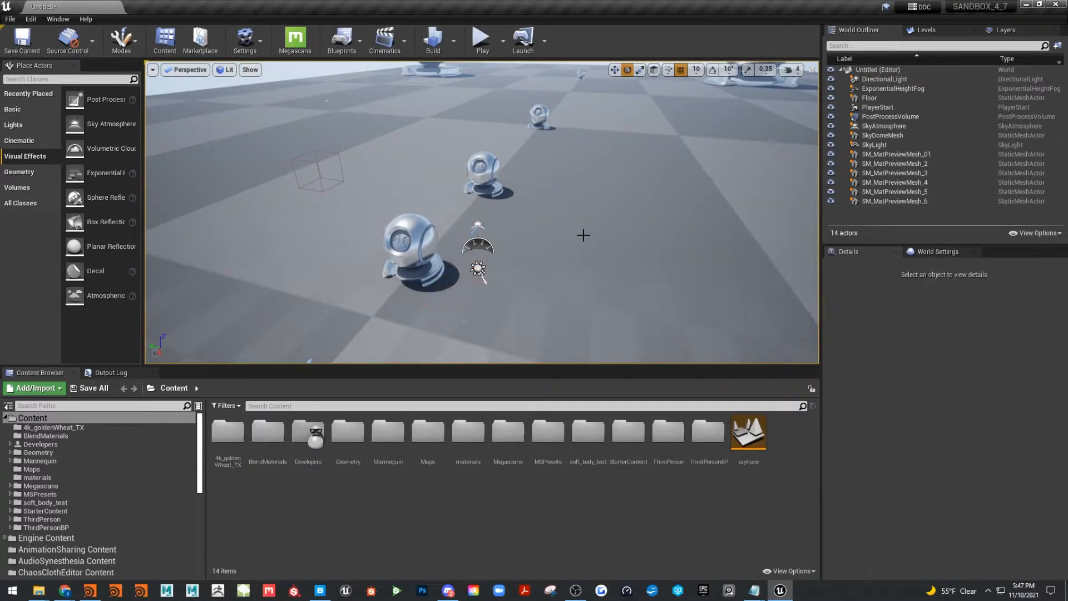
# - Show the Cinematic actors and widen the Place Actors area so their full names can be read
pyautogui.keyDown('alt'); pyautogui.moveTo(618, 218); pyautogui.dragTo(668, 196); pyautogui.keyUp('alt')
pyautogui.keyDown('alt'); pyautogui.moveTo(341, 191); pyautogui.dragTo(341, 187); pyautogui.keyUp('alt')
pyautogui.click(21, 140)
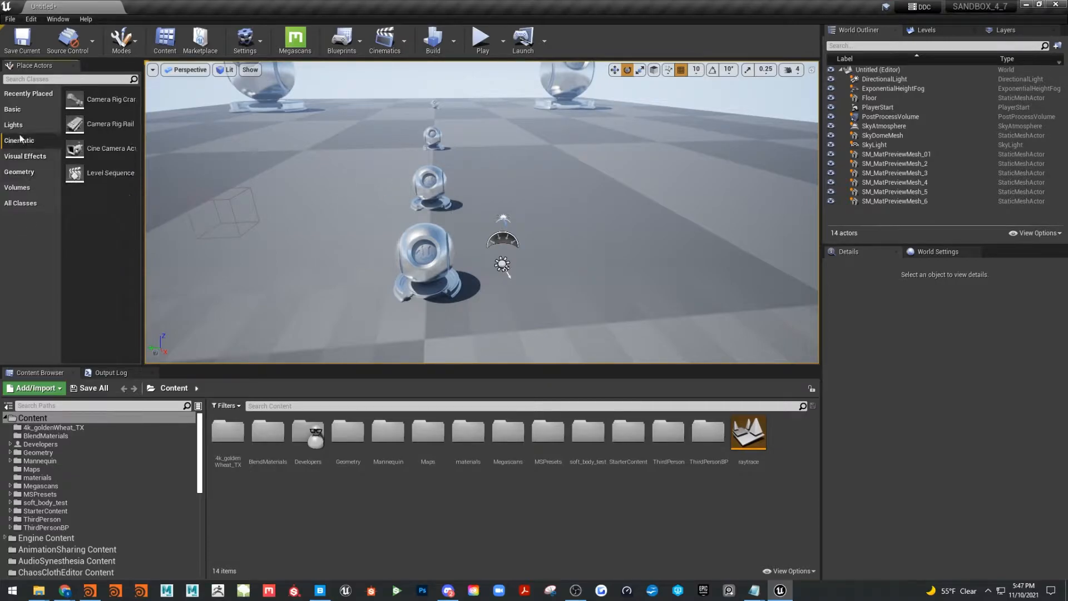
pyautogui.moveTo(142, 159); pyautogui.dragTo(184, 159)
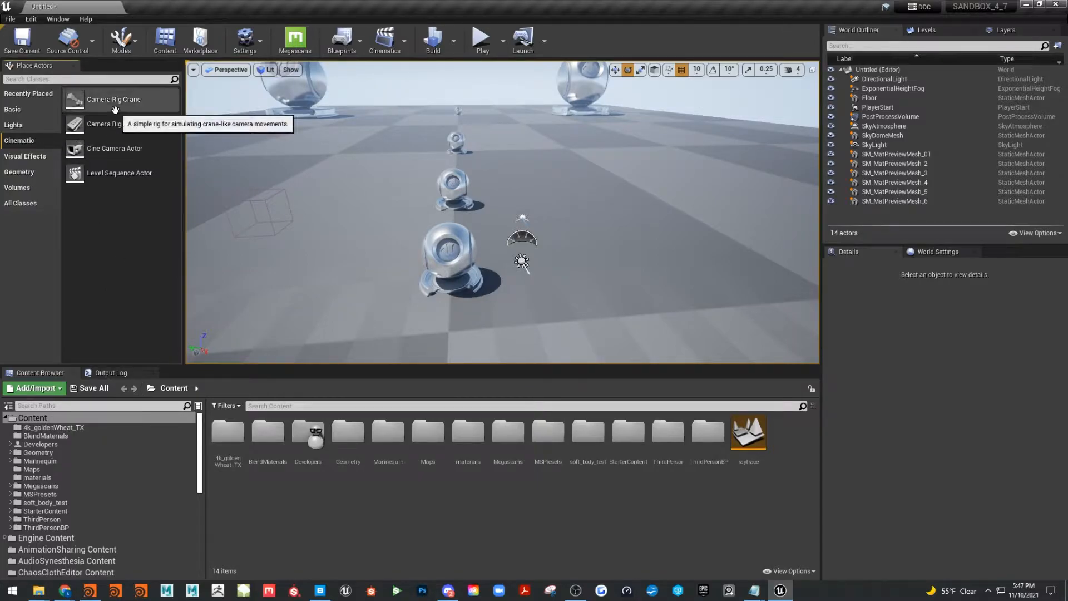
# - Place a Camera Rig Crane on the floor beside the preview meshes, and undo its rotation change
pyautogui.moveTo(102, 100); pyautogui.dragTo(526, 234)
pyautogui.press('w')
pyautogui.hotkey('ctrl', 'z')
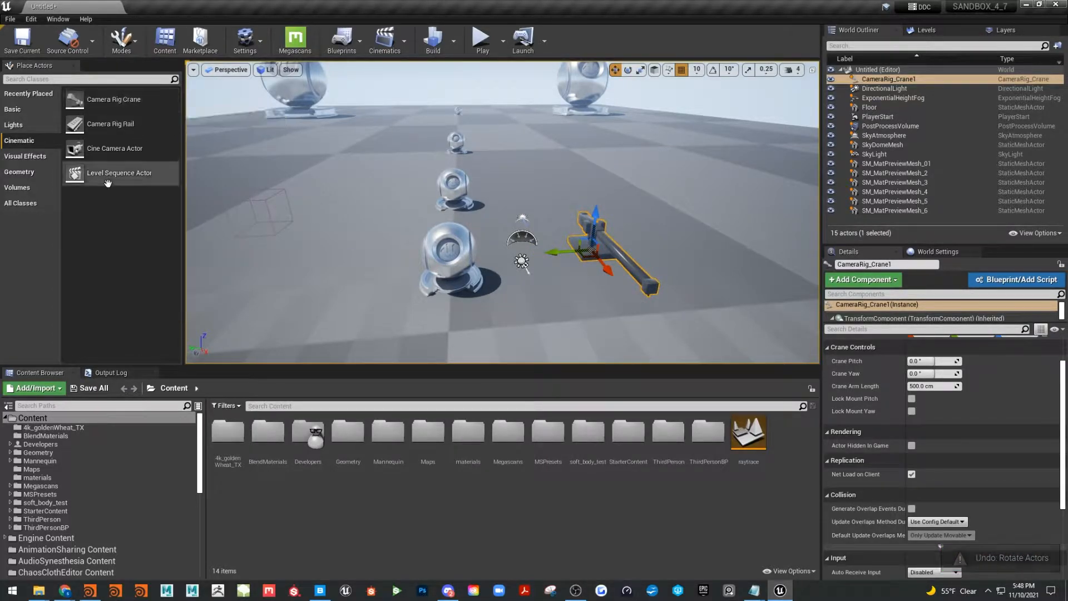
# - Place a new Cine Camera Actor on the floor near the camera crane
pyautogui.moveTo(105, 153); pyautogui.dragTo(627, 330)
pyautogui.keyDown('alt'); pyautogui.moveTo(530, 277); pyautogui.dragTo(606, 240); pyautogui.keyUp('alt')
pyautogui.keyDown('alt'); pyautogui.moveTo(589, 282); pyautogui.dragTo(534, 282, button='middle'); pyautogui.keyUp('alt')
pyautogui.moveTo(672, 280); pyautogui.dragTo(680, 241, button='right')
pyautogui.scroll(6, 536, 237)
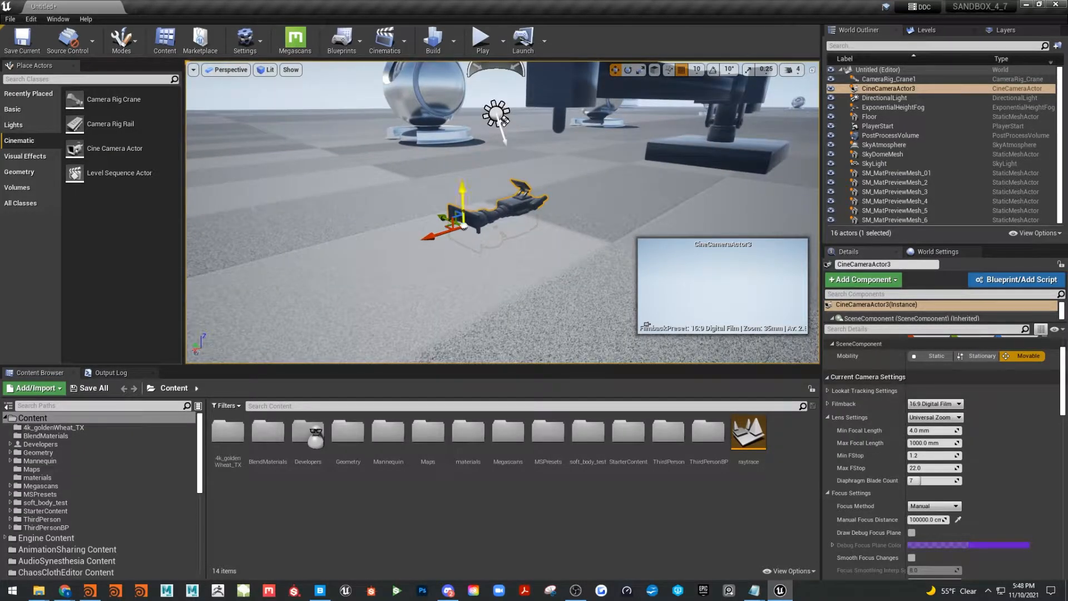
# - Raise the new cine camera and move it sideways so that it hangs at the end of the crane's arm
pyautogui.moveTo(465, 188); pyautogui.dragTo(468, 106)
pyautogui.keyDown('alt'); pyautogui.moveTo(590, 142); pyautogui.dragTo(560, 169); pyautogui.keyUp('alt')
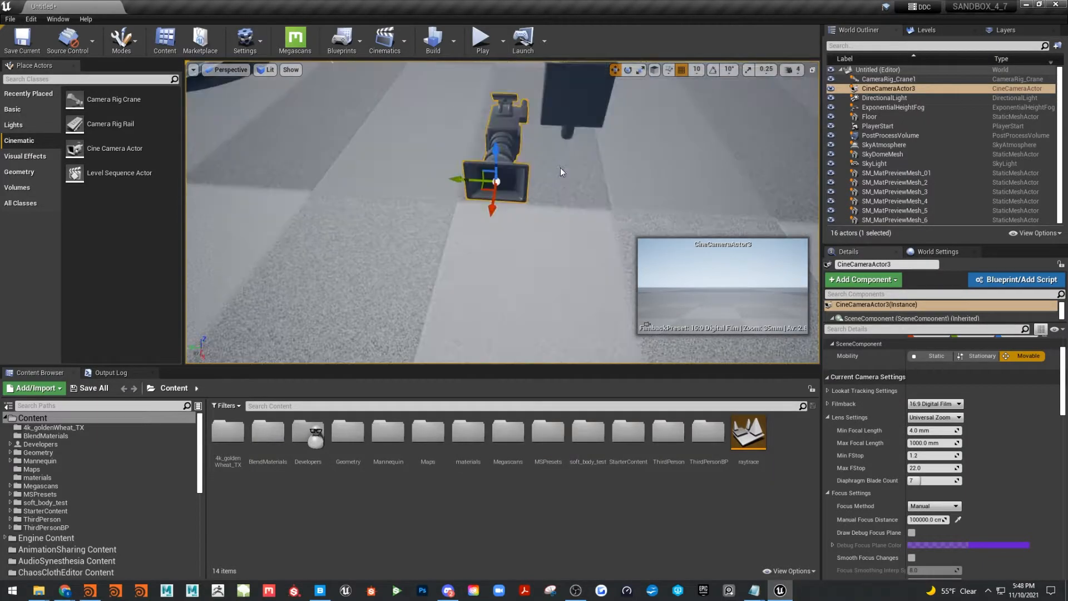
pyautogui.moveTo(461, 179); pyautogui.dragTo(532, 190)
pyautogui.keyDown('alt'); pyautogui.moveTo(643, 138); pyautogui.dragTo(626, 186); pyautogui.keyUp('alt')
pyautogui.moveTo(666, 168); pyautogui.dragTo(723, 184, button='right')
pyautogui.moveTo(604, 226); pyautogui.dragTo(604, 311)
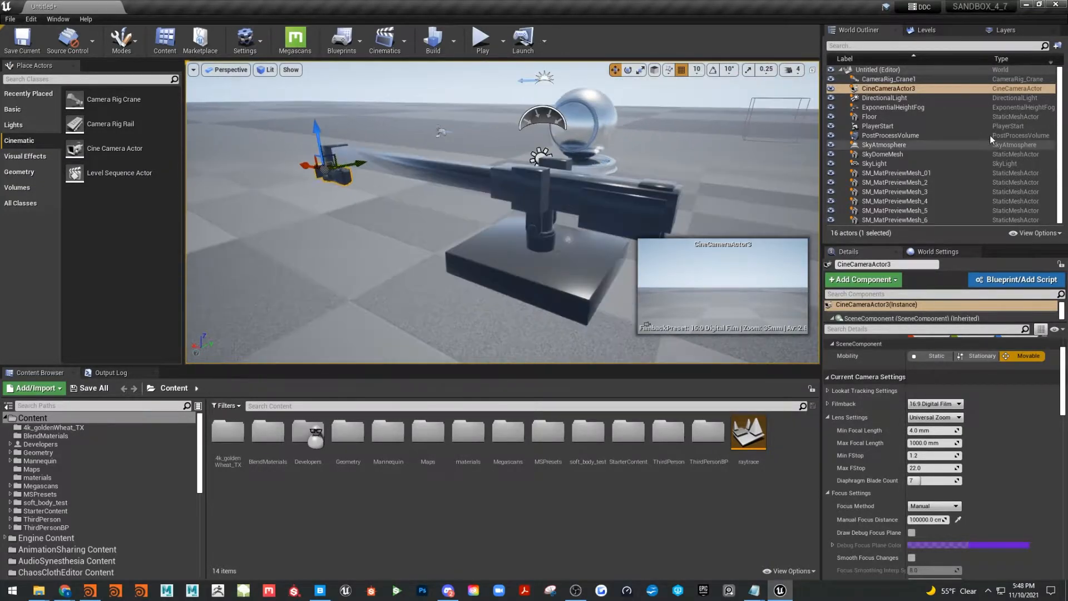
# - Attach the new cine camera to the crane as its child, and select the crane
pyautogui.click(879, 88)
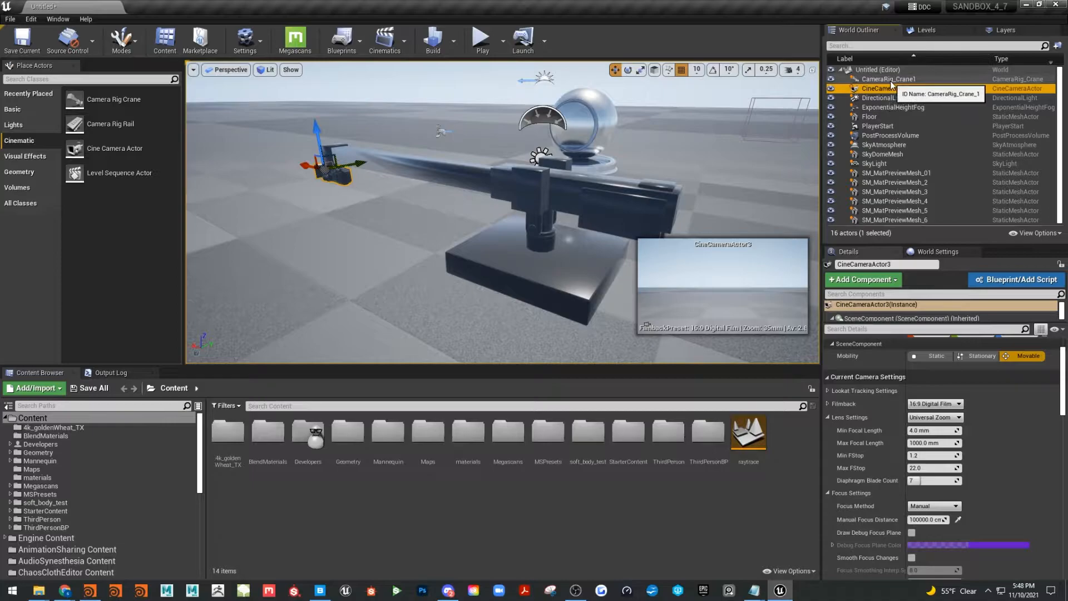
pyautogui.moveTo(885, 87); pyautogui.dragTo(892, 82)
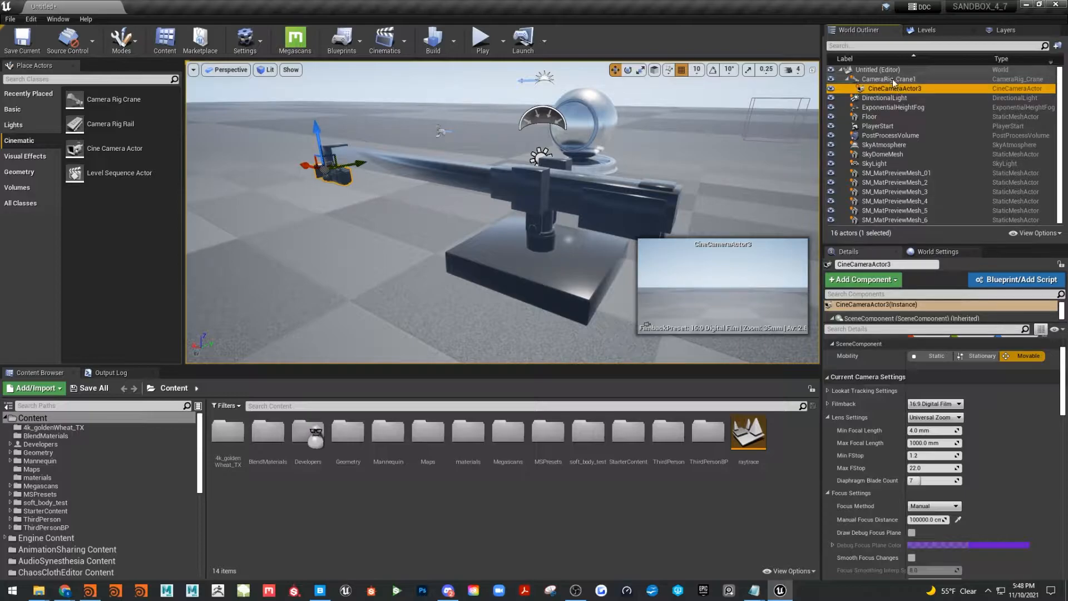
pyautogui.click(899, 80)
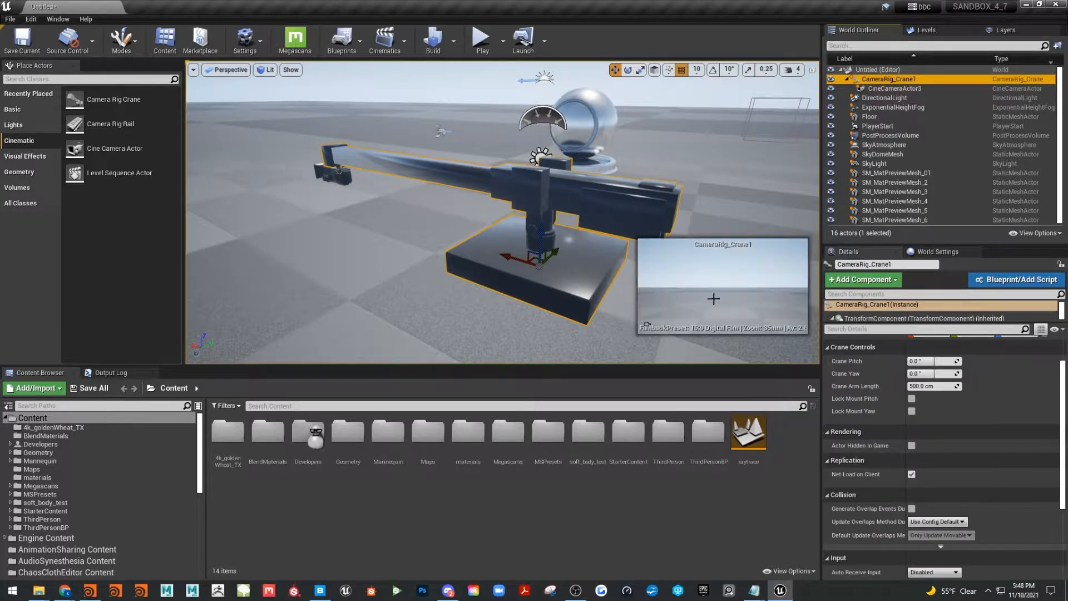
pyautogui.click(467, 173)
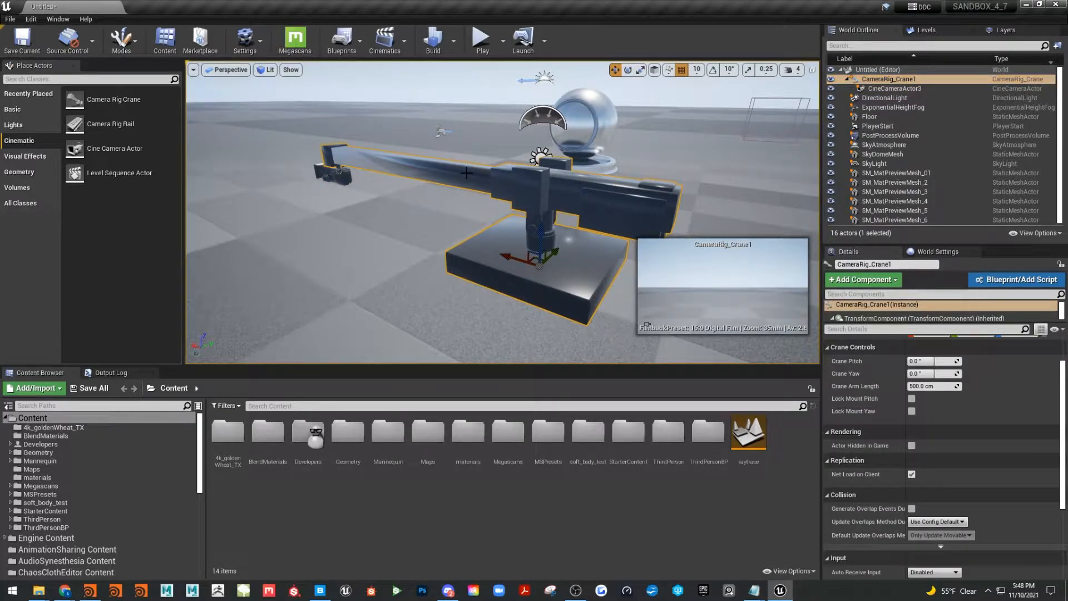
# - Try the crane's pitch at about 27.4° and return it to 0°, and swing its yaw to about -41° and -13.7°
pyautogui.moveTo(924, 361)
pyautogui.mouseDown()
pyautogui.moveTo(949, 361)
pyautogui.moveTo(917, 362)
pyautogui.moveTo(929, 361)
pyautogui.mouseUp()
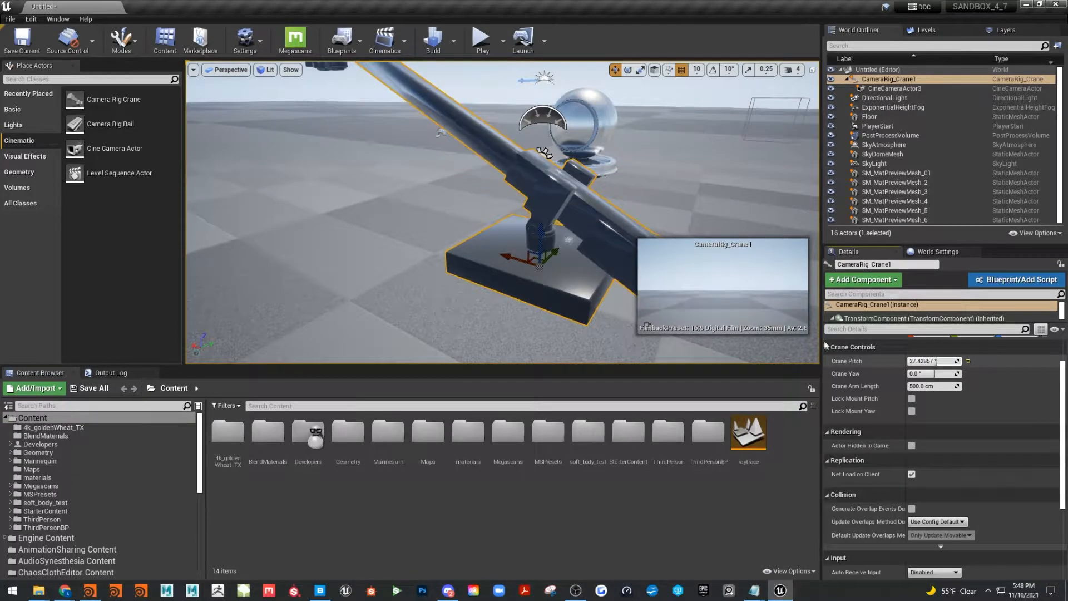
pyautogui.moveTo(363, 182); pyautogui.dragTo(428, 146, button='right')
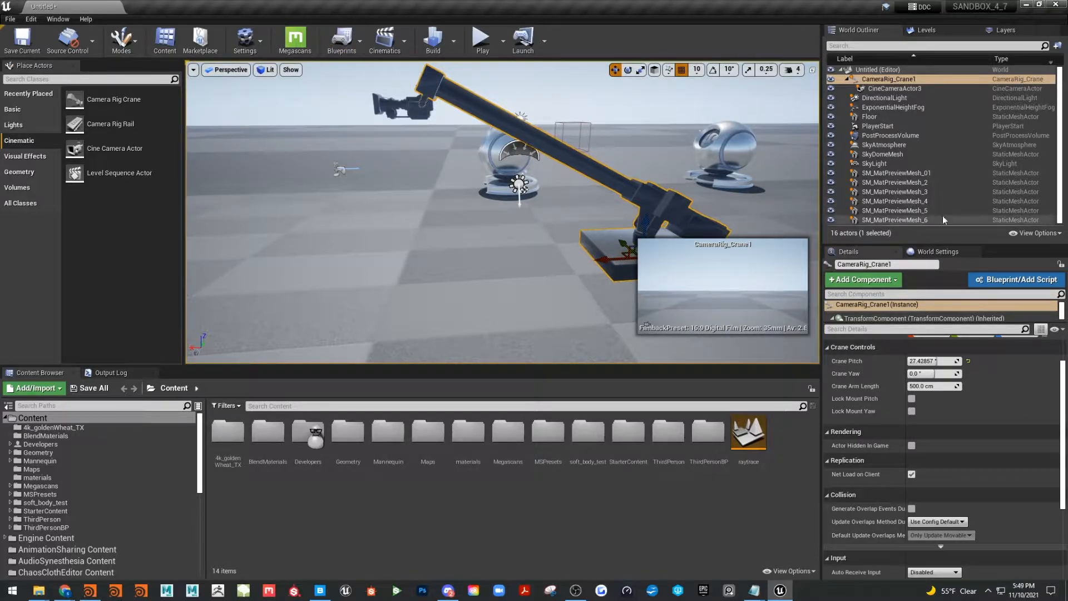
pyautogui.moveTo(936, 361); pyautogui.dragTo(932, 374)
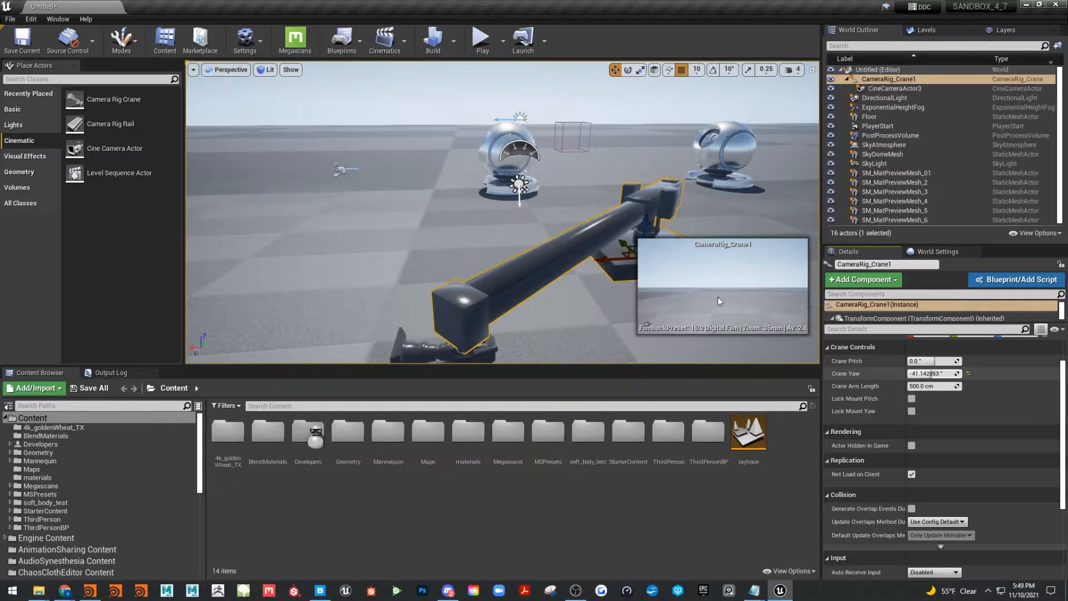
pyautogui.scroll(-3, 579, 209)
pyautogui.moveTo(936, 373); pyautogui.dragTo(933, 374)
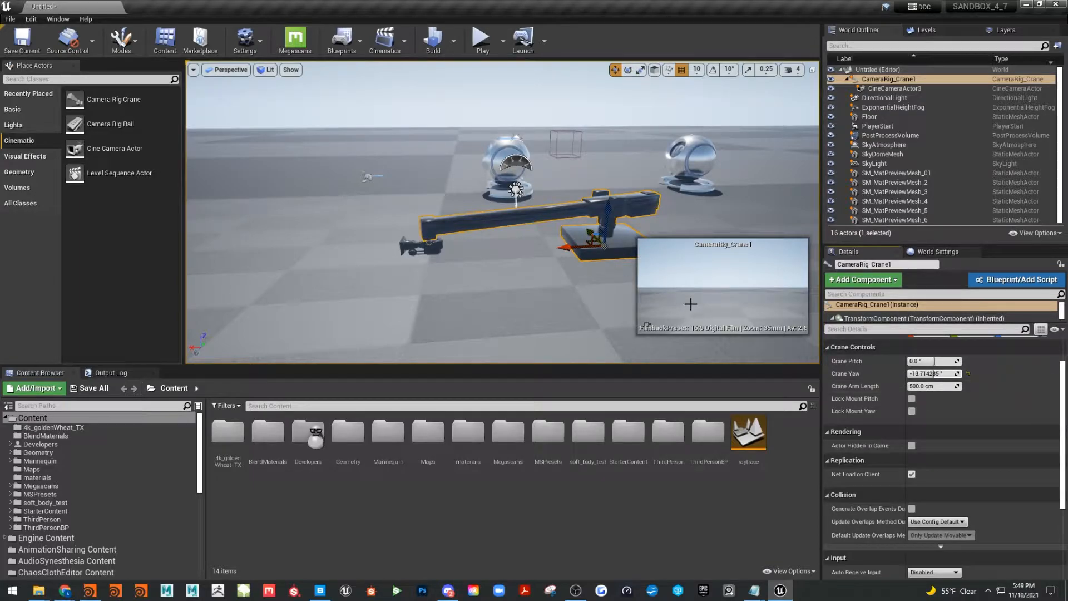
# - Detach the cine camera from the crane and delete the crane
pyautogui.click(891, 92)
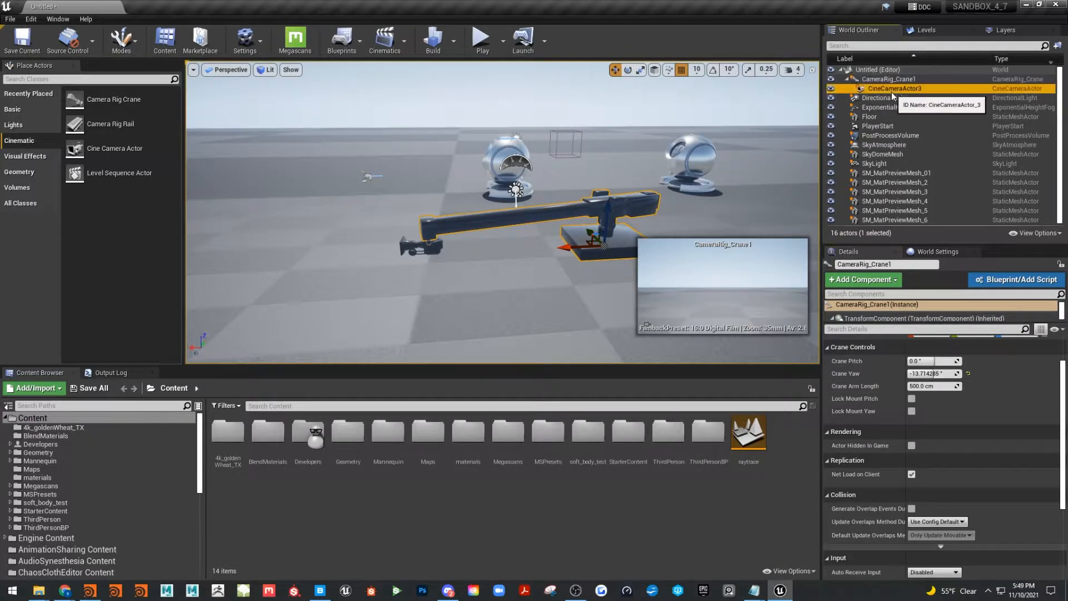
pyautogui.moveTo(891, 92); pyautogui.dragTo(894, 77)
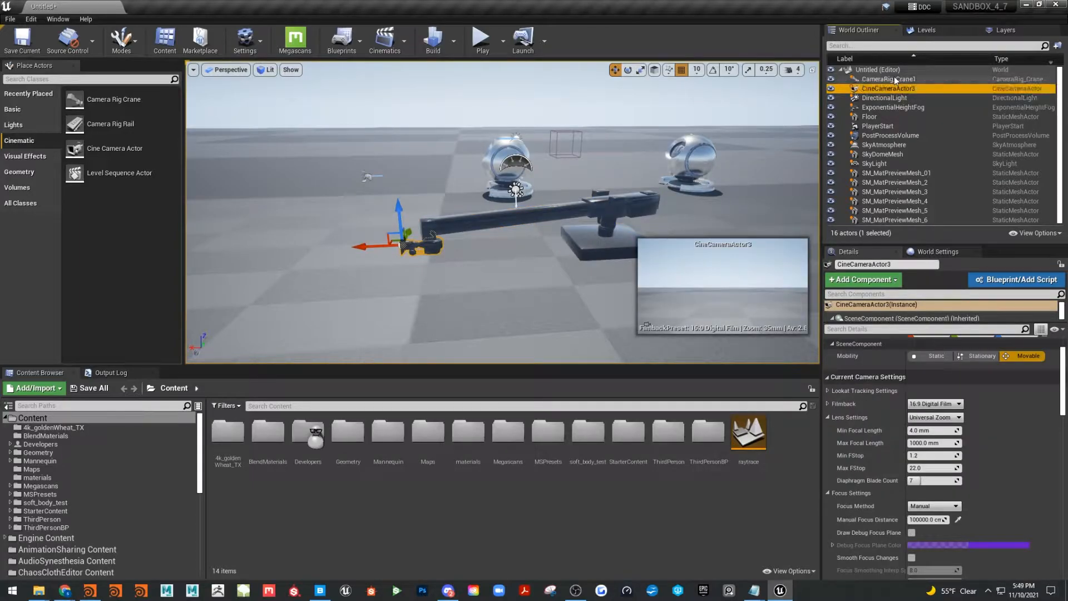
pyautogui.click(892, 79)
pyautogui.press('Delete')
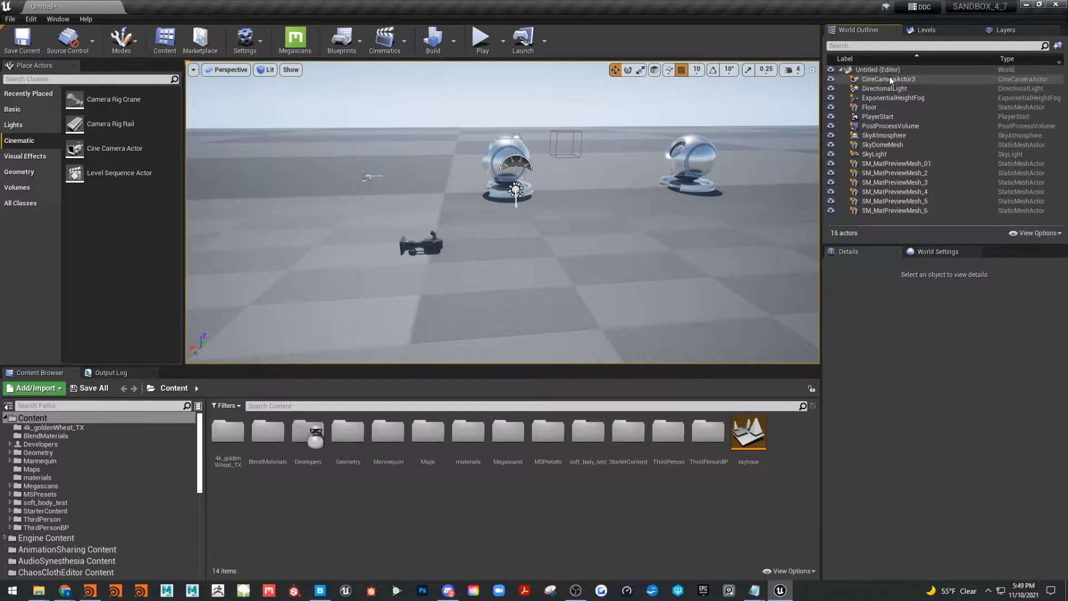
# - Place a Camera Rig Rail on the floor near the cine camera
pyautogui.moveTo(111, 124); pyautogui.dragTo(593, 270)
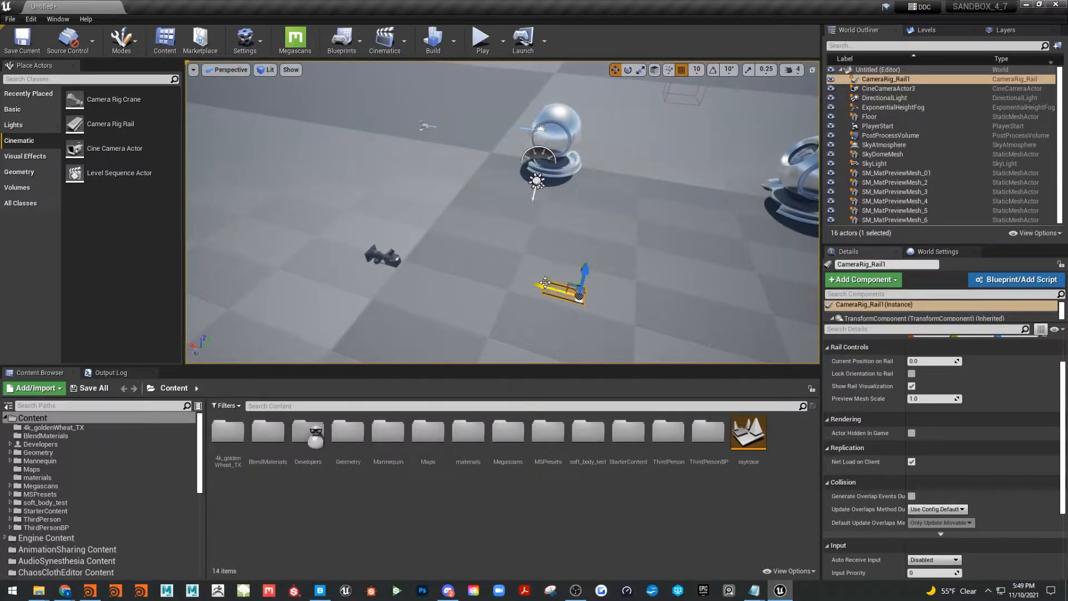
pyautogui.keyDown('alt'); pyautogui.moveTo(534, 270); pyautogui.dragTo(556, 270, button='right'); pyautogui.keyUp('alt')
pyautogui.keyDown('alt'); pyautogui.moveTo(501, 295); pyautogui.dragTo(475, 272, button='middle'); pyautogui.keyUp('alt')
pyautogui.keyDown('alt'); pyautogui.moveTo(475, 272); pyautogui.dragTo(487, 233); pyautogui.keyUp('alt')
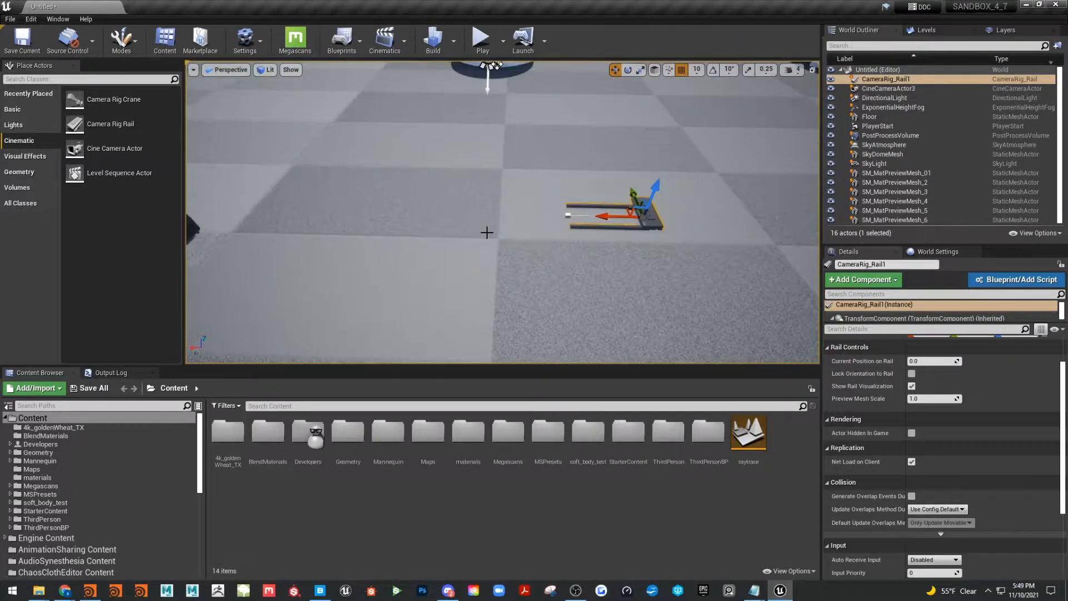
# - Lengthen the camera rail by moving its end point straight out along the track, beyond the cine camera
pyautogui.keyDown('alt'); pyautogui.middleClick(568, 214); pyautogui.keyUp('alt')
pyautogui.moveTo(528, 214); pyautogui.dragTo(194, 208)
pyautogui.keyDown('alt'); pyautogui.moveTo(502, 268); pyautogui.dragTo(445, 268, button='right'); pyautogui.keyUp('alt')
pyautogui.moveTo(331, 208); pyautogui.dragTo(160, 202)
pyautogui.keyDown('alt'); pyautogui.moveTo(532, 280); pyautogui.dragTo(492, 280, button='right'); pyautogui.keyUp('alt')
pyautogui.keyDown('alt'); pyautogui.moveTo(492, 280); pyautogui.dragTo(551, 301, button='middle'); pyautogui.keyUp('alt')
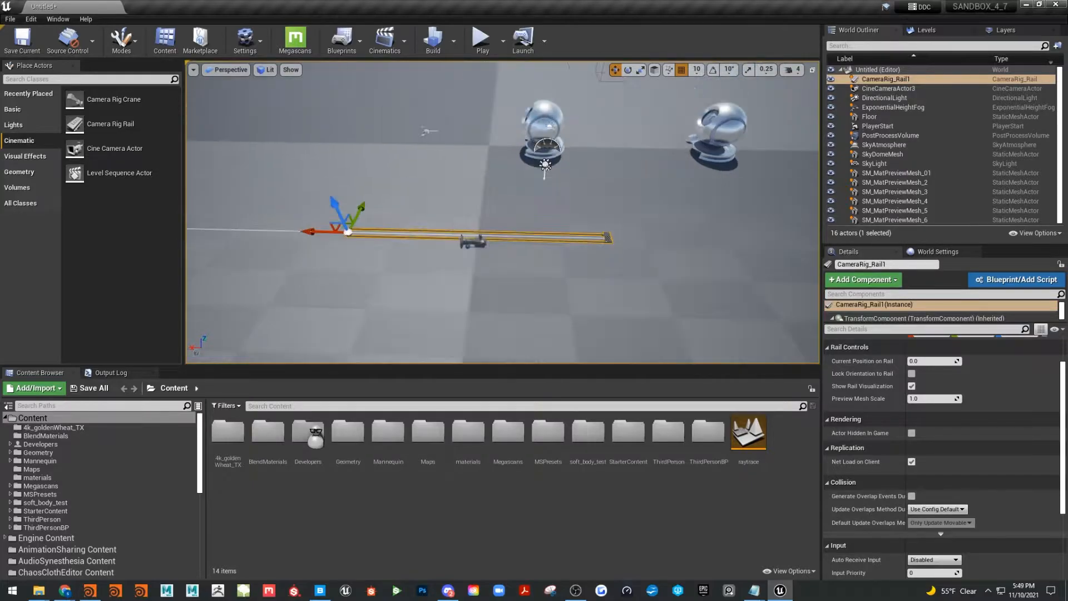
pyautogui.keyDown('alt'); pyautogui.moveTo(350, 231); pyautogui.dragTo(366, 240, button='middle'); pyautogui.keyUp('alt')
pyautogui.keyDown('alt'); pyautogui.moveTo(364, 229); pyautogui.dragTo(519, 195); pyautogui.keyUp('alt')
pyautogui.keyDown('alt'); pyautogui.moveTo(557, 300); pyautogui.dragTo(229, 221); pyautogui.keyUp('alt')
pyautogui.moveTo(233, 299); pyautogui.dragTo(372, 173)
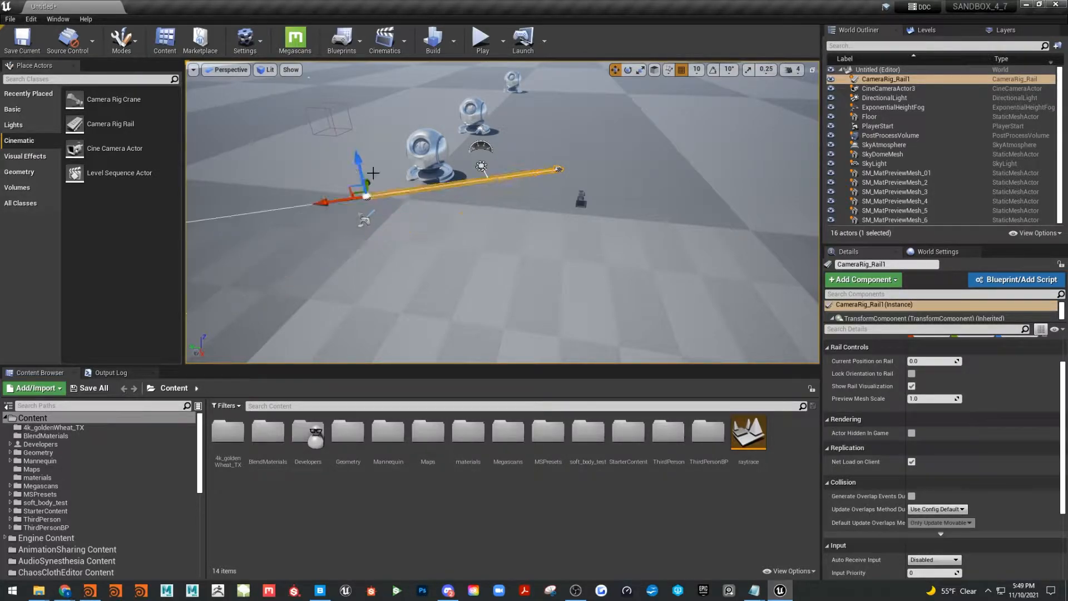
# - Shift the rail's start point, where the camera mount sits, along the track near the cine camera
pyautogui.click(556, 168)
pyautogui.moveTo(542, 156); pyautogui.dragTo(456, 192)
pyautogui.moveTo(545, 265); pyautogui.dragTo(498, 270)
pyautogui.keyDown('alt'); pyautogui.moveTo(357, 229); pyautogui.dragTo(562, 259); pyautogui.keyUp('alt')
pyautogui.keyDown('alt'); pyautogui.moveTo(472, 223); pyautogui.dragTo(556, 223, button='right'); pyautogui.keyUp('alt')
pyautogui.keyDown('alt'); pyautogui.moveTo(556, 211); pyautogui.dragTo(340, 234, button='middle'); pyautogui.keyUp('alt')
pyautogui.keyDown('alt'); pyautogui.moveTo(438, 196); pyautogui.dragTo(545, 196, button='right'); pyautogui.keyUp('alt')
pyautogui.keyDown('alt'); pyautogui.moveTo(548, 232); pyautogui.dragTo(614, 264); pyautogui.keyUp('alt')
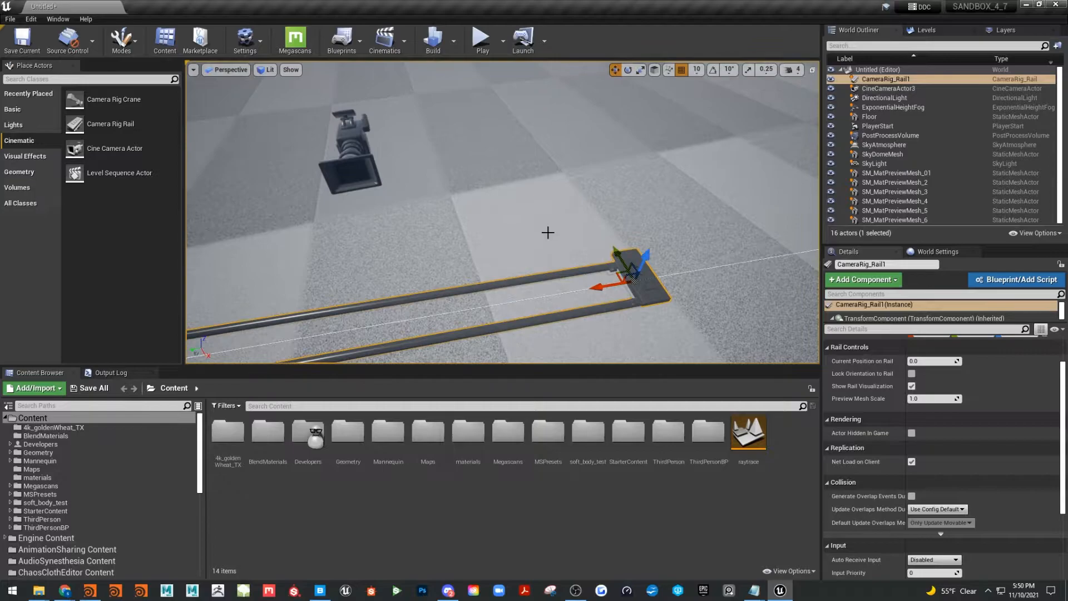
# - Move the cine camera over beside the mount at the start of the rail
pyautogui.click(342, 130)
pyautogui.moveTo(307, 178); pyautogui.dragTo(561, 170)
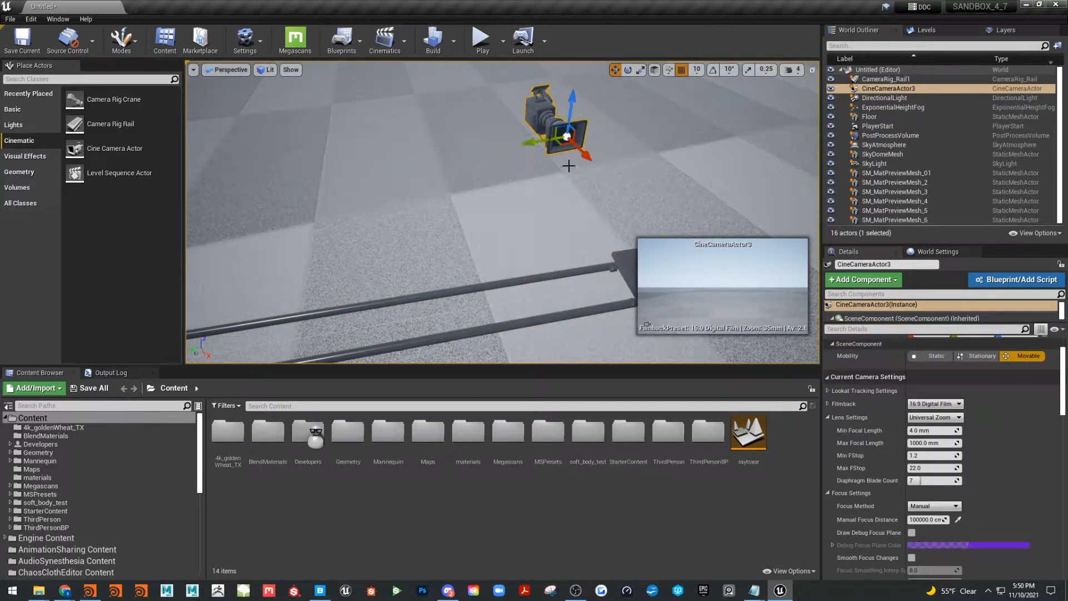
pyautogui.keyDown('alt'); pyautogui.moveTo(572, 119); pyautogui.dragTo(606, 129); pyautogui.keyUp('alt')
pyautogui.moveTo(543, 143); pyautogui.dragTo(687, 238)
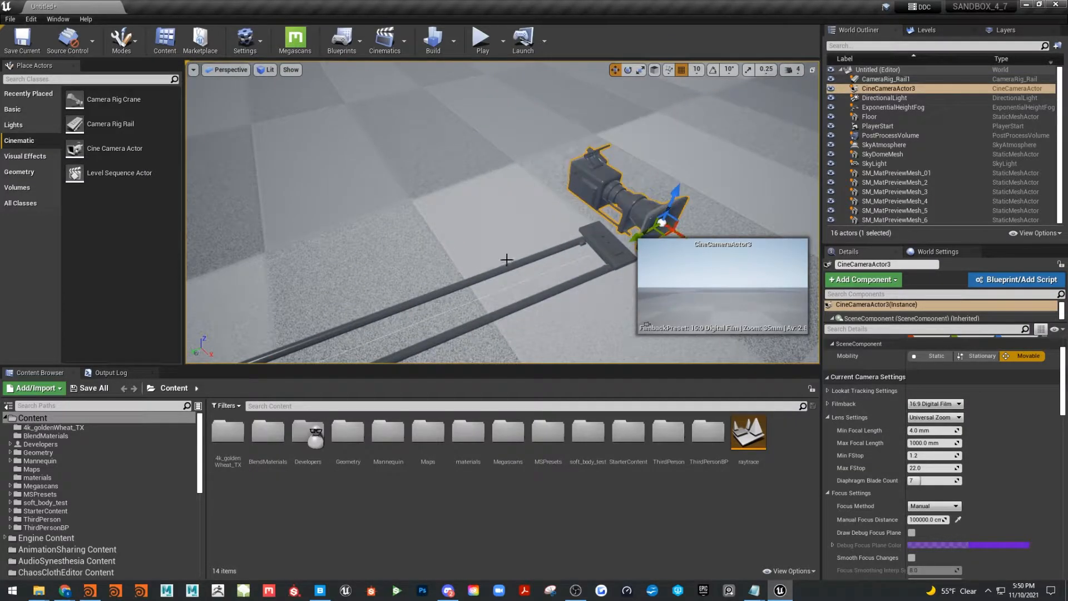
# - Rotate the cine camera so that it faces across the rail toward the preview meshes
pyautogui.keyDown('alt'); pyautogui.moveTo(507, 260); pyautogui.dragTo(590, 265); pyautogui.keyUp('alt')
pyautogui.keyDown('alt'); pyautogui.moveTo(507, 259); pyautogui.dragTo(311, 270, button='middle'); pyautogui.keyUp('alt')
pyautogui.keyDown('alt'); pyautogui.moveTo(507, 260); pyautogui.dragTo(568, 261); pyautogui.keyUp('alt')
pyautogui.keyDown('alt'); pyautogui.moveTo(288, 168); pyautogui.dragTo(354, 217); pyautogui.keyUp('alt')
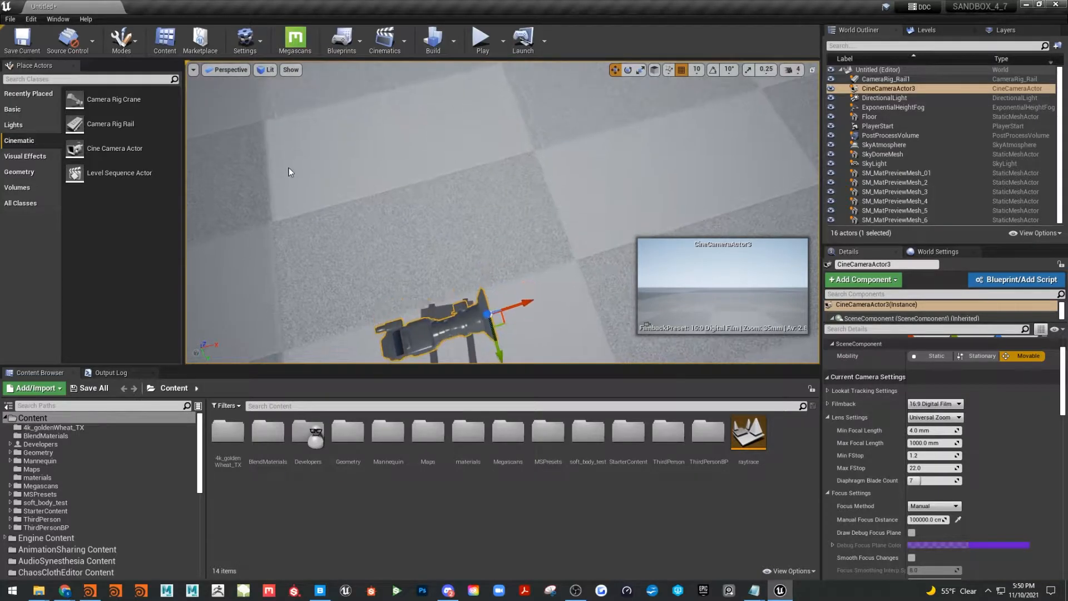
pyautogui.keyDown('alt'); pyautogui.moveTo(289, 168); pyautogui.dragTo(328, 94, button='middle'); pyautogui.keyUp('alt')
pyautogui.press('e')
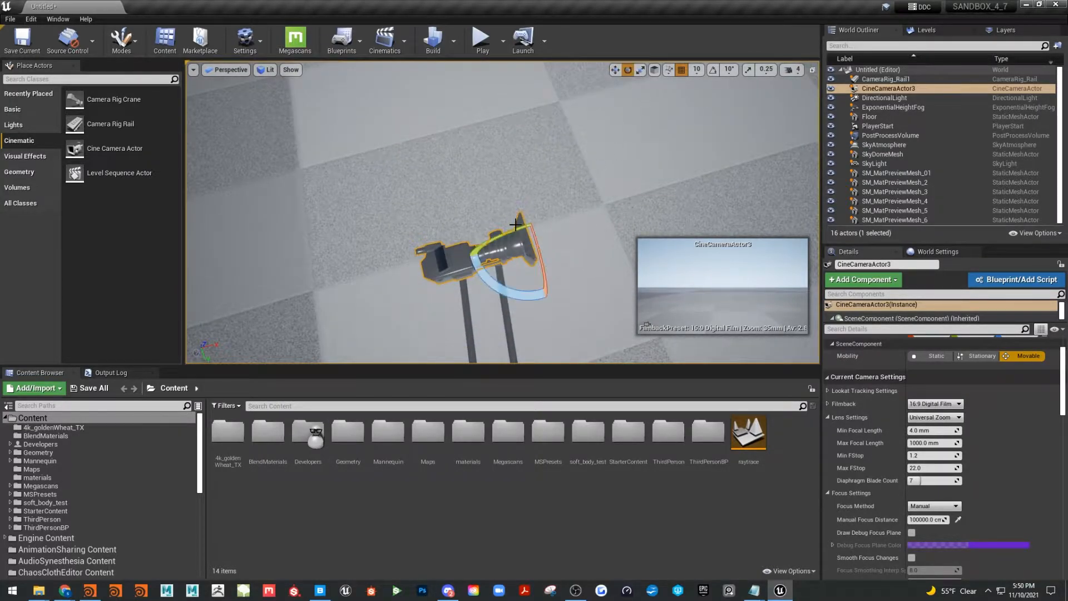
pyautogui.moveTo(523, 293); pyautogui.dragTo(533, 256)
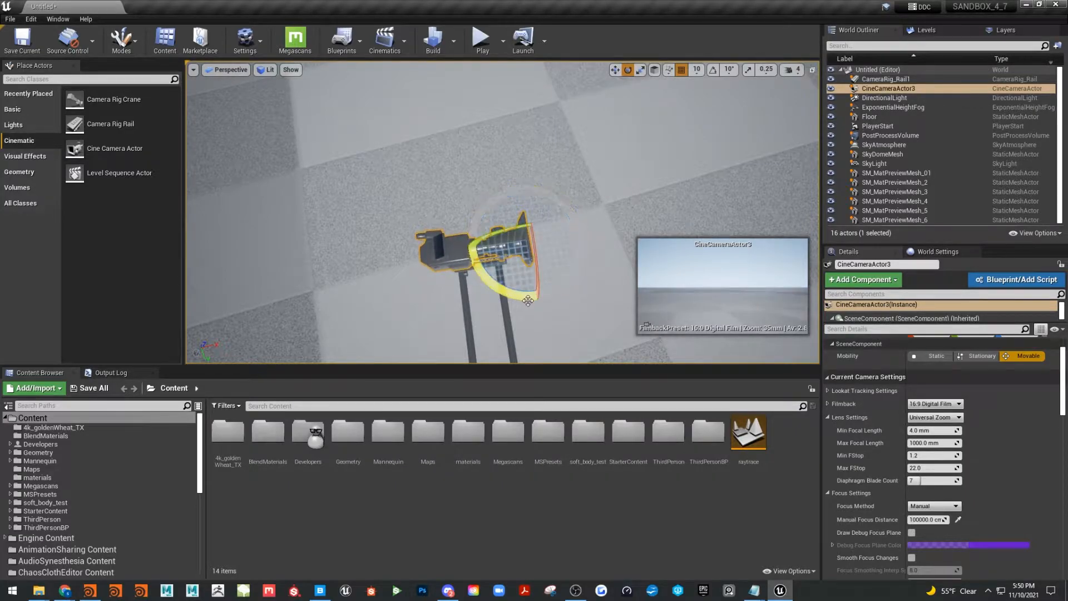
pyautogui.keyDown('alt'); pyautogui.moveTo(580, 295); pyautogui.dragTo(379, 262); pyautogui.keyUp('alt')
pyautogui.moveTo(512, 190); pyautogui.dragTo(465, 226)
pyautogui.moveTo(687, 210); pyautogui.dragTo(688, 210)
pyautogui.keyDown('alt'); pyautogui.moveTo(639, 126); pyautogui.dragTo(378, 61); pyautogui.keyUp('alt')
# - Lower the cine camera to the height of the rail's mount
pyautogui.press('w')
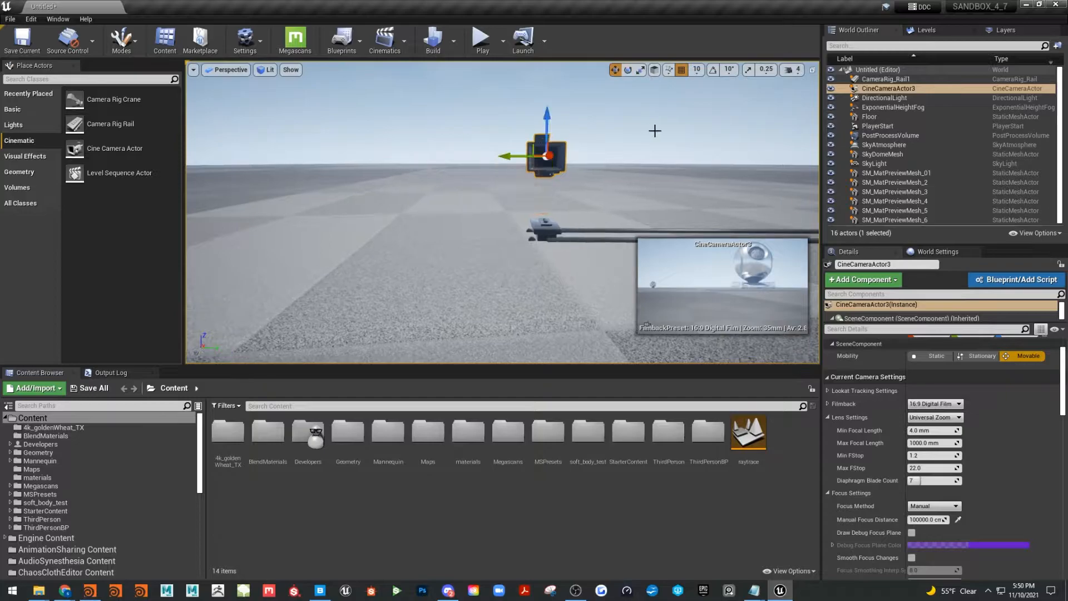
pyautogui.moveTo(547, 115); pyautogui.dragTo(547, 149)
pyautogui.keyDown('alt'); pyautogui.moveTo(420, 183); pyautogui.dragTo(707, 278); pyautogui.keyUp('alt')
pyautogui.keyDown('alt'); pyautogui.moveTo(351, 173); pyautogui.dragTo(327, 188); pyautogui.keyUp('alt')
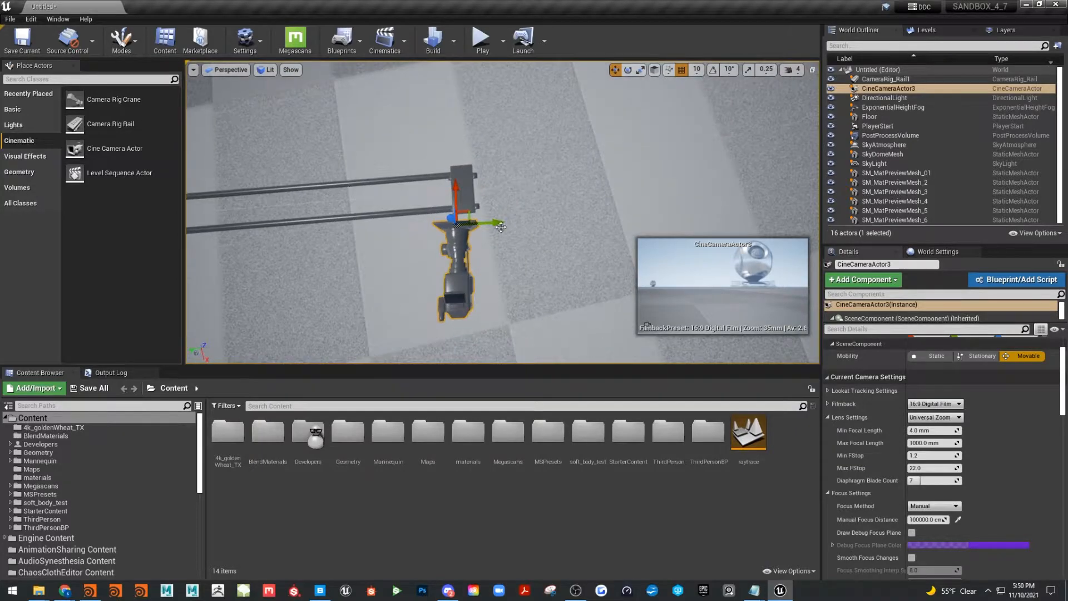
pyautogui.keyDown('alt'); pyautogui.moveTo(480, 224); pyautogui.dragTo(499, 228); pyautogui.keyUp('alt')
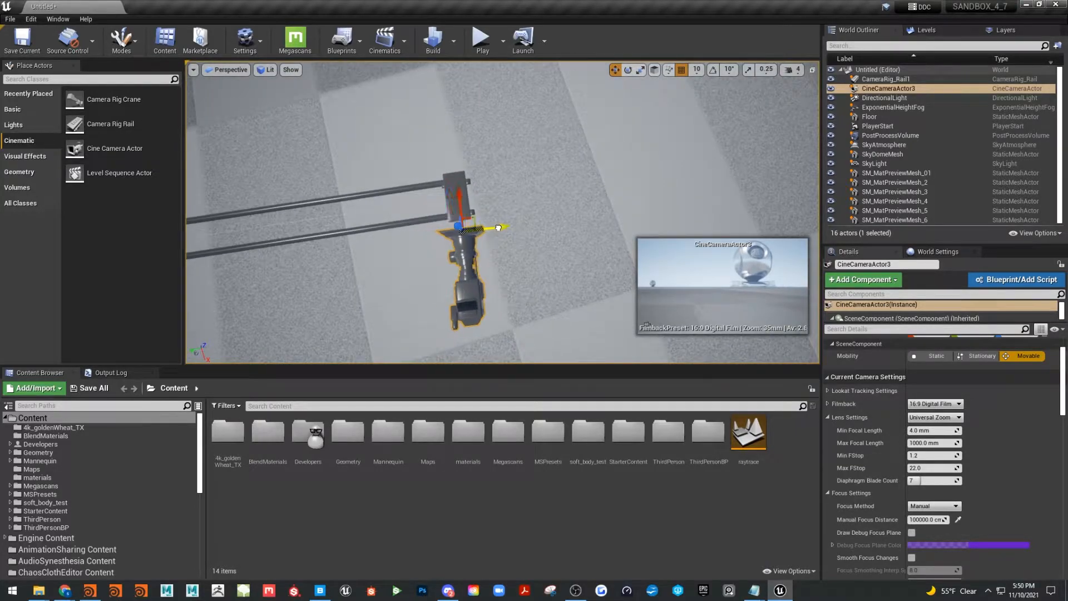
# - Turn off position grid snapping and slide the cine camera onto the rail's mount
pyautogui.click(682, 70)
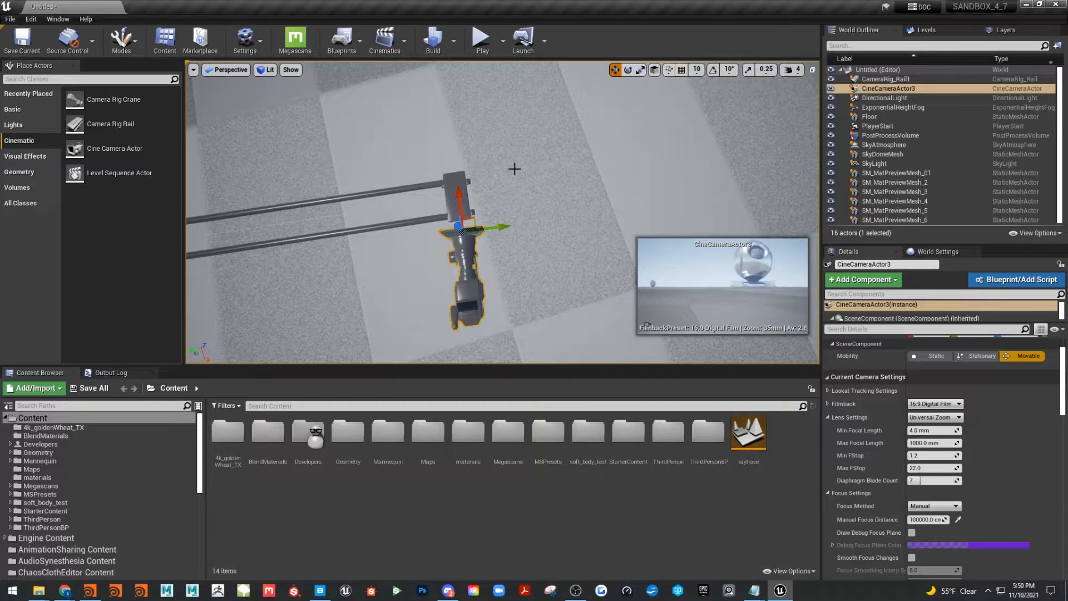
pyautogui.moveTo(492, 229); pyautogui.dragTo(491, 230)
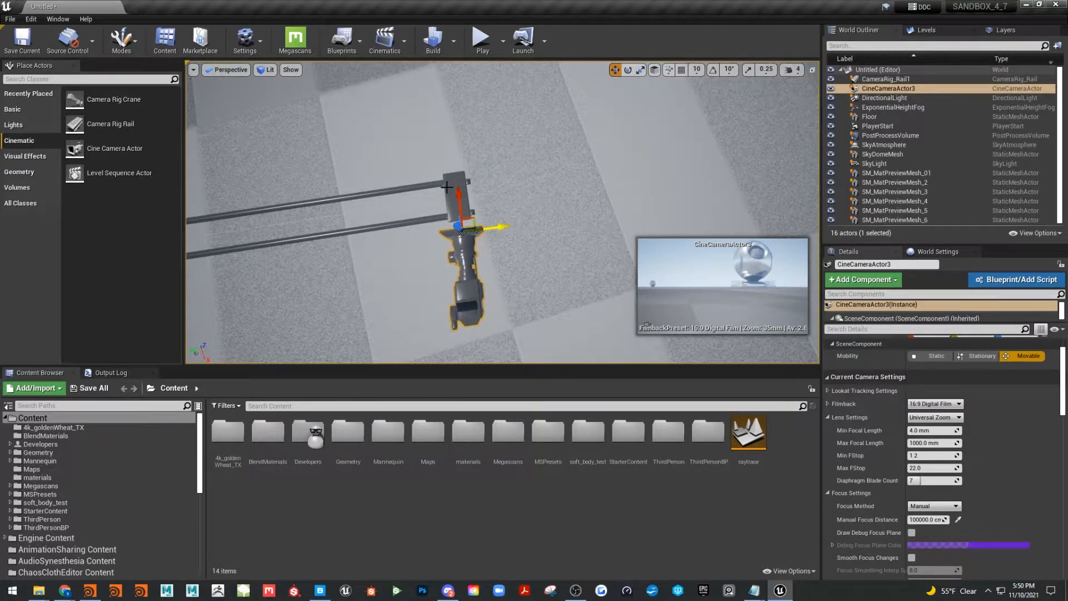
pyautogui.moveTo(456, 193); pyautogui.dragTo(449, 109)
pyautogui.keyDown('alt'); pyautogui.moveTo(535, 178); pyautogui.dragTo(492, 124); pyautogui.keyUp('alt')
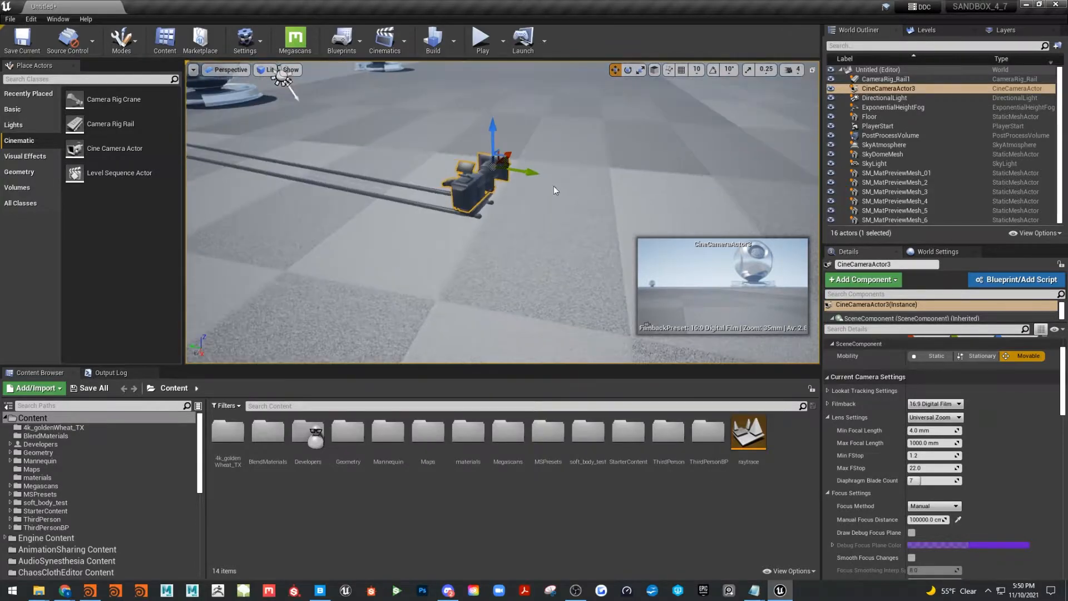
# - Attach the cine camera to the camera rail as its child
pyautogui.moveTo(886, 88); pyautogui.dragTo(891, 81)
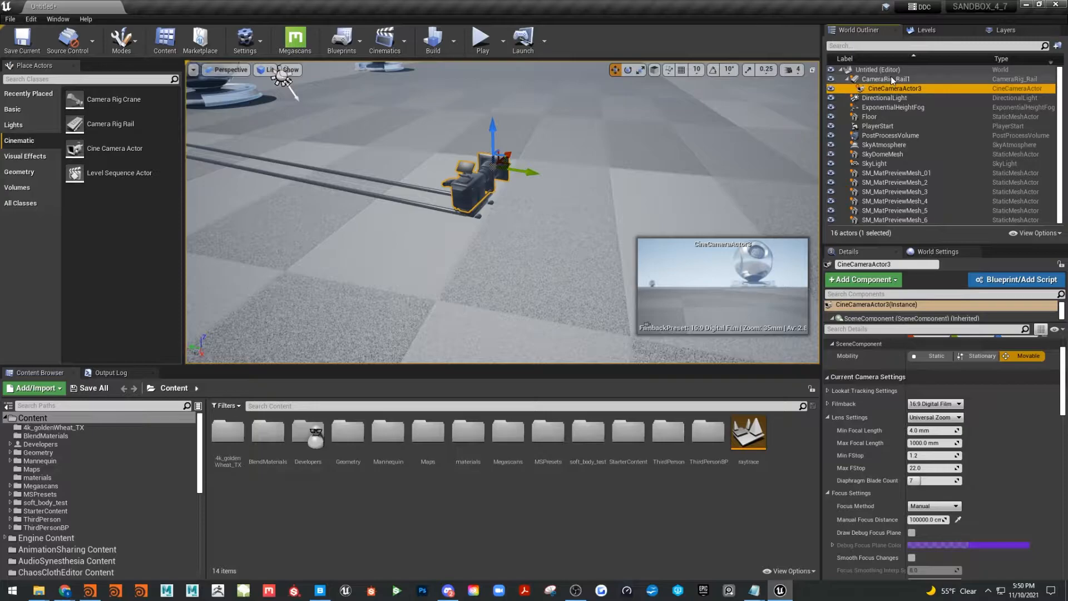
pyautogui.keyDown('alt'); pyautogui.moveTo(470, 250); pyautogui.dragTo(501, 253); pyautogui.keyUp('alt')
pyautogui.keyDown('alt'); pyautogui.moveTo(469, 250); pyautogui.dragTo(434, 250, button='right'); pyautogui.keyUp('alt')
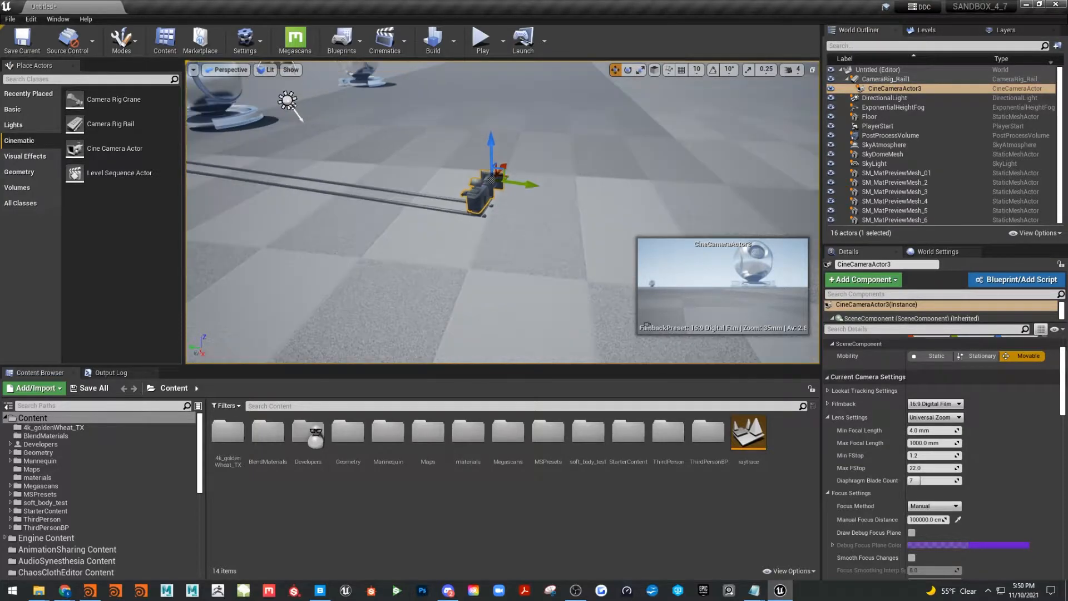
pyautogui.keyDown('alt'); pyautogui.moveTo(470, 250); pyautogui.dragTo(503, 322, button='middle'); pyautogui.keyUp('alt')
pyautogui.keyDown('alt'); pyautogui.moveTo(470, 250); pyautogui.dragTo(487, 250); pyautogui.keyUp('alt')
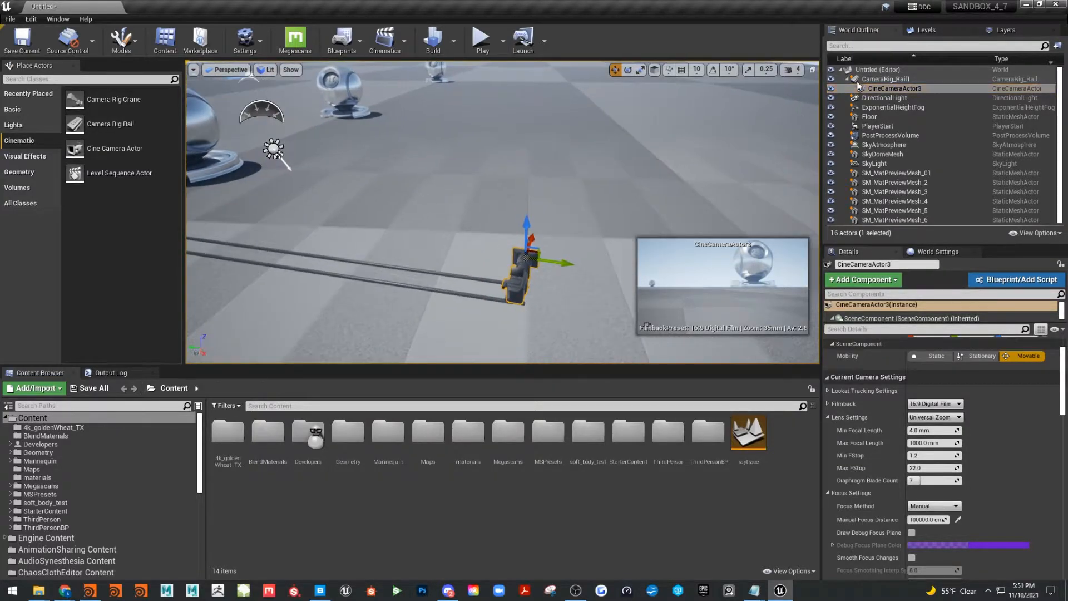
# - Slide the attached camera along the rail by setting Current Position on Rail to about 0.133 and back to about 0.076
pyautogui.click(879, 80)
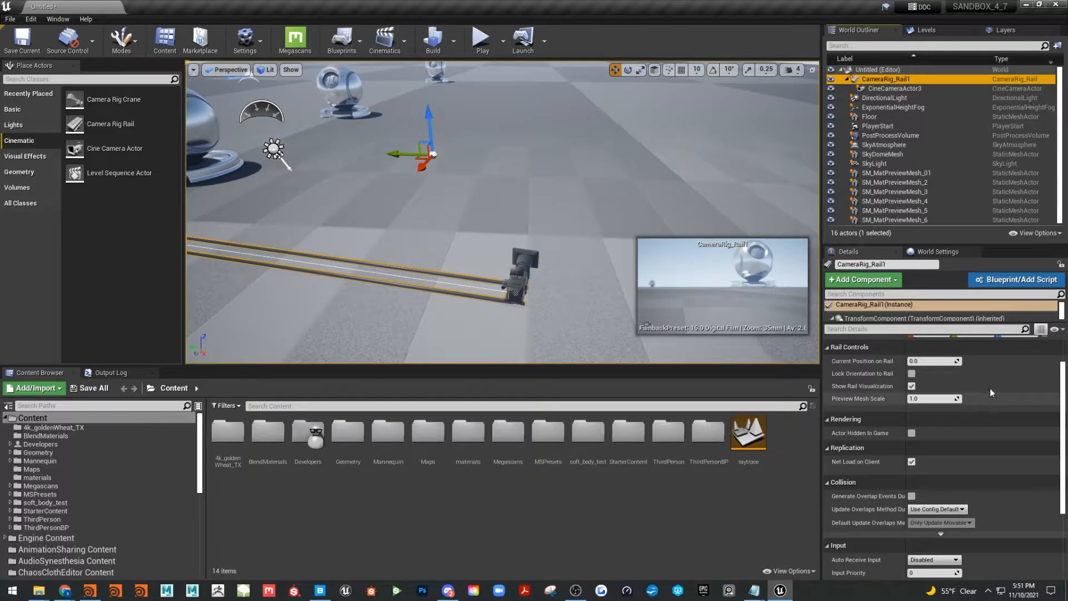
pyautogui.moveTo(916, 361)
pyautogui.mouseDown()
pyautogui.moveTo(957, 362)
pyautogui.moveTo(914, 362)
pyautogui.mouseUp()
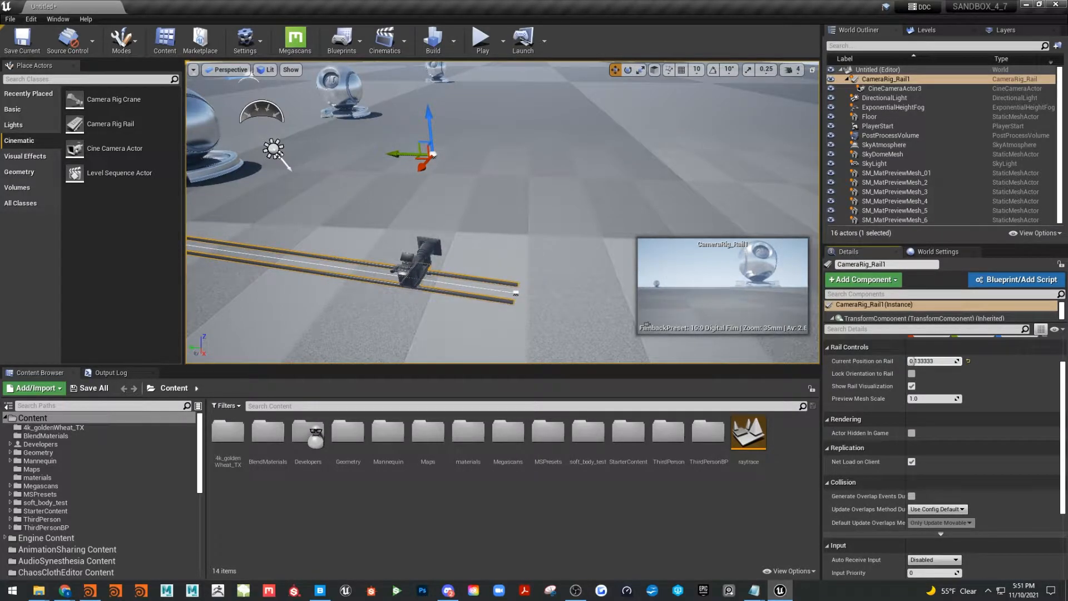
pyautogui.keyDown('alt'); pyautogui.moveTo(486, 180); pyautogui.dragTo(461, 205, button='right'); pyautogui.keyUp('alt')
pyautogui.keyDown('alt'); pyautogui.moveTo(461, 205); pyautogui.dragTo(486, 180, button='middle'); pyautogui.keyUp('alt')
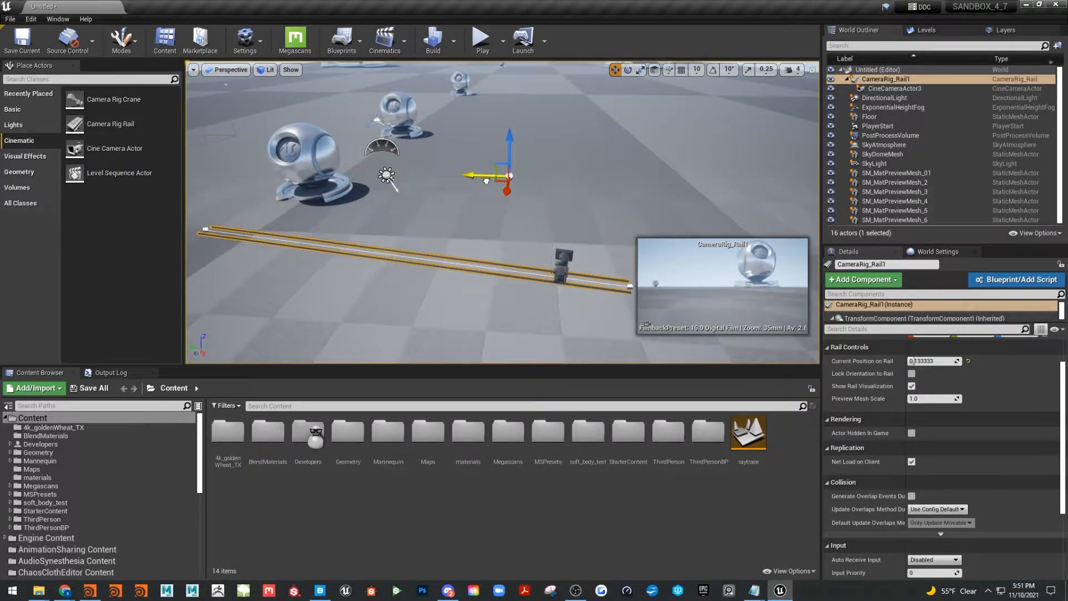
pyautogui.hotkey('ctrl', 'z')
pyautogui.keyDown('alt'); pyautogui.moveTo(559, 177); pyautogui.dragTo(566, 193); pyautogui.keyUp('alt')
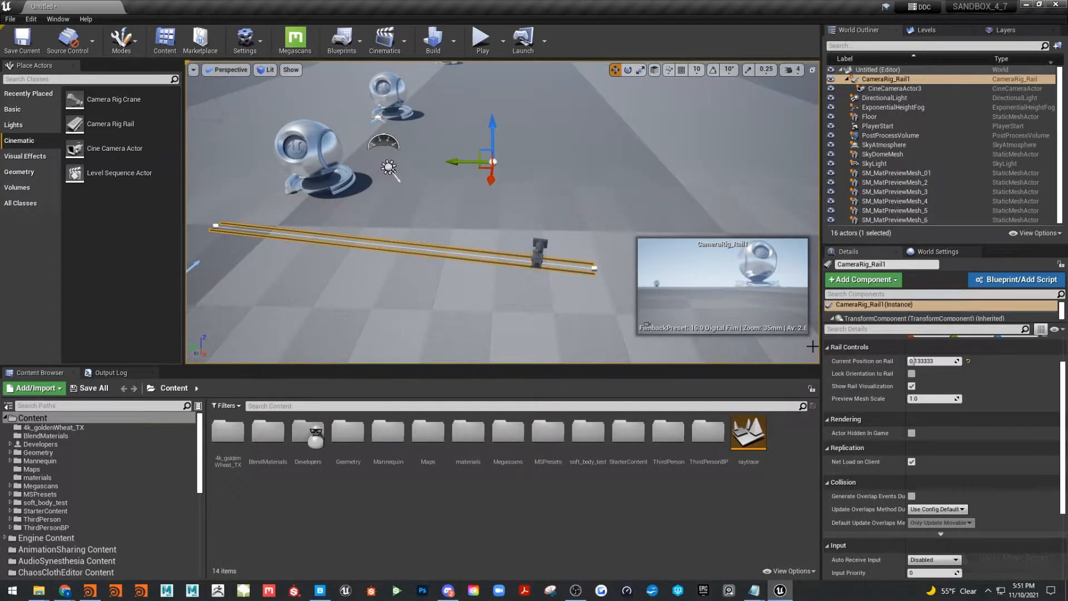
pyautogui.moveTo(917, 361)
pyautogui.mouseDown()
pyautogui.moveTo(962, 361)
pyautogui.moveTo(912, 361)
pyautogui.mouseUp()
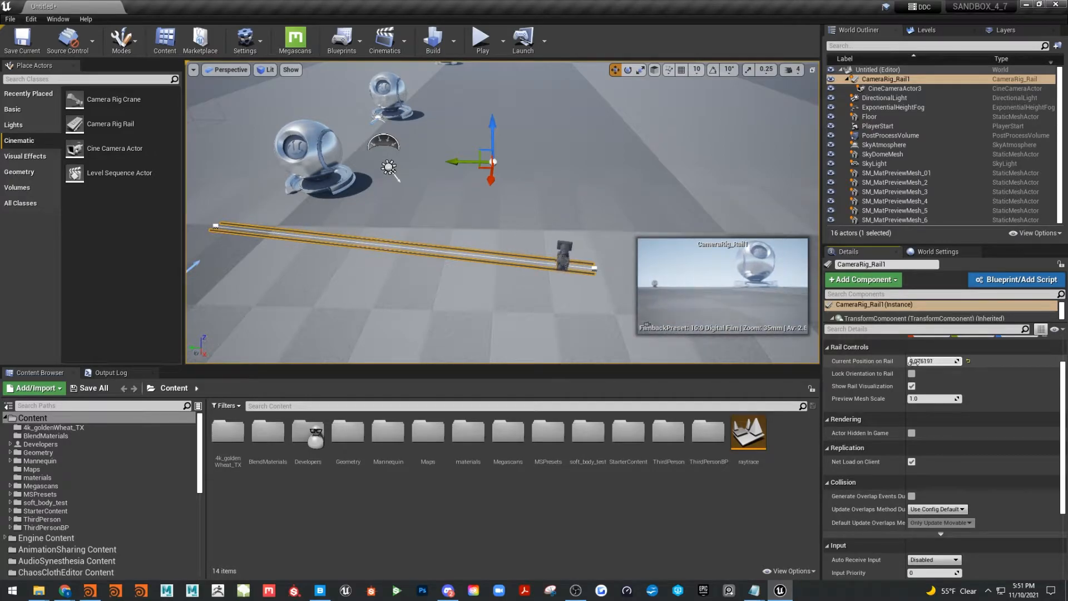
# - Rotate the cine camera on the rail so that it frames the row of preview meshes
pyautogui.click(562, 247)
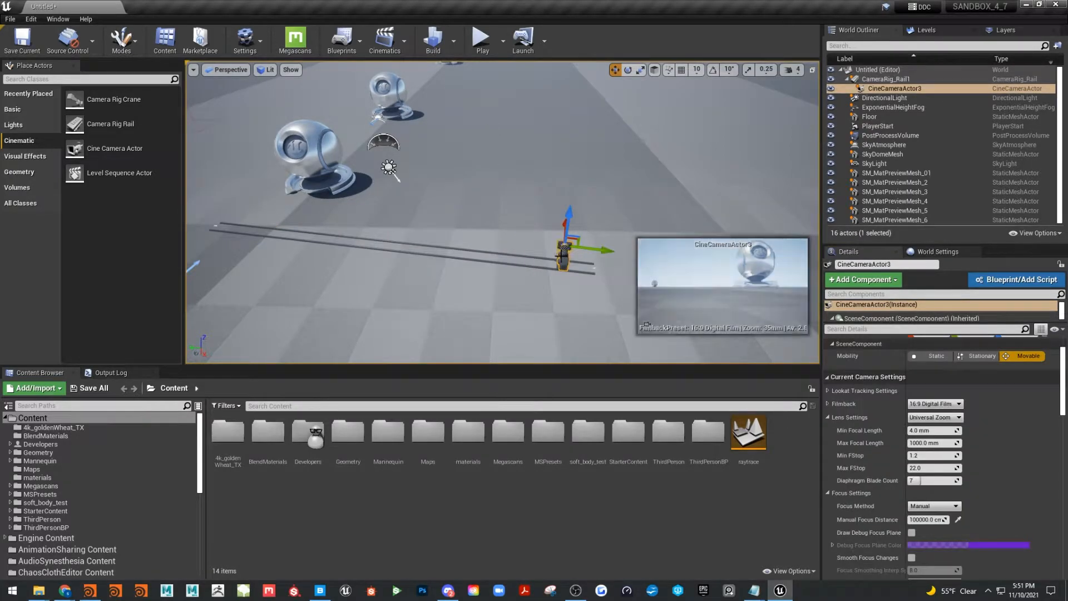
pyautogui.press('e')
pyautogui.moveTo(542, 282); pyautogui.dragTo(563, 285)
pyautogui.press('w')
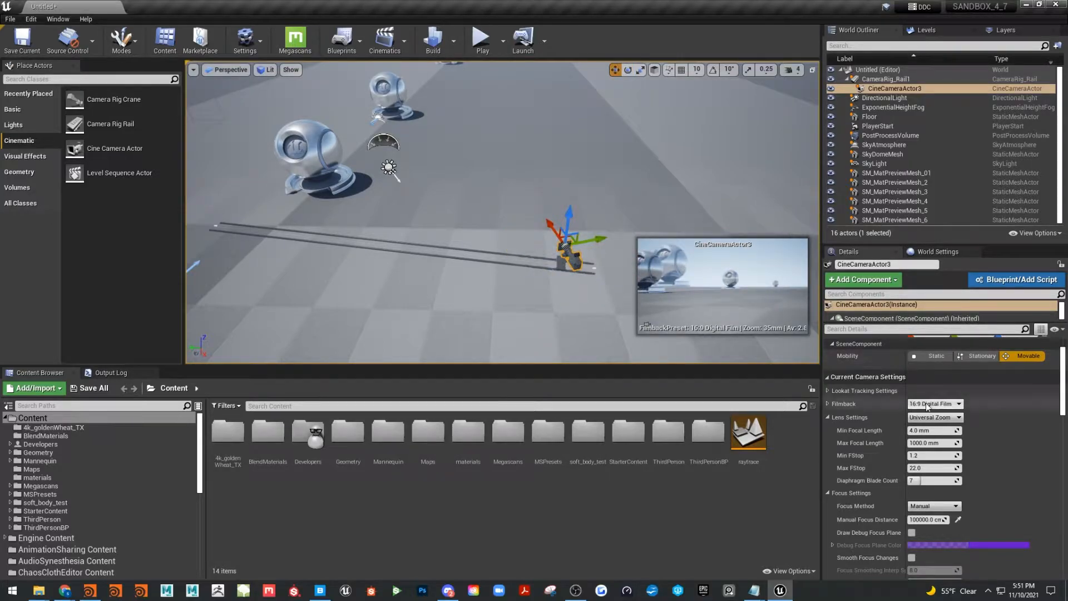
# - Run the camera along the rail to a position of about 0.36 and return it to 0
pyautogui.click(890, 79)
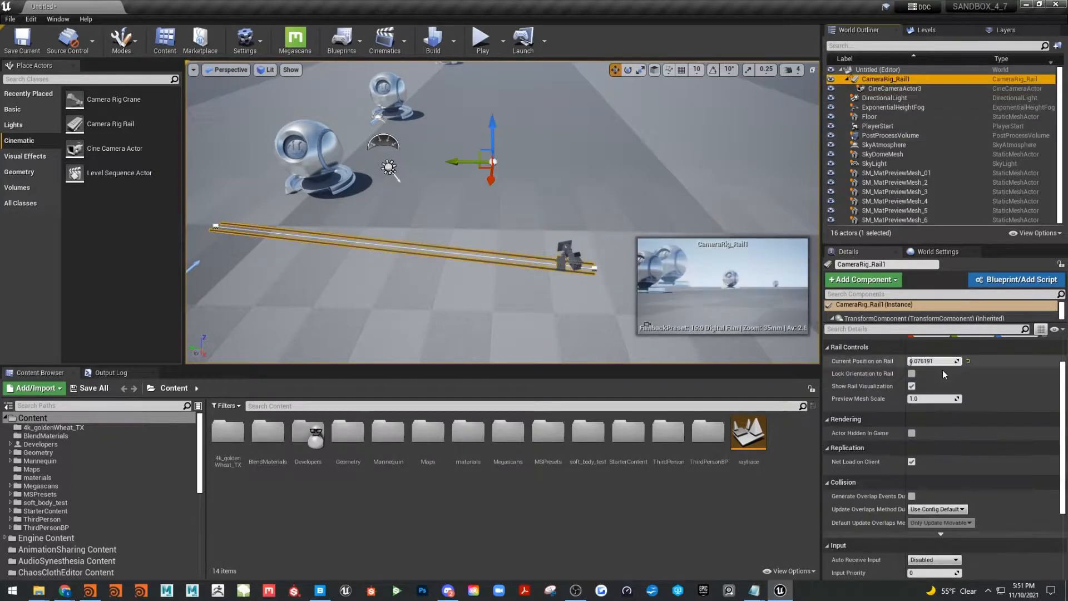
pyautogui.click(921, 362)
pyautogui.moveTo(922, 361)
pyautogui.mouseDown()
pyautogui.moveTo(868, 362)
pyautogui.moveTo(936, 361)
pyautogui.mouseUp()
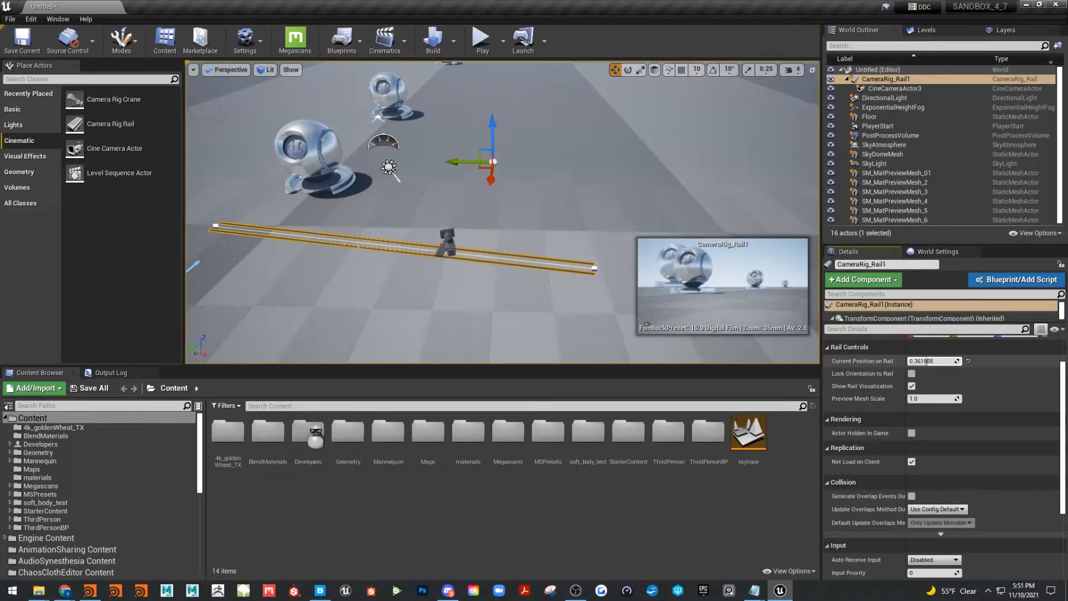
pyautogui.moveTo(927, 361); pyautogui.dragTo(907, 361)
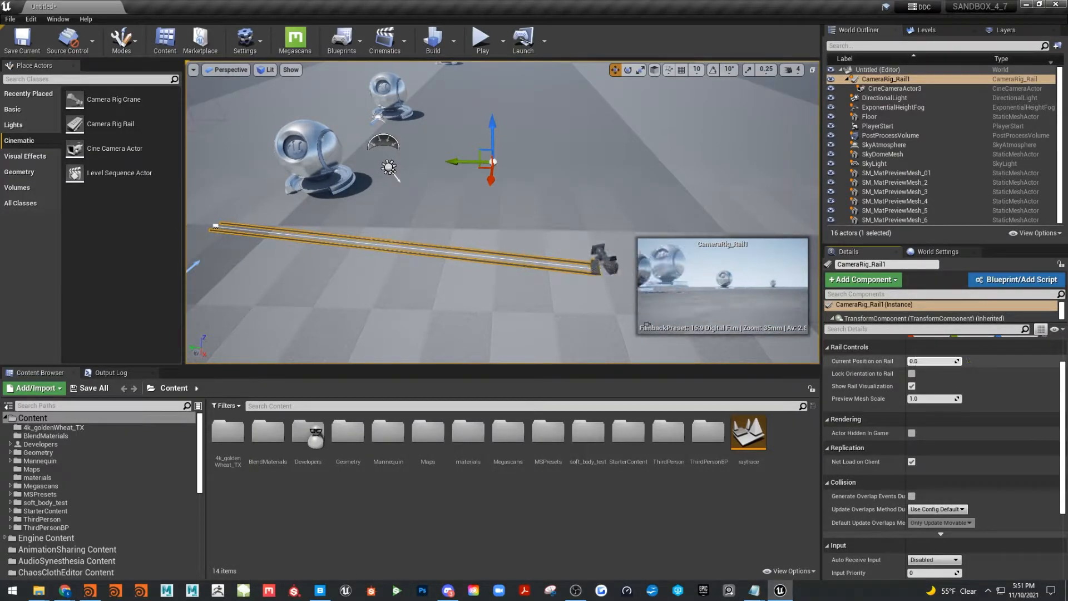
# - Delete the camera rail together with its attached cine camera
pyautogui.keyDown('alt'); pyautogui.moveTo(484, 258); pyautogui.dragTo(481, 258); pyautogui.keyUp('alt')
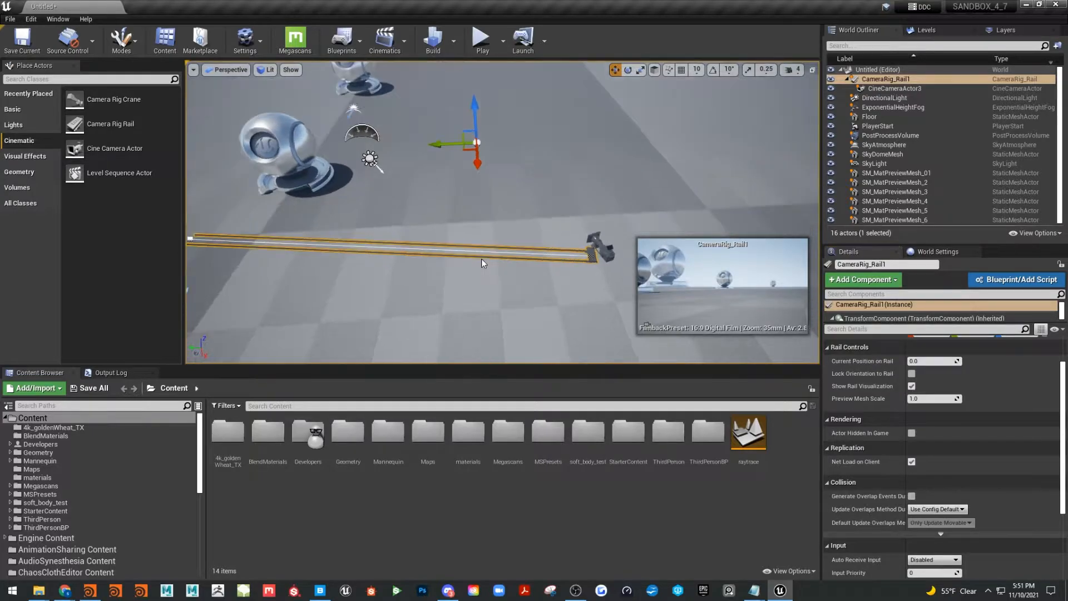
pyautogui.keyDown('alt'); pyautogui.moveTo(543, 212); pyautogui.dragTo(585, 260); pyautogui.keyUp('alt')
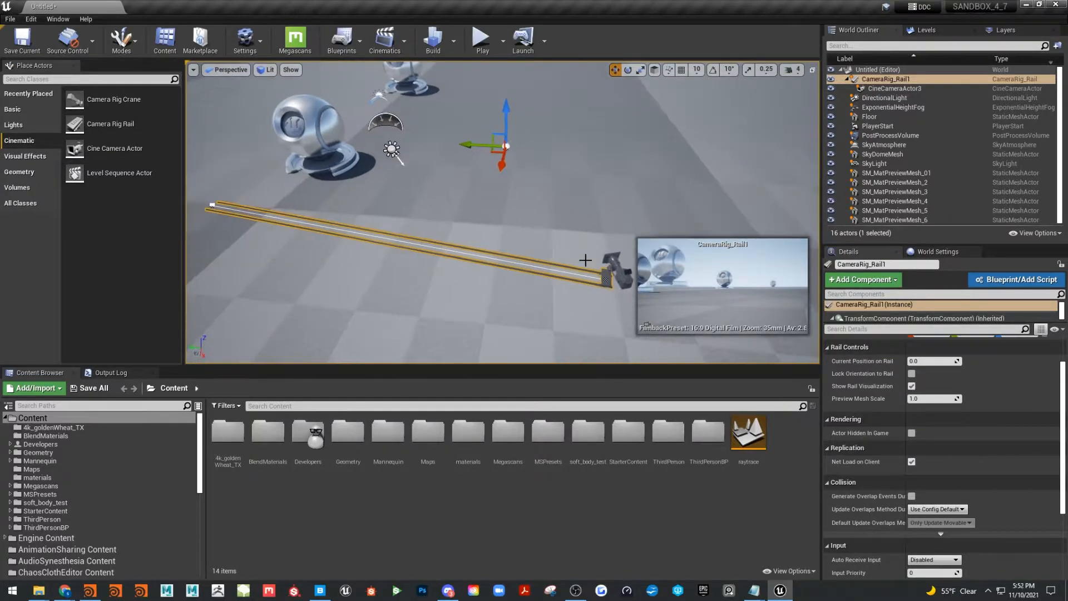
pyautogui.keyDown('ctrl'); pyautogui.click(896, 85); pyautogui.keyUp('ctrl')
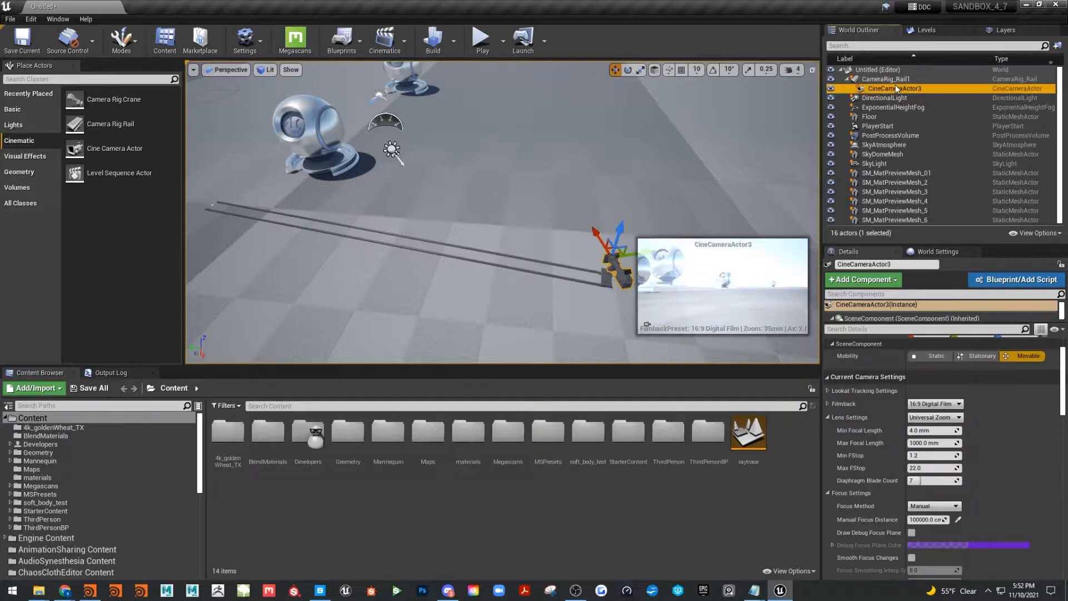
pyautogui.press('Delete')
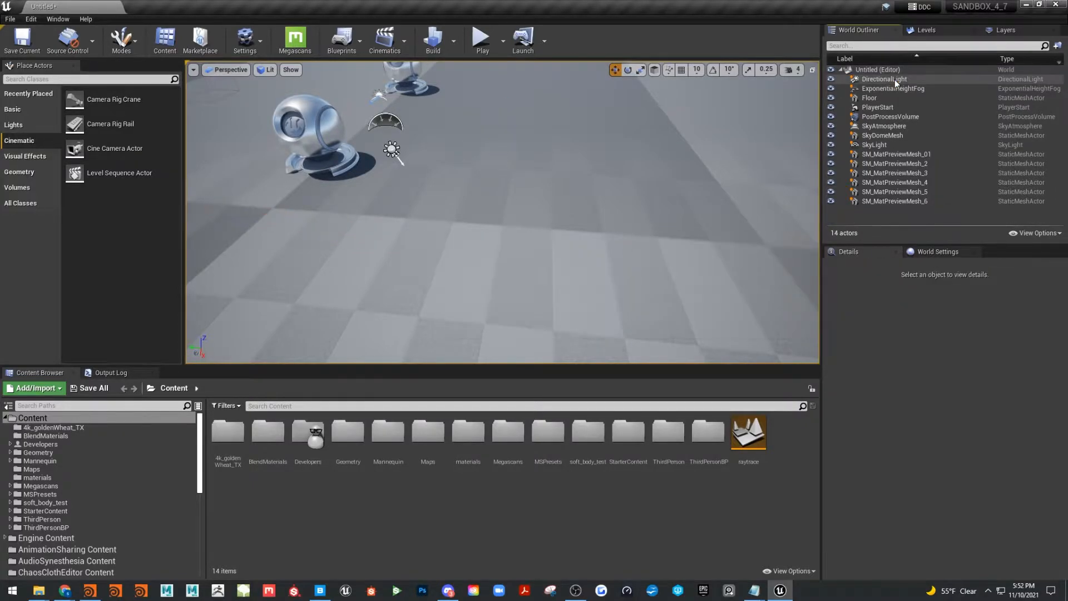
# - Place a new Camera Rig Rail on the floor in front of the nearest preview mesh
pyautogui.keyDown('alt'); pyautogui.moveTo(589, 171); pyautogui.dragTo(553, 172); pyautogui.keyUp('alt')
pyautogui.keyDown('alt'); pyautogui.moveTo(553, 172); pyautogui.dragTo(530, 168, button='middle'); pyautogui.keyUp('alt')
pyautogui.keyDown('alt'); pyautogui.moveTo(529, 168); pyautogui.dragTo(522, 171); pyautogui.keyUp('alt')
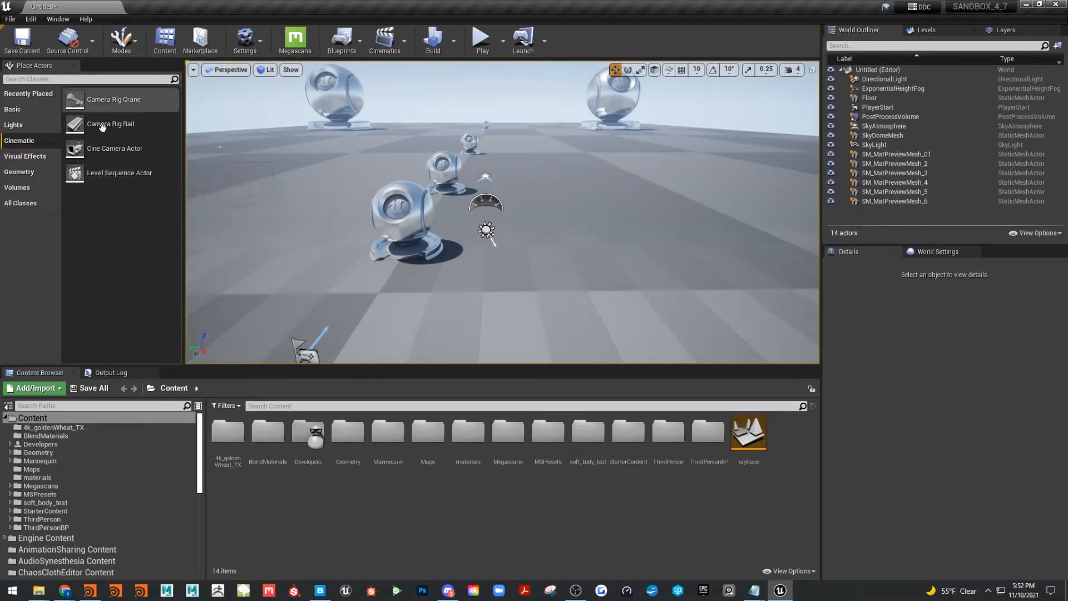
pyautogui.moveTo(103, 127); pyautogui.dragTo(497, 314)
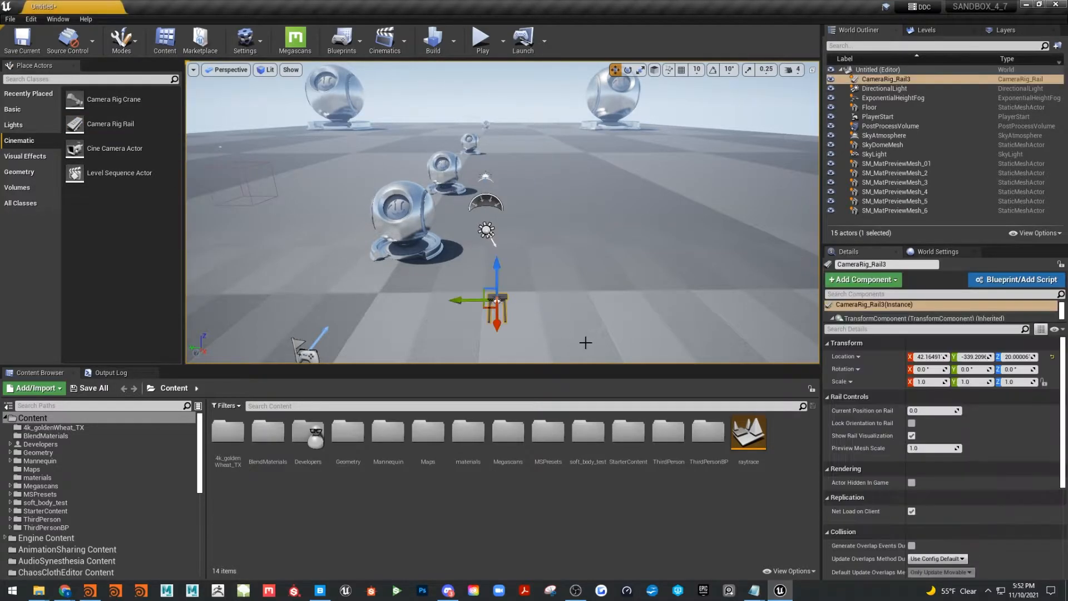
# - Turn on 10° rotation snapping, rotate the new rail to 90° about Z and move it to about -1137.6 in Y
pyautogui.press('e')
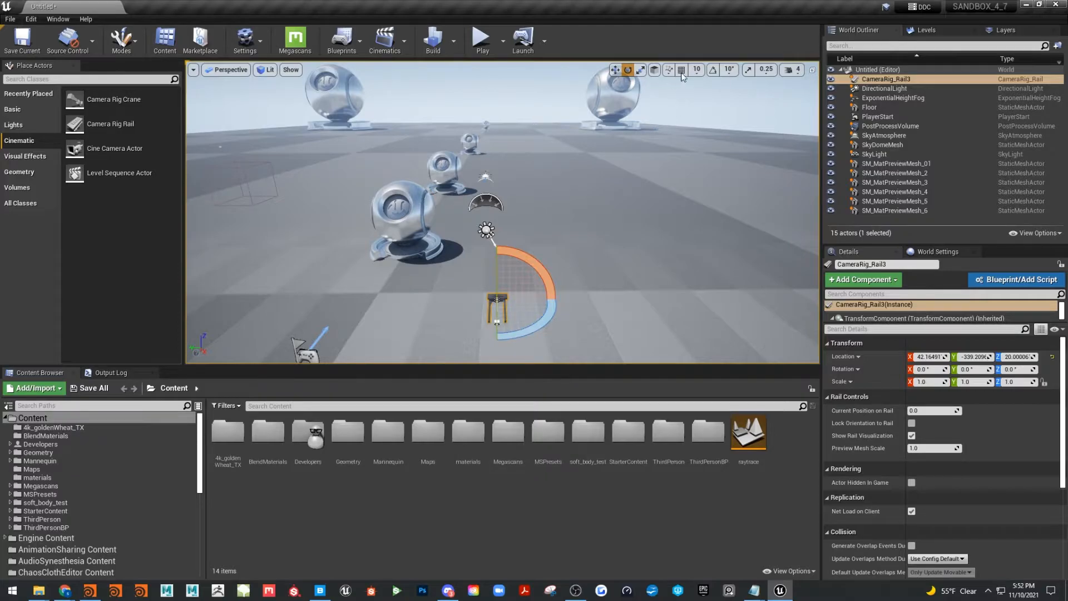
pyautogui.click(712, 68)
pyautogui.moveTo(525, 333); pyautogui.dragTo(736, 253)
pyautogui.press('w')
pyautogui.moveTo(734, 248); pyautogui.dragTo(776, 279, button='right')
# - Lengthen the new rail by moving its end point straight along the track, past the front of the preview meshes
pyautogui.click(617, 281)
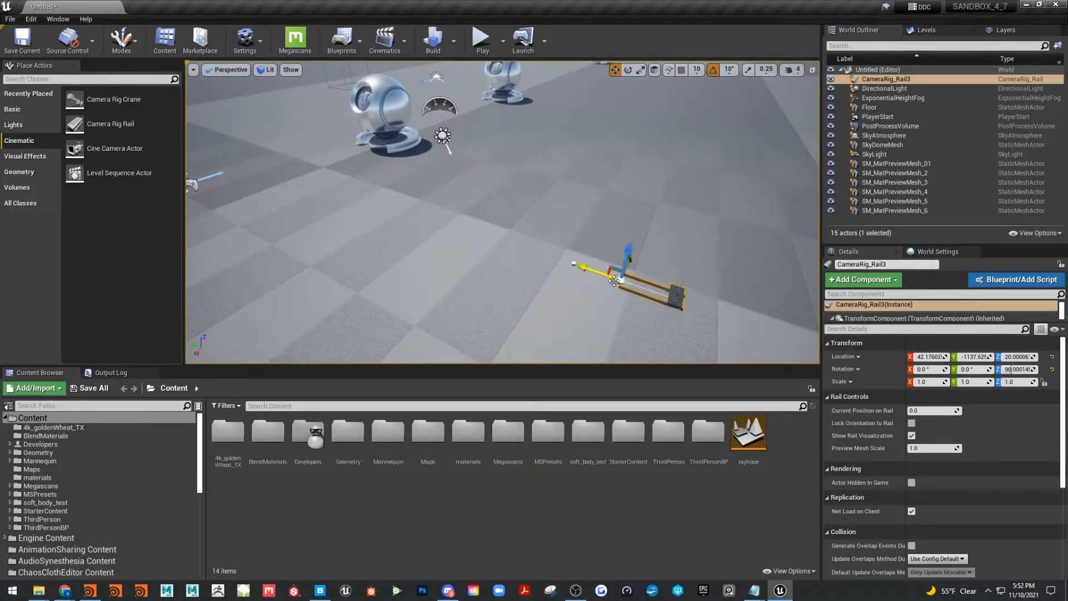
pyautogui.moveTo(578, 269); pyautogui.dragTo(256, 199)
pyautogui.keyDown('alt'); pyautogui.moveTo(310, 232); pyautogui.dragTo(442, 260); pyautogui.keyUp('alt')
pyautogui.scroll(-3, 441, 265)
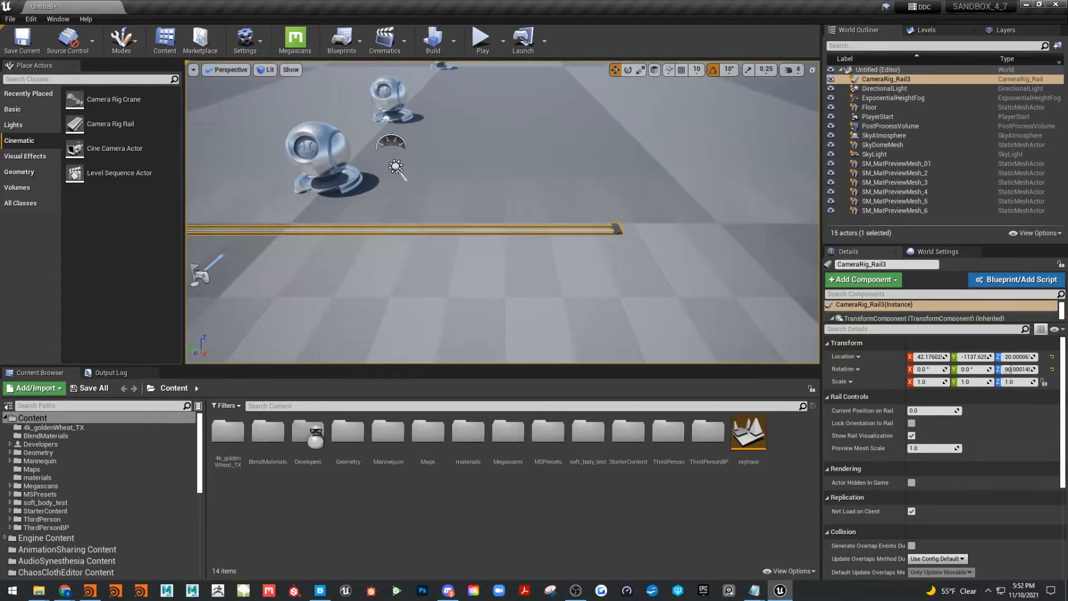
pyautogui.keyDown('alt'); pyautogui.moveTo(441, 265); pyautogui.dragTo(584, 303, button='middle'); pyautogui.keyUp('alt')
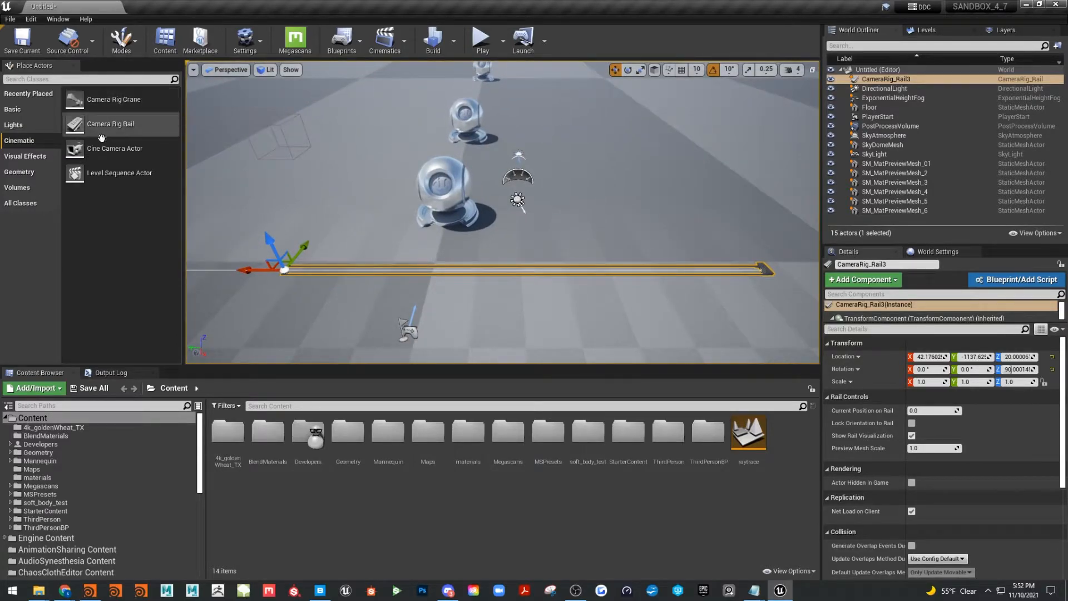
# - Place a Cine Camera Actor near the far end of the rail and move it to about -1129.9 in Y
pyautogui.moveTo(100, 149); pyautogui.dragTo(701, 243)
pyautogui.scroll(2, 471, 278)
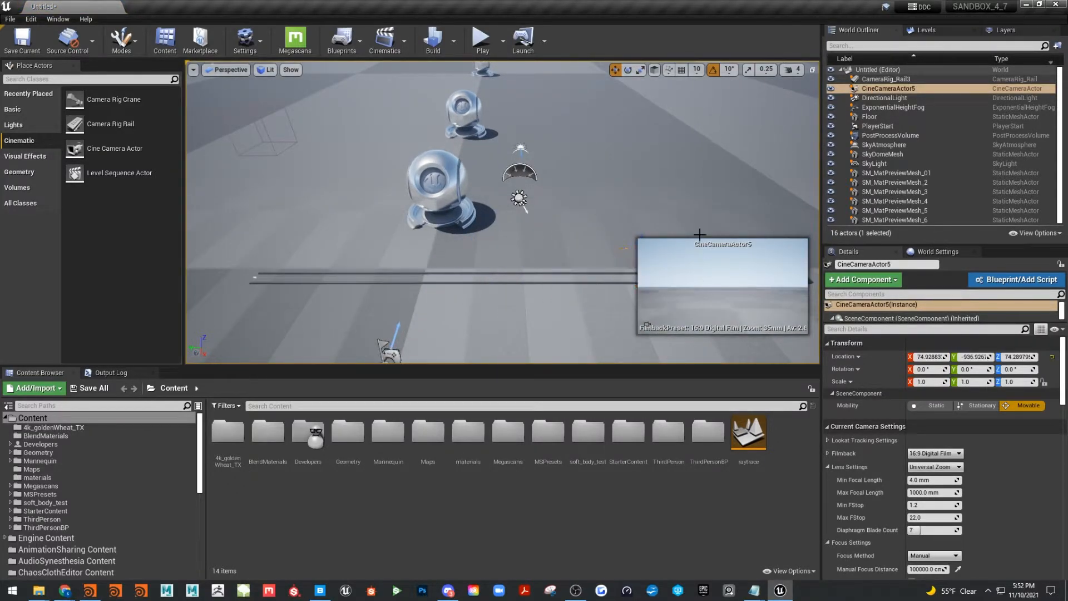
pyautogui.moveTo(633, 222); pyautogui.dragTo(723, 229, button='middle')
pyautogui.scroll(5, 324, 235)
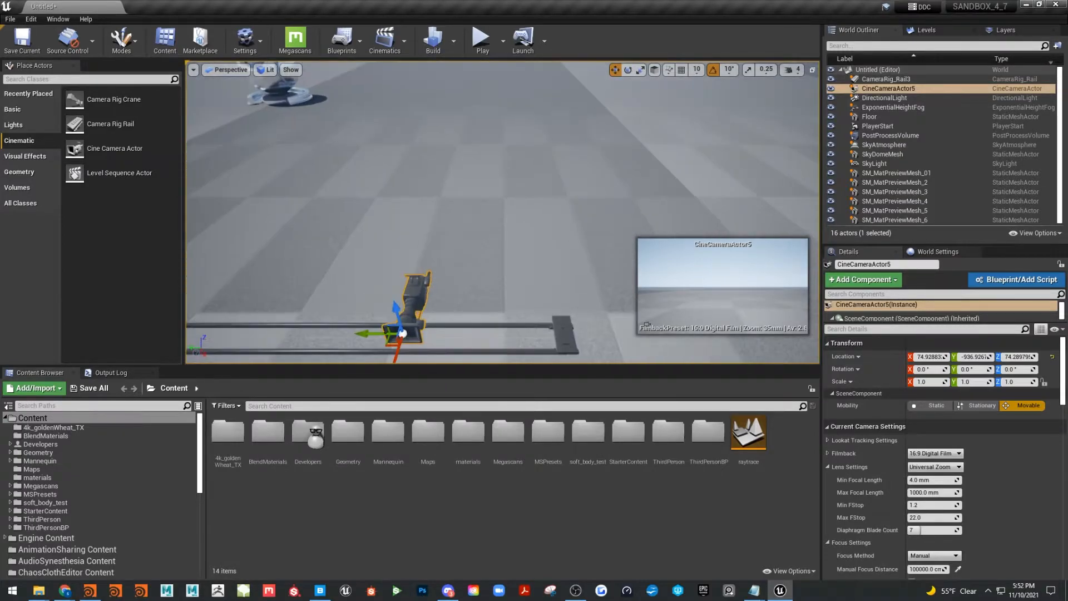
pyautogui.moveTo(323, 235); pyautogui.dragTo(384, 295, button='middle')
pyautogui.keyDown('shift'); pyautogui.moveTo(198, 153); pyautogui.dragTo(233, 154); pyautogui.keyUp('shift')
pyautogui.moveTo(357, 206); pyautogui.dragTo(295, 178, button='middle')
pyautogui.keyDown('shift'); pyautogui.moveTo(511, 201); pyautogui.dragTo(486, 201); pyautogui.keyUp('shift')
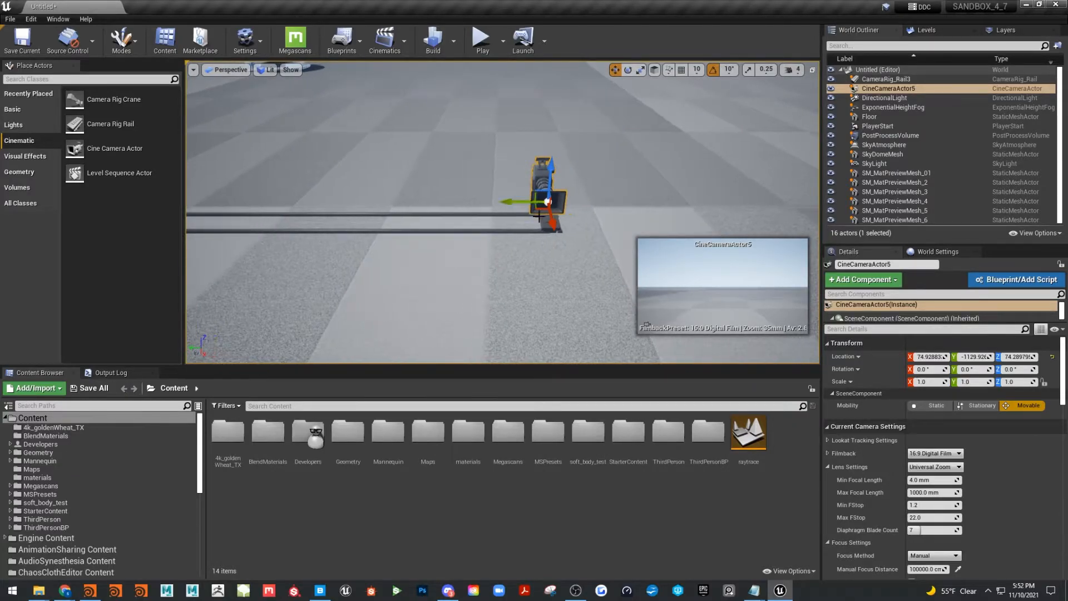
# - Rotate the new cine camera to 180° about Z and move it to about -4.7 in X
pyautogui.press('e')
pyautogui.moveTo(528, 236)
pyautogui.mouseDown()
pyautogui.moveTo(462, 240)
pyautogui.moveTo(537, 225)
pyautogui.mouseUp()
pyautogui.press('w')
pyautogui.moveTo(511, 177); pyautogui.dragTo(459, 172)
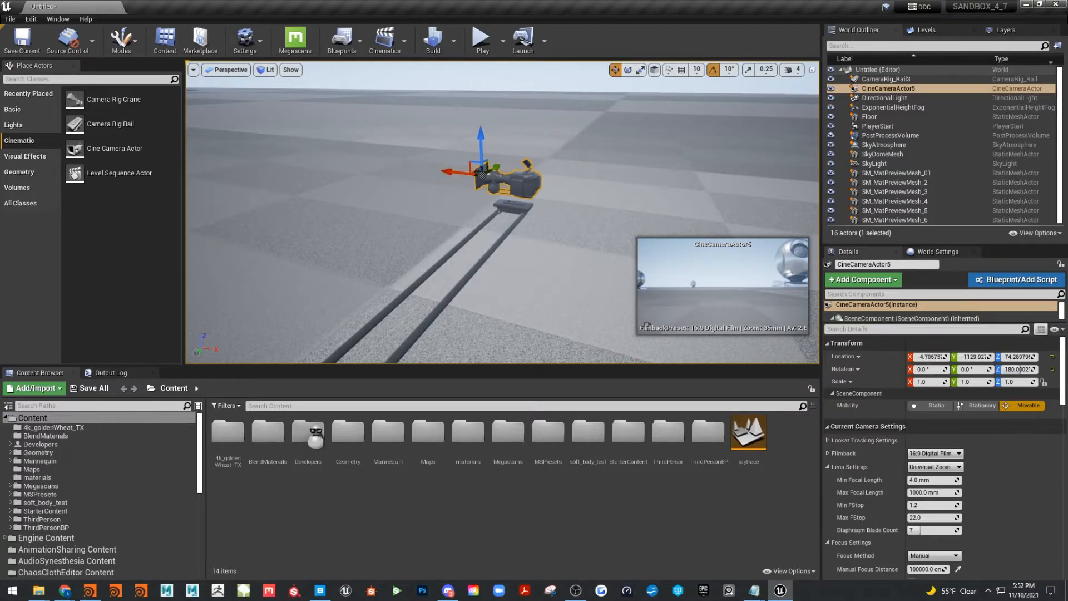
# - Lower the cine camera onto the rail's mount and attach it to CameraRig_Rail3 as a child
pyautogui.keyDown('alt'); pyautogui.moveTo(509, 244); pyautogui.dragTo(646, 188); pyautogui.keyUp('alt')
pyautogui.moveTo(573, 170); pyautogui.dragTo(588, 168, button='right')
pyautogui.moveTo(541, 174); pyautogui.dragTo(515, 152)
pyautogui.moveTo(871, 89); pyautogui.dragTo(875, 79)
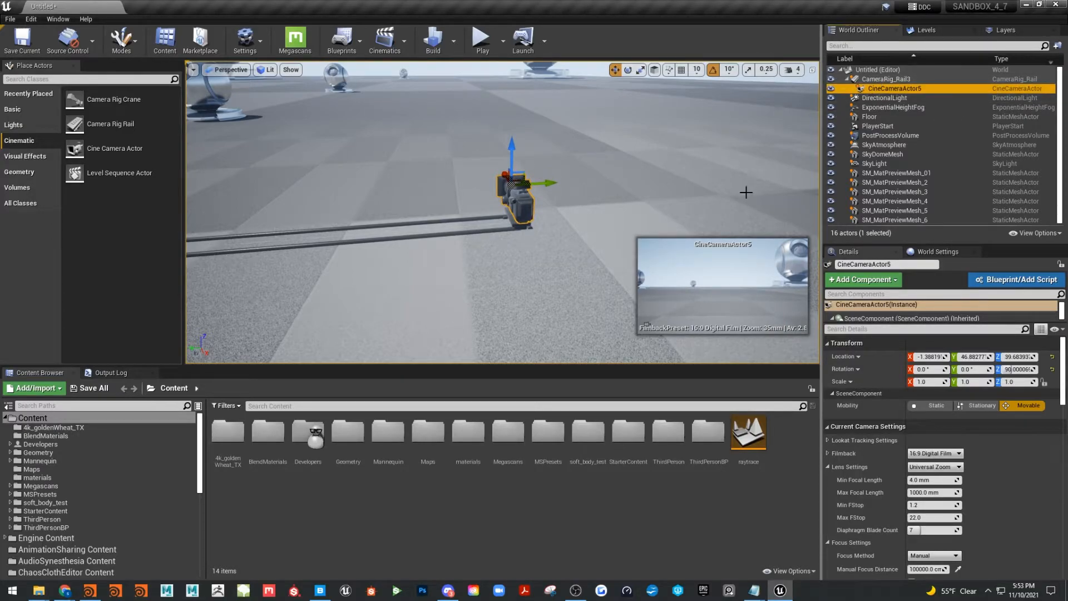
# - Add a new level sequence and save it as sphere_move in the Content folder
pyautogui.click(404, 40)
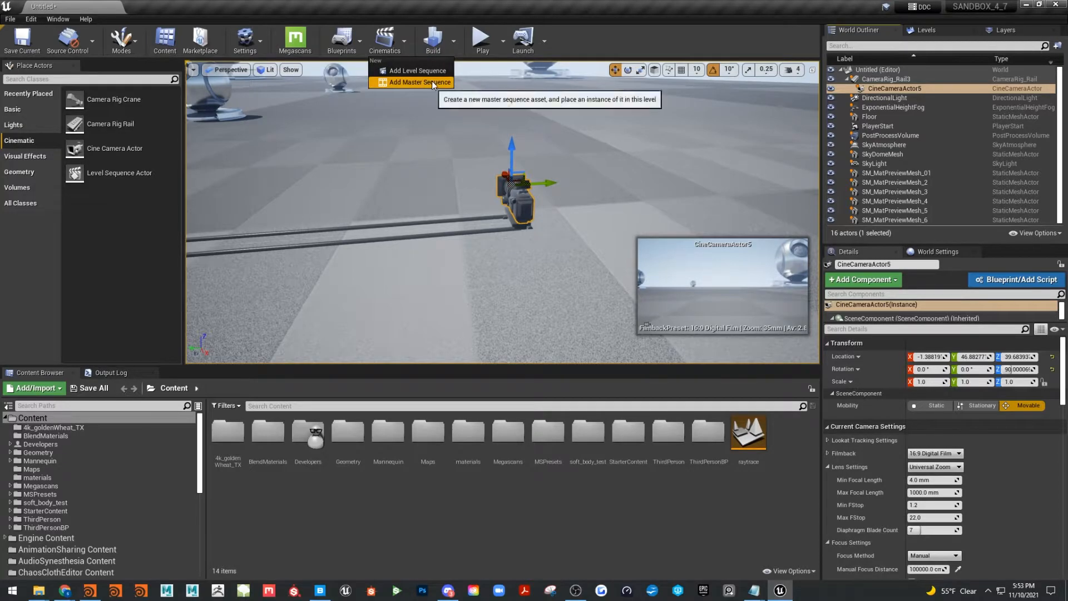
pyautogui.click(402, 72)
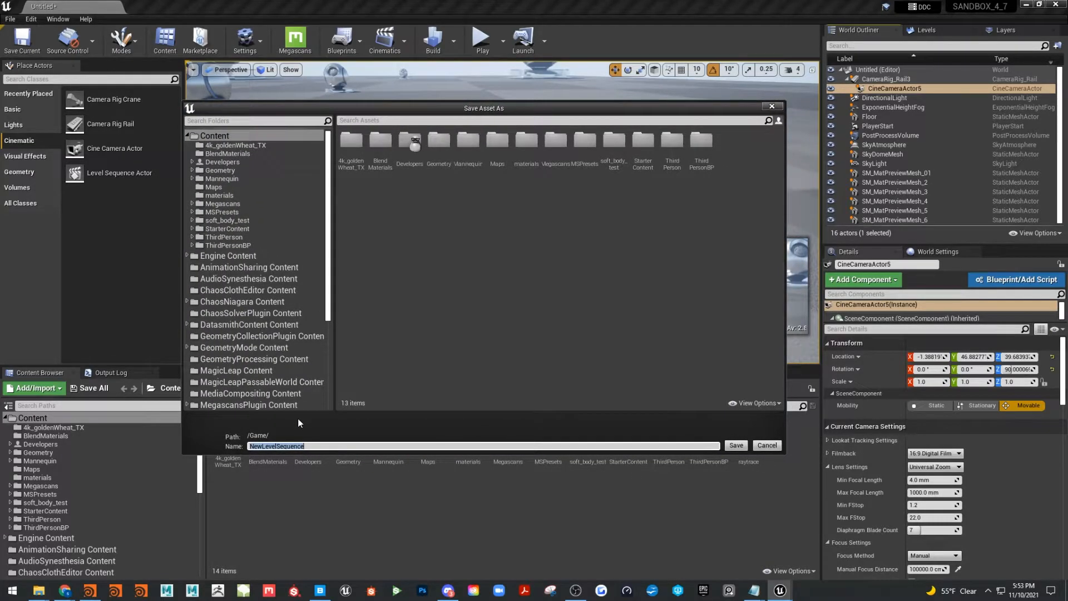
pyautogui.write('sphere_move')
pyautogui.click(736, 445)
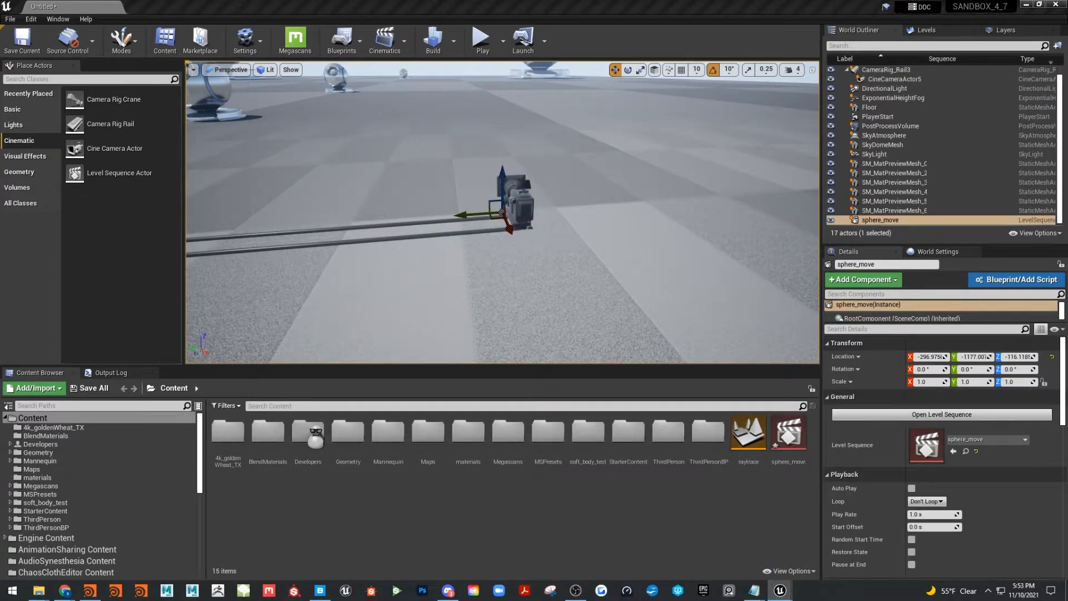
# - Dock the floating Sequencer window beside the Output Log and clear the actor selection
pyautogui.moveTo(372, 140); pyautogui.dragTo(402, 229)
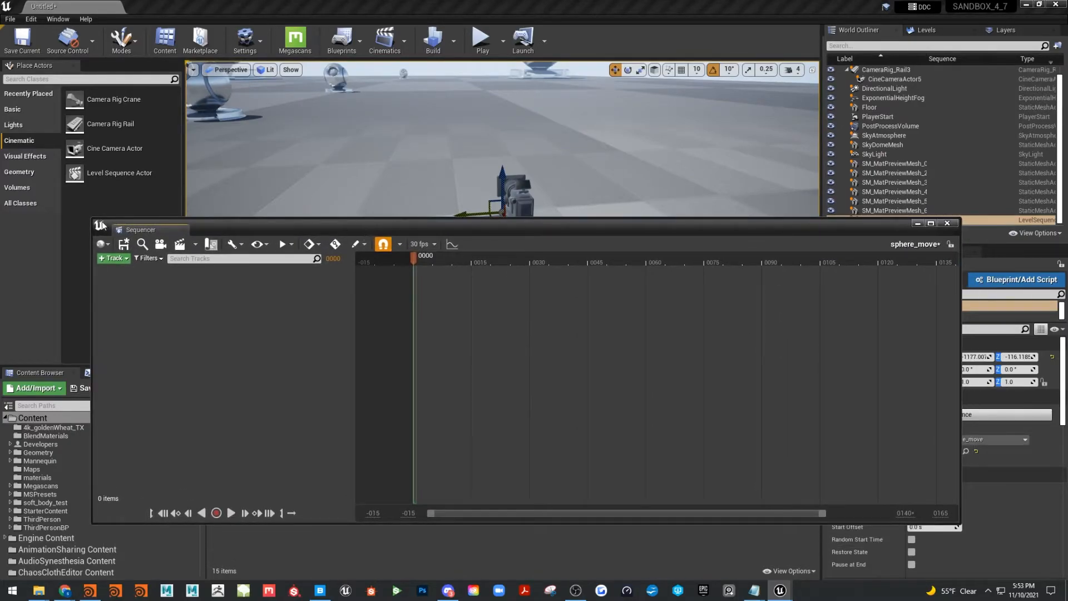
pyautogui.moveTo(87, 216); pyautogui.dragTo(12, 312)
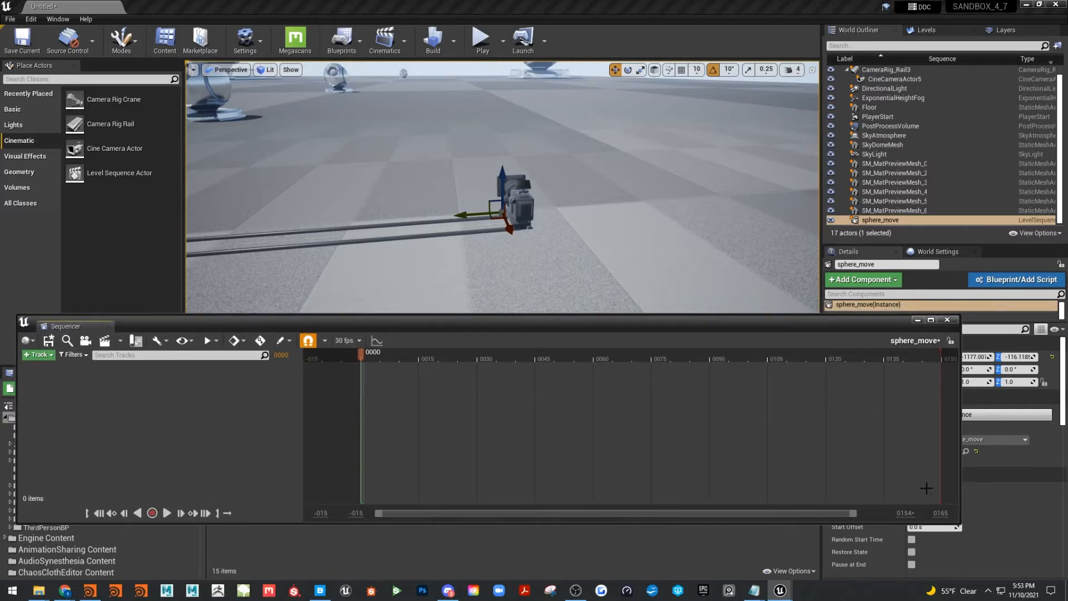
pyautogui.moveTo(955, 524); pyautogui.dragTo(818, 526)
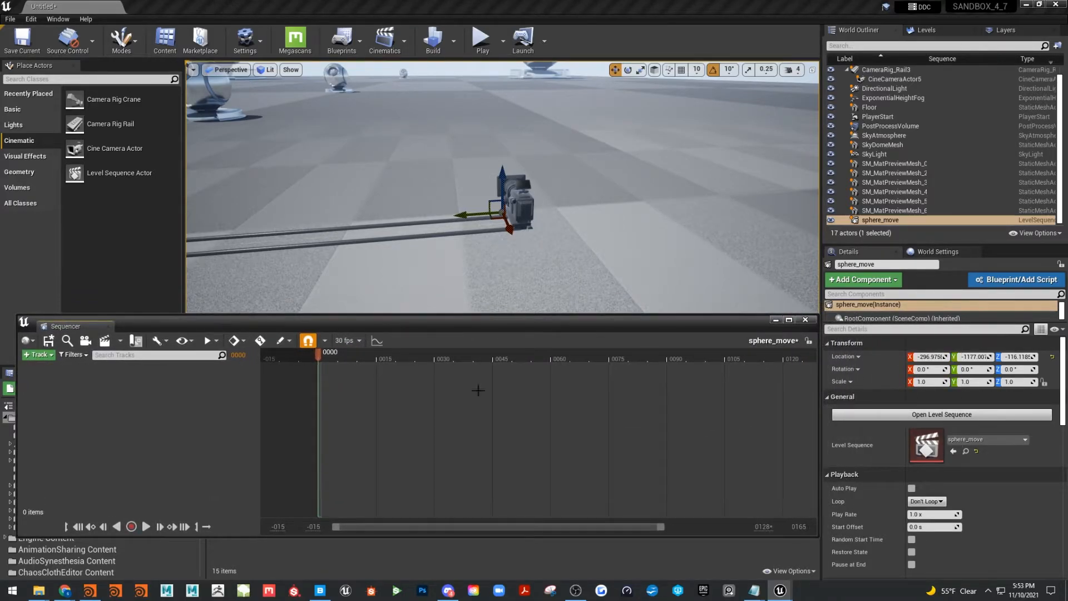
pyautogui.moveTo(70, 326); pyautogui.dragTo(186, 379)
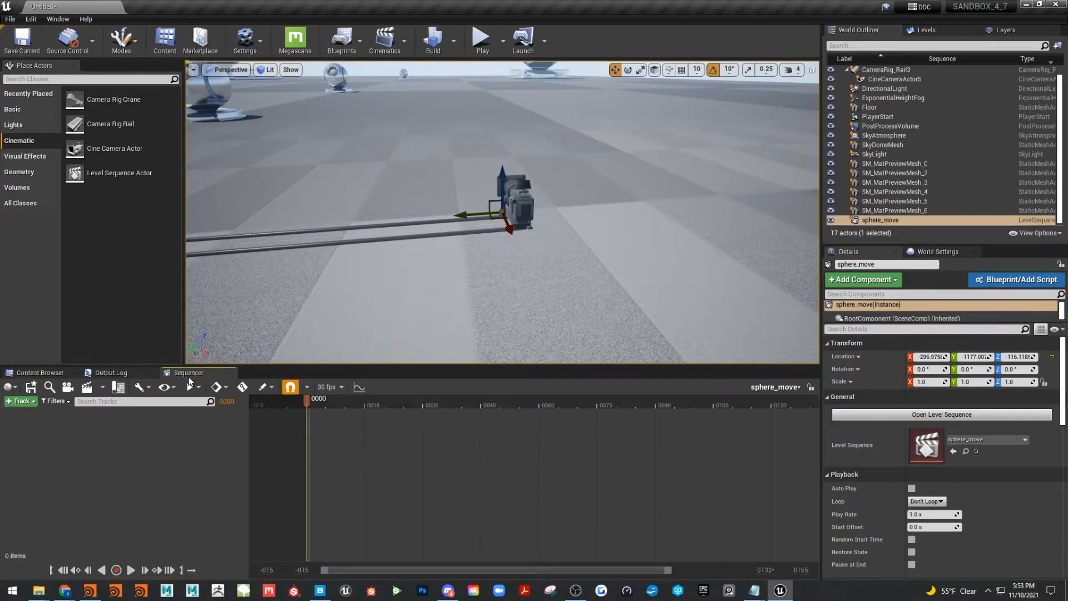
pyautogui.click(249, 486)
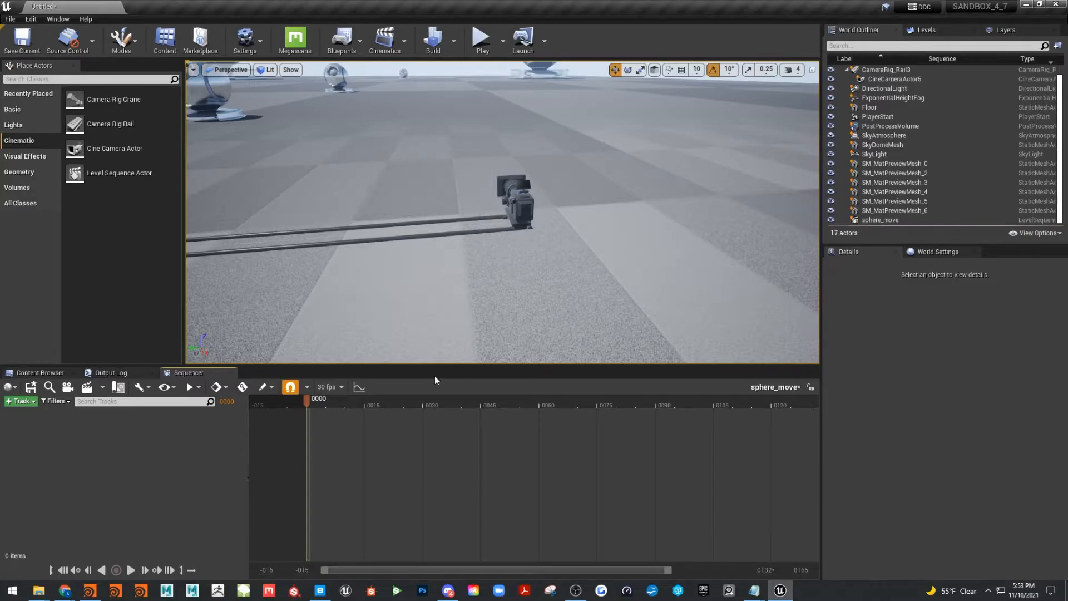
# - Select the camera rail, move the playhead to frame 82 and widen the timeline's visible range to frame 165
pyautogui.click(890, 71)
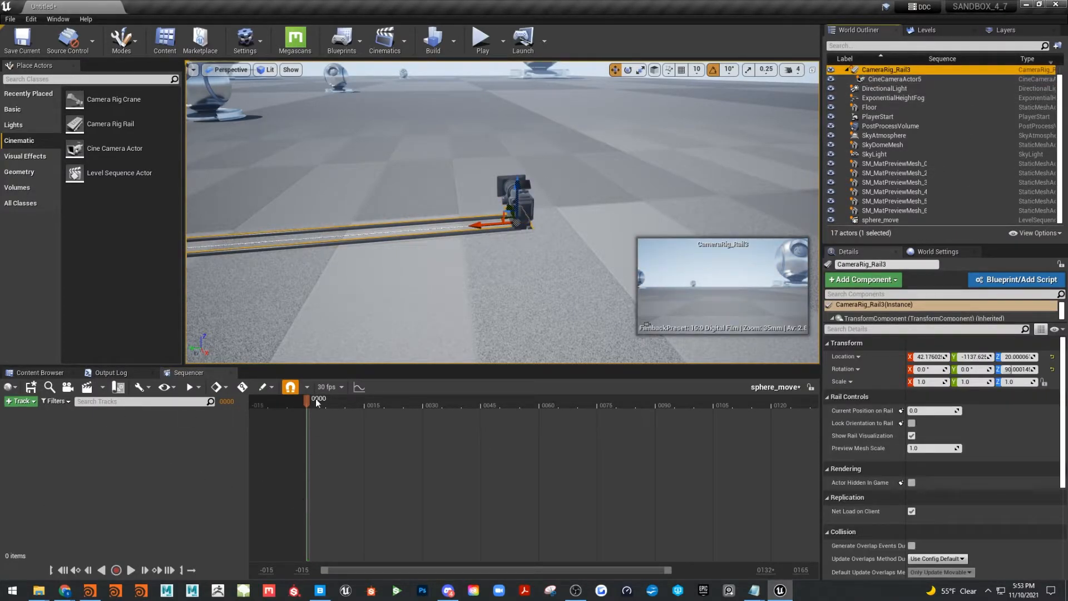
pyautogui.moveTo(306, 400); pyautogui.dragTo(626, 435)
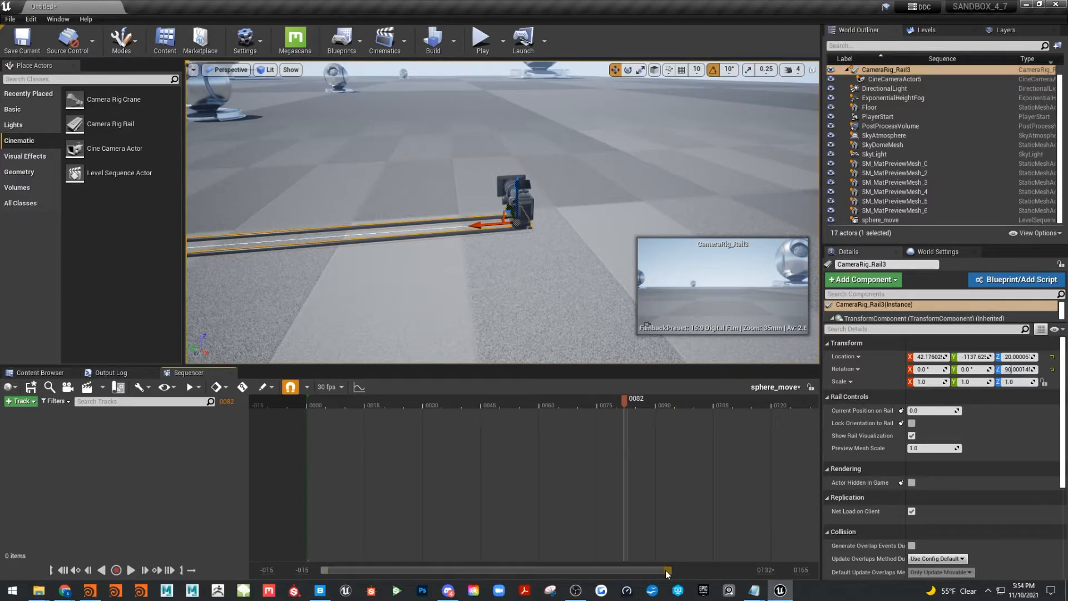
pyautogui.moveTo(668, 572); pyautogui.dragTo(745, 571)
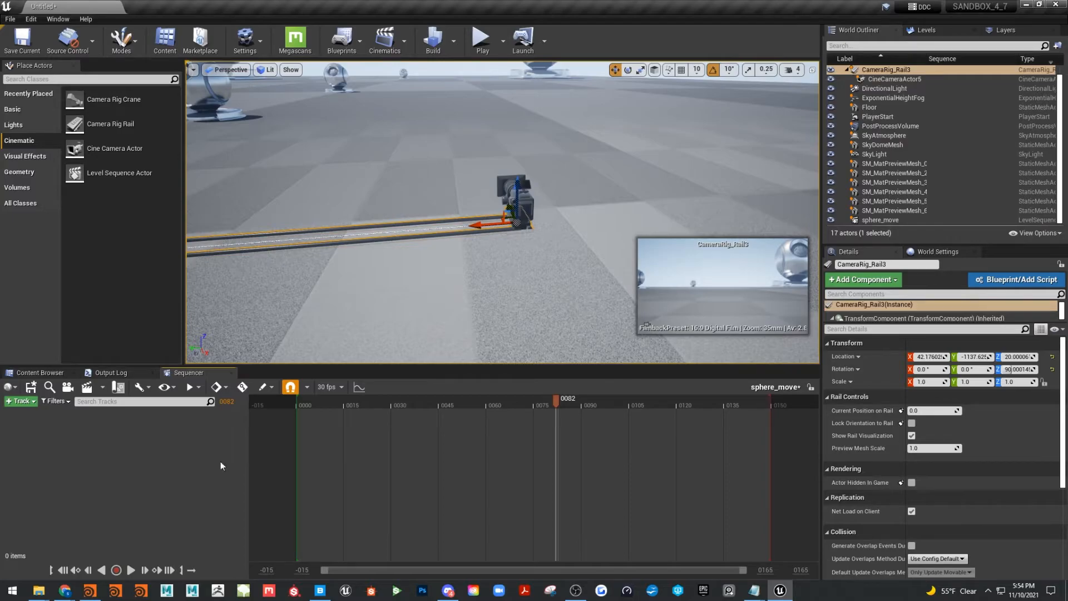
# - Add CineCameraActor5 and CameraRig_Rail3 to the sequence, ordering the camera above the rail
pyautogui.moveTo(885, 80); pyautogui.dragTo(48, 428)
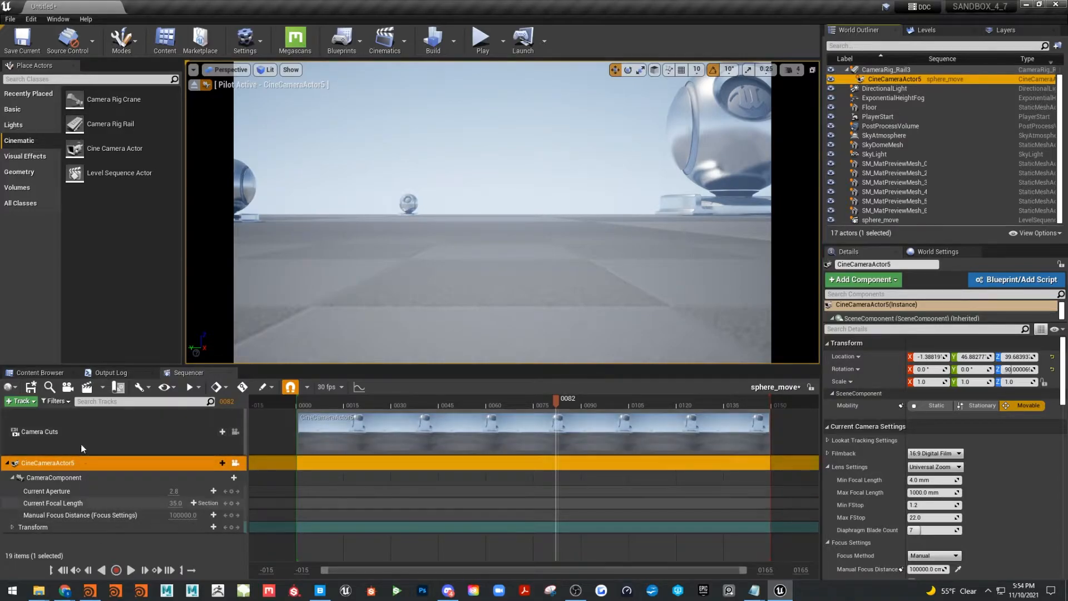
pyautogui.click(6, 464)
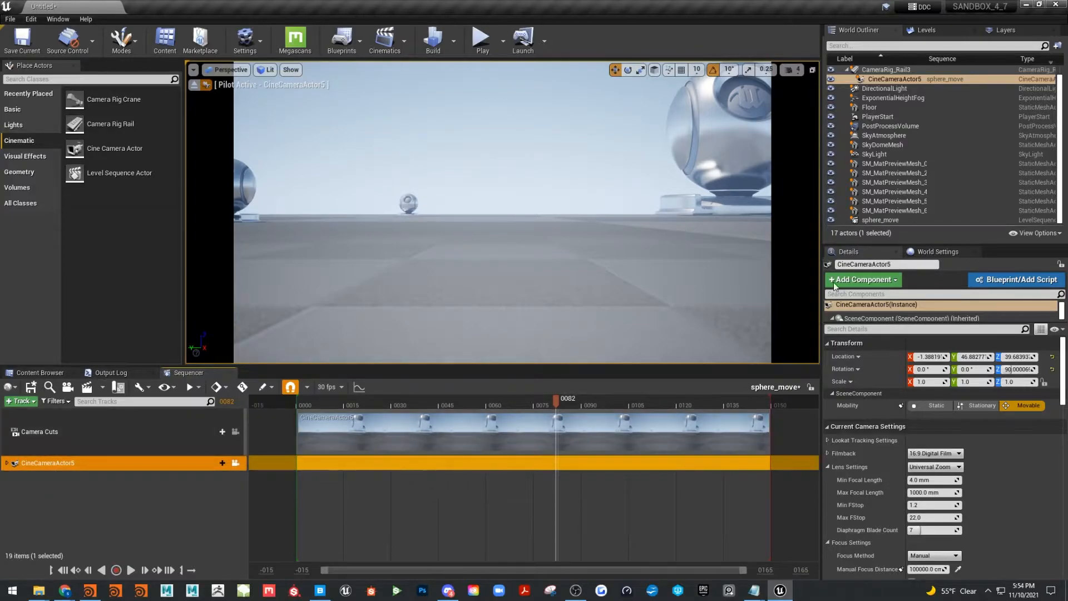
pyautogui.moveTo(887, 69); pyautogui.dragTo(82, 486)
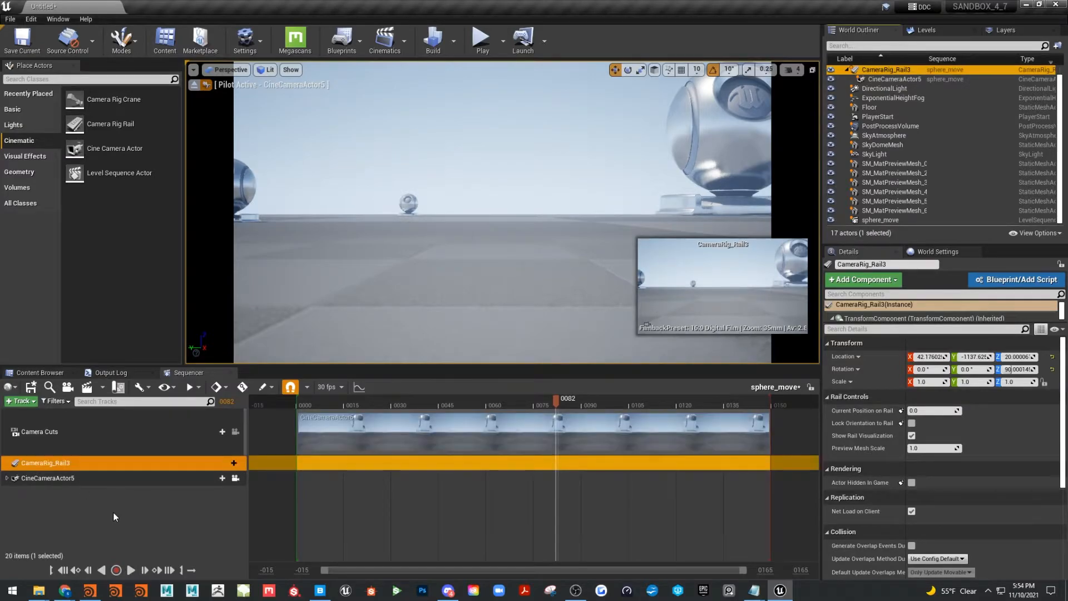
pyautogui.moveTo(70, 466); pyautogui.dragTo(41, 479)
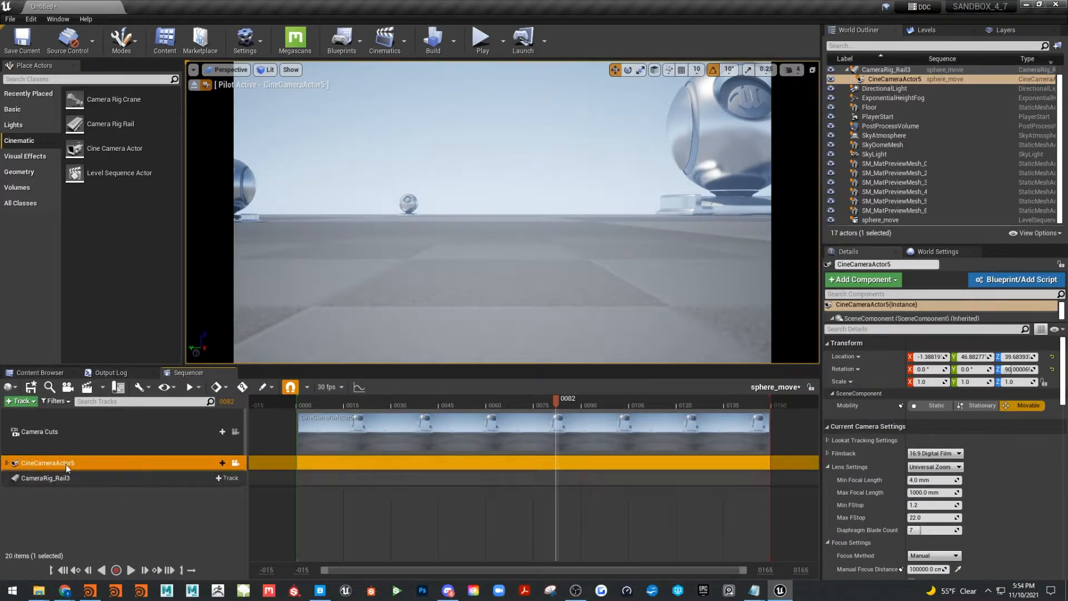
pyautogui.click(81, 499)
pyautogui.click(85, 463)
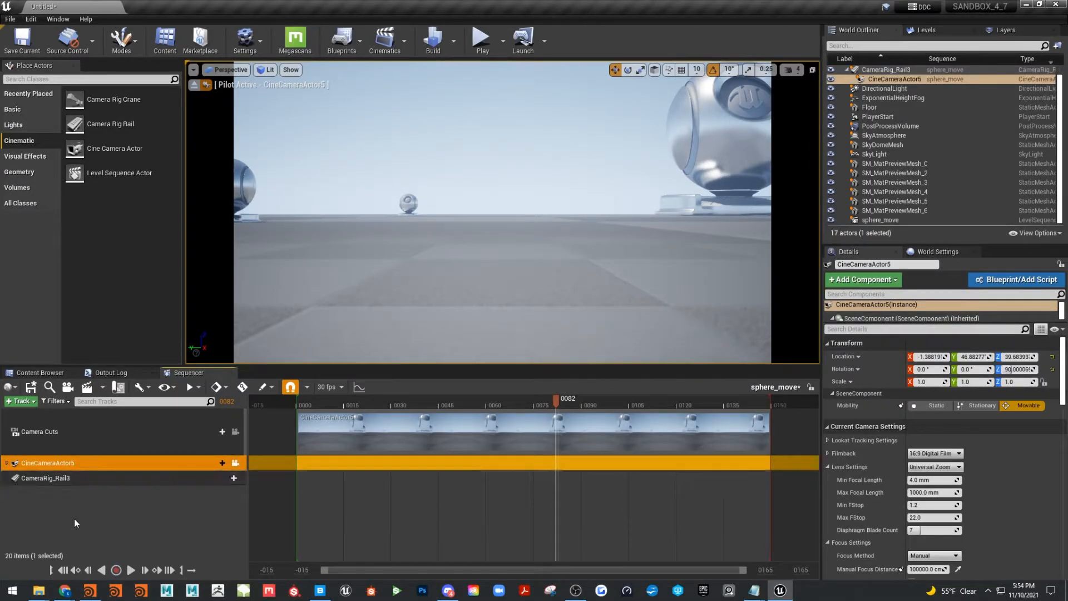
# - Add a Current Position on Rail track to CameraRig_Rail3, try a position of about 0.66 and undo it
pyautogui.click(85, 481)
pyautogui.click(223, 478)
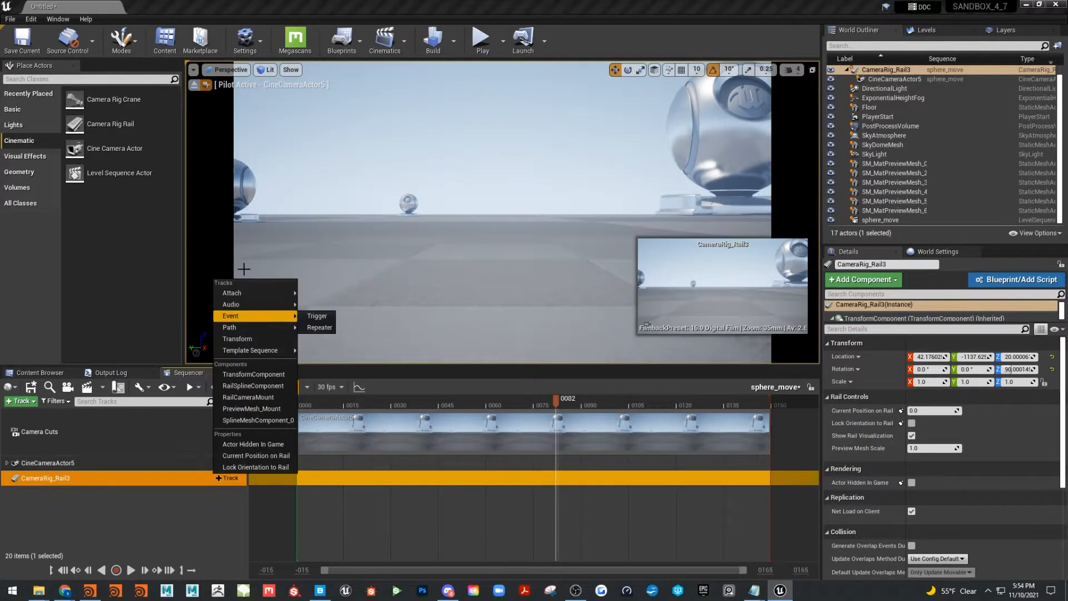
pyautogui.click(258, 457)
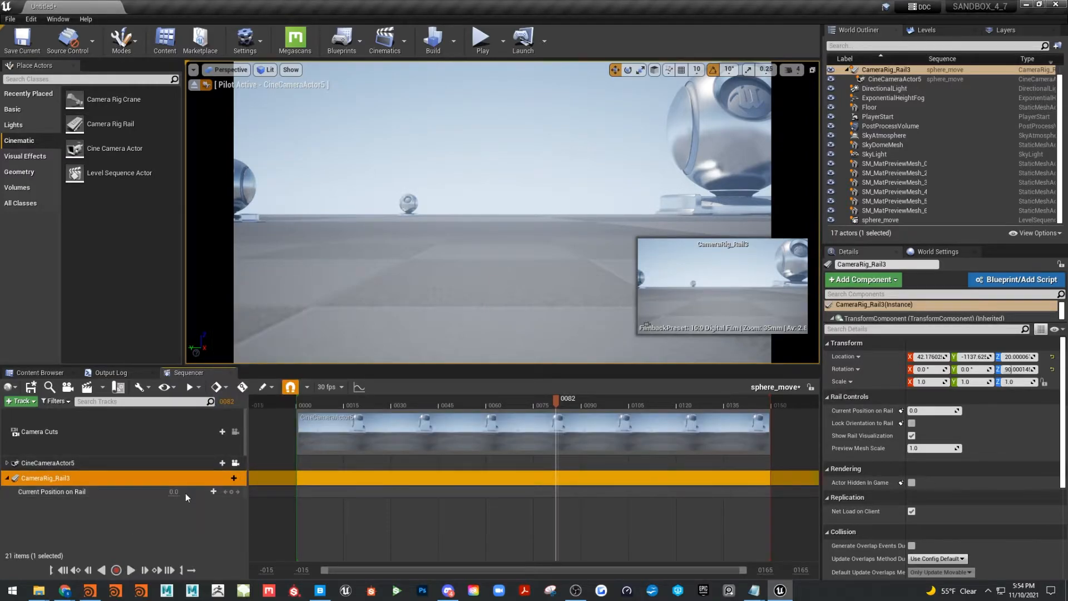
pyautogui.moveTo(182, 491)
pyautogui.mouseDown()
pyautogui.moveTo(195, 491)
pyautogui.moveTo(183, 491)
pyautogui.mouseUp()
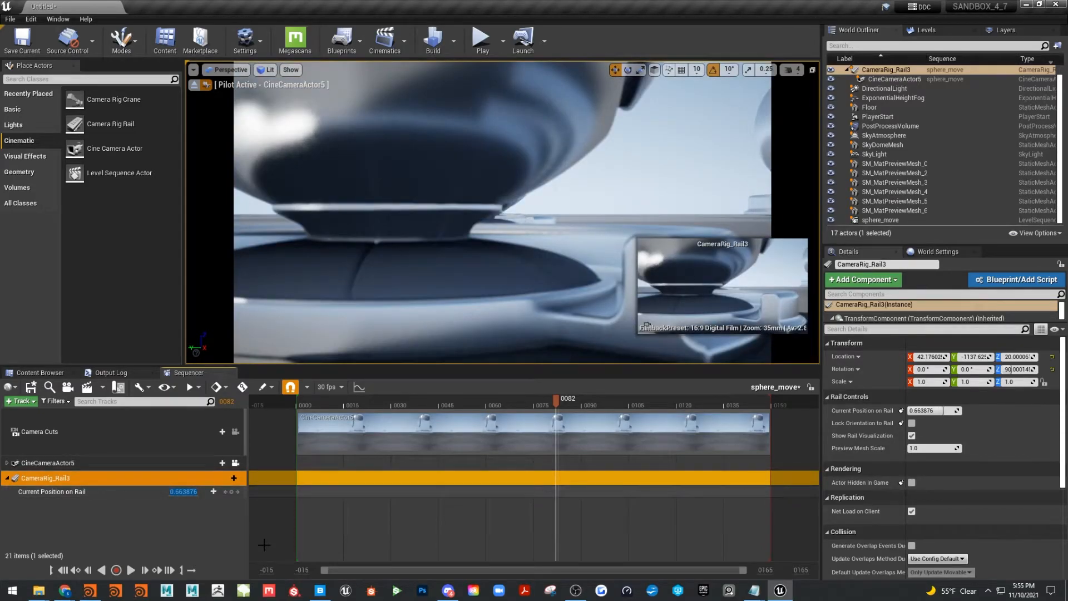
pyautogui.hotkey('ctrl', 'z')
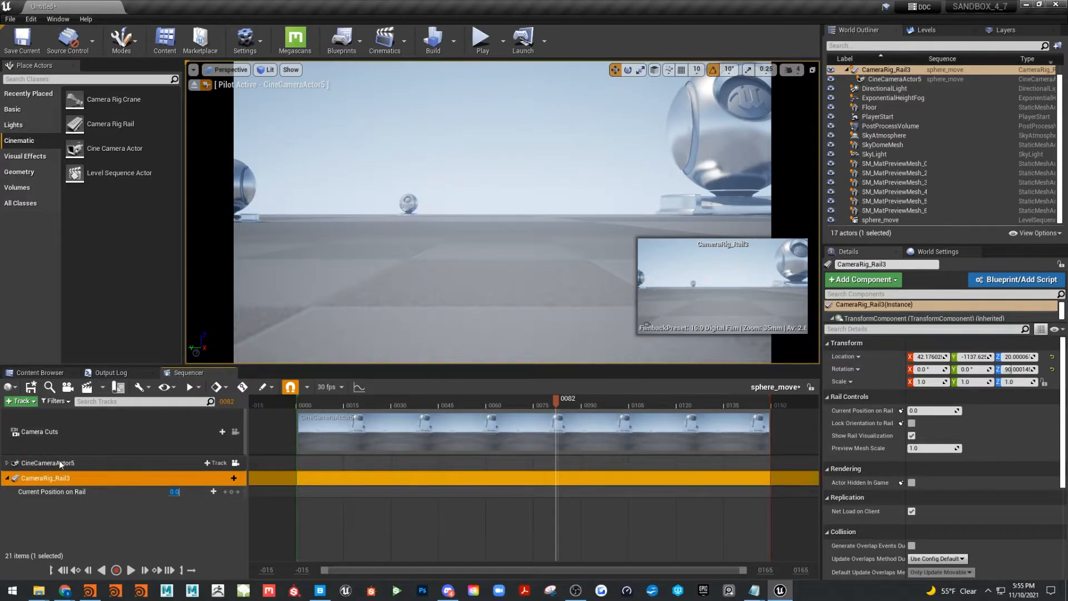
# - Set the cine camera's Manual Focus Distance to about 46.94 and key it at frame 0
pyautogui.click(7, 463)
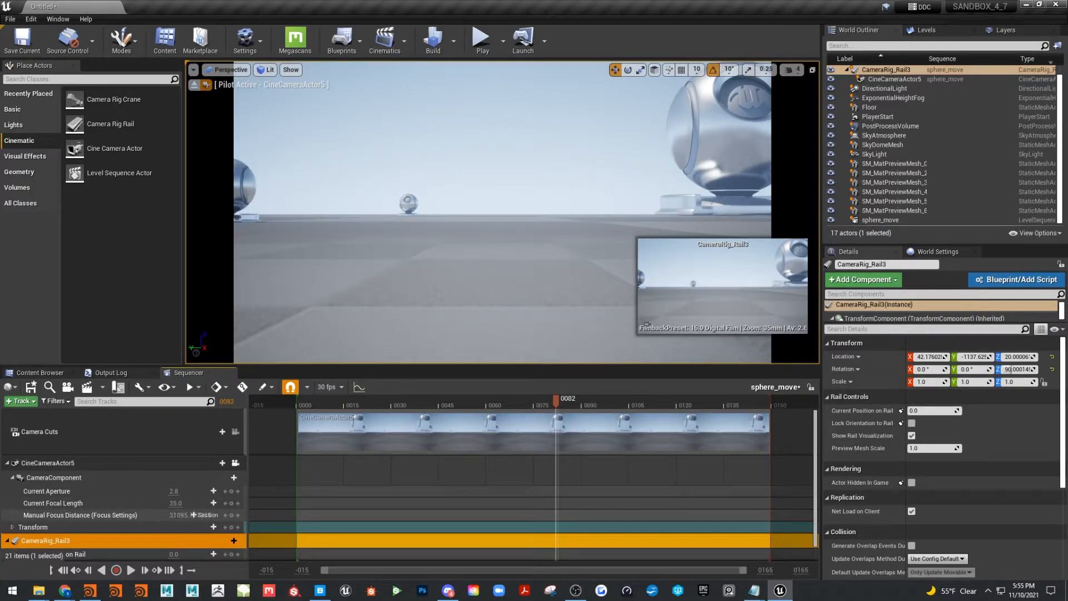
pyautogui.moveTo(183, 515); pyautogui.dragTo(136, 515)
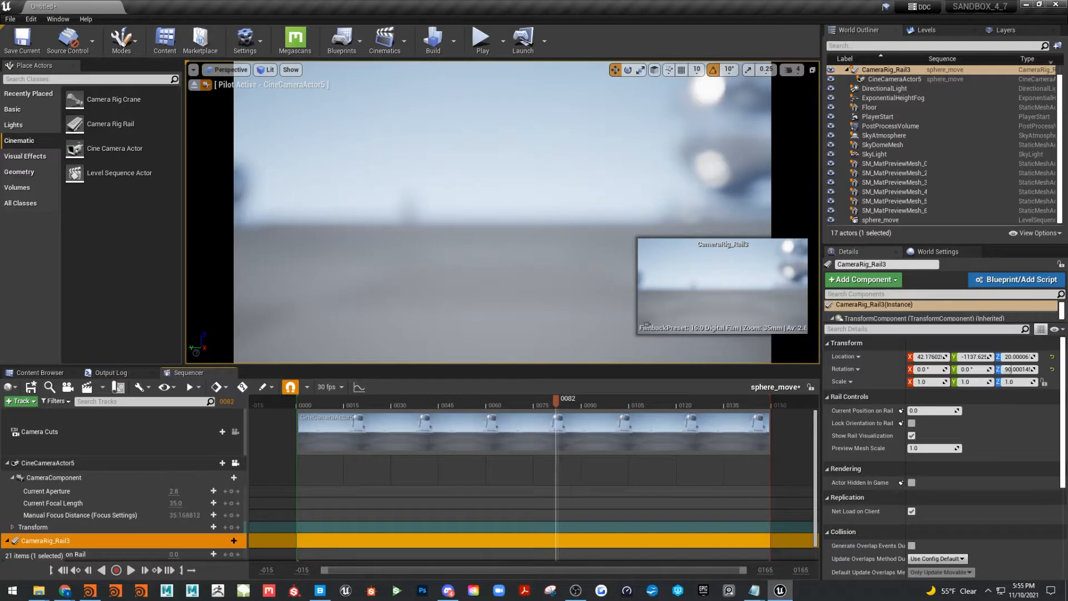
pyautogui.moveTo(178, 515); pyautogui.dragTo(189, 515)
pyautogui.click(232, 515)
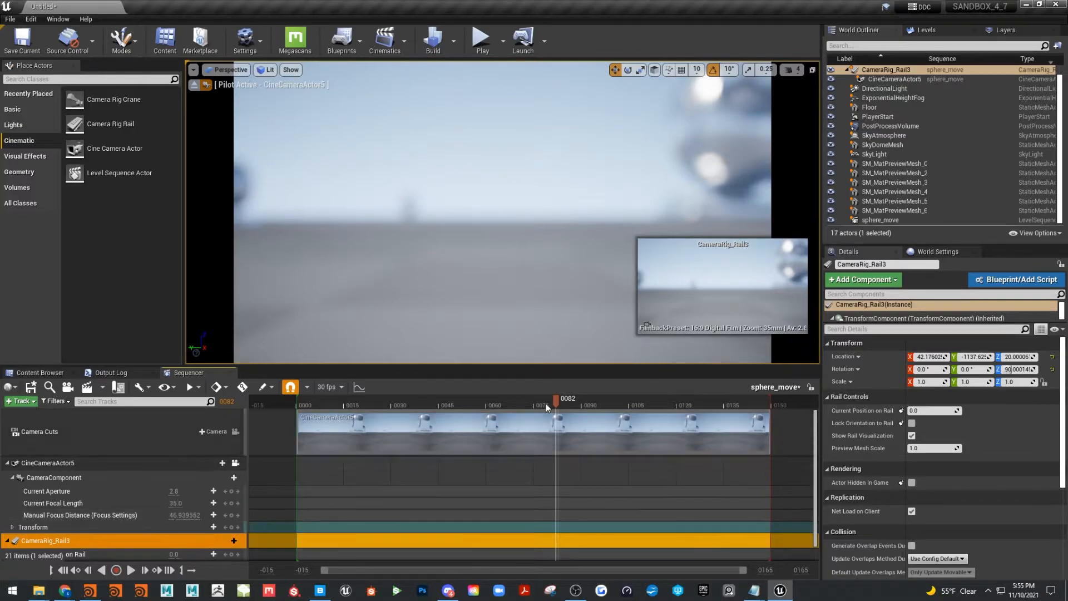
pyautogui.moveTo(556, 397); pyautogui.dragTo(298, 399)
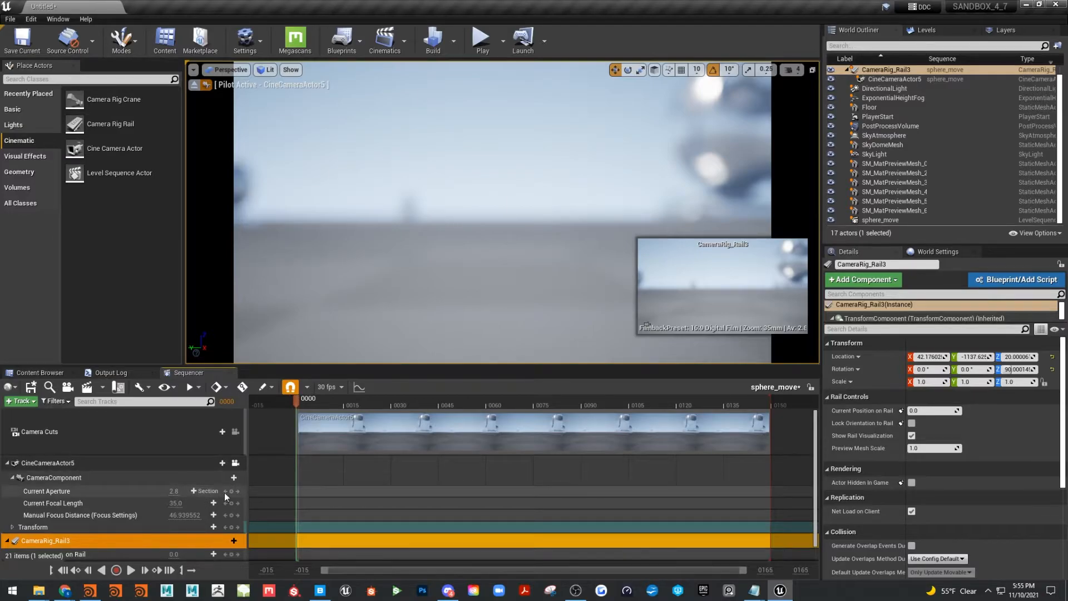
pyautogui.click(231, 515)
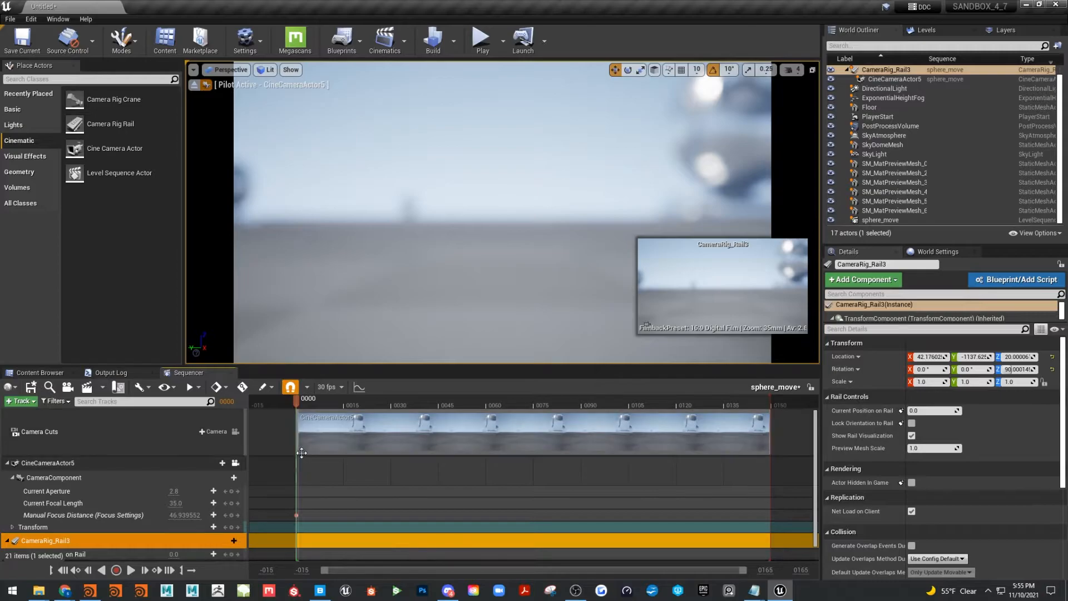
# - Key a Manual Focus Distance of several thousand at frame 30 and scrub back to frame 10 to check the focus change
pyautogui.moveTo(295, 403); pyautogui.dragTo(392, 409)
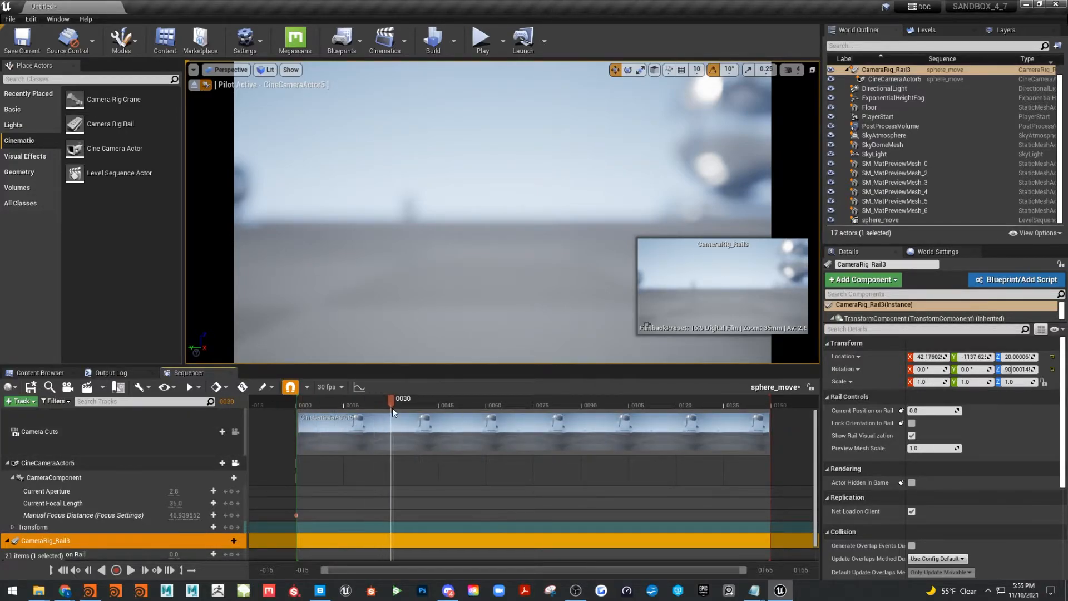
pyautogui.moveTo(184, 515); pyautogui.dragTo(239, 515)
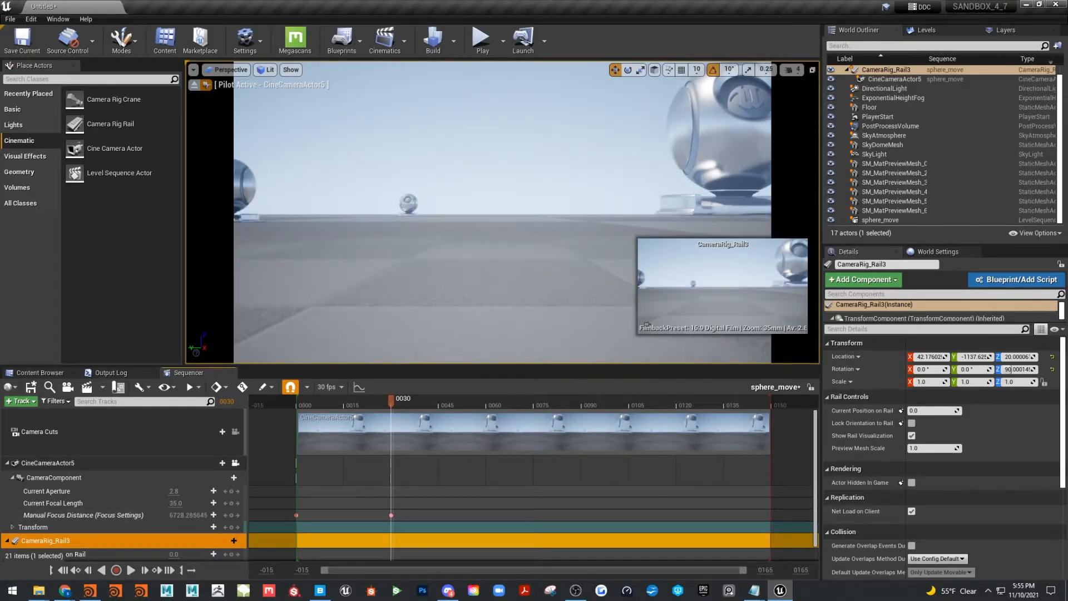
pyautogui.moveTo(391, 400); pyautogui.dragTo(328, 406)
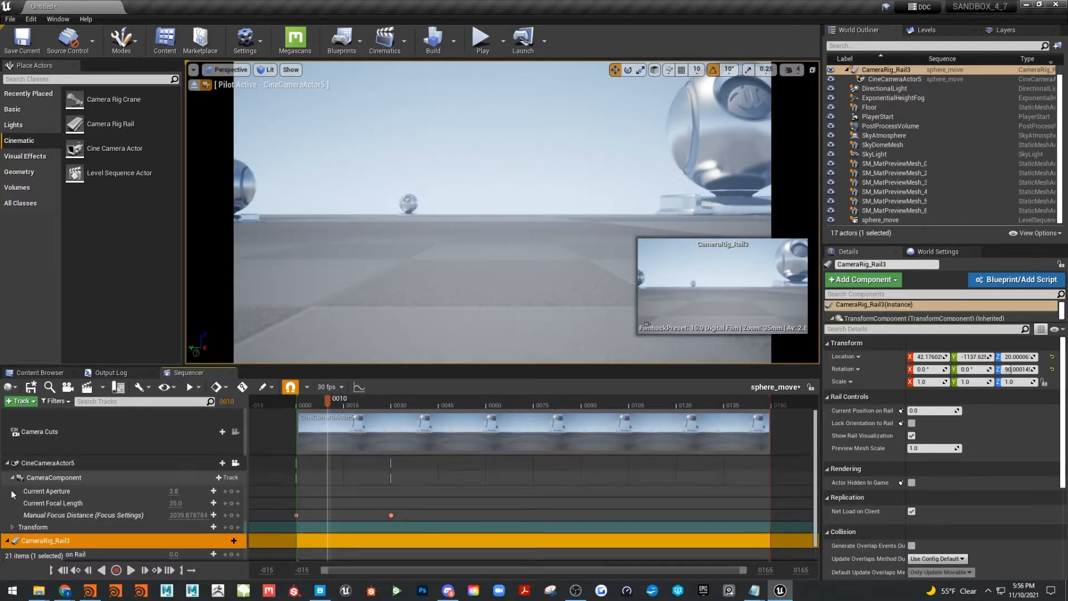
# - Key CameraRig_Rail3's Current Position on Rail at 0.0 on frame 0 and about 1.02 on frame 150, and play the sequence
pyautogui.click(8, 463)
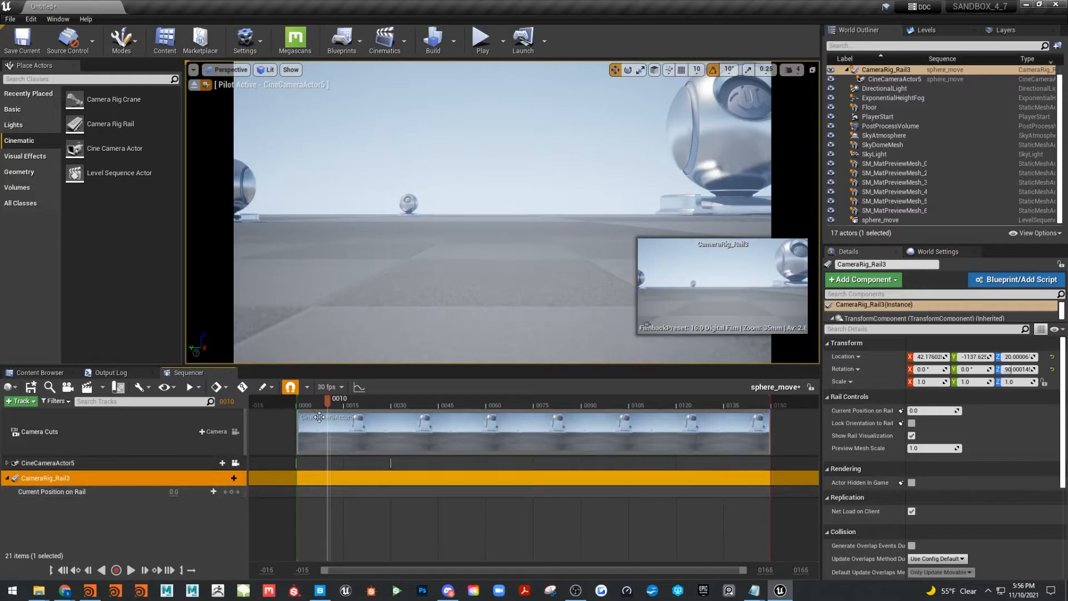
pyautogui.moveTo(327, 399); pyautogui.dragTo(298, 405)
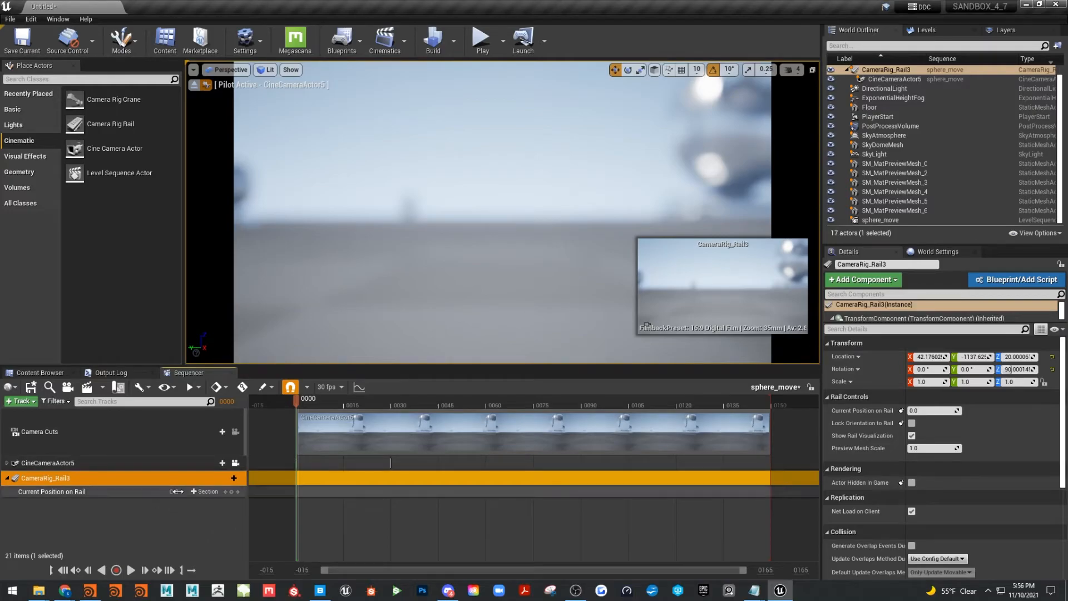
pyautogui.click(231, 492)
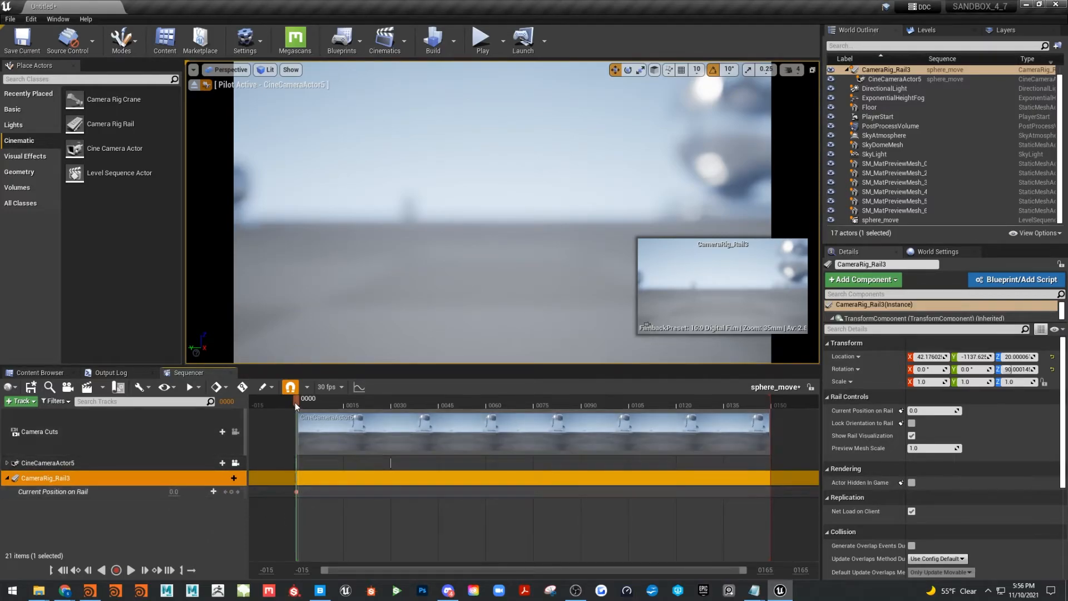
pyautogui.moveTo(537, 406); pyautogui.dragTo(773, 439)
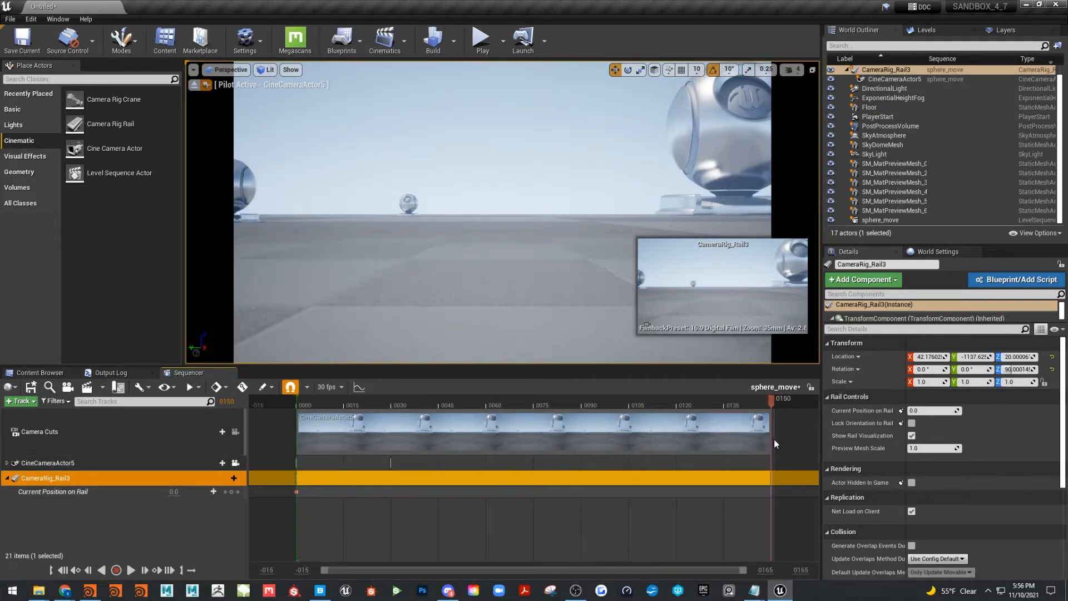
pyautogui.moveTo(174, 491); pyautogui.dragTo(200, 492)
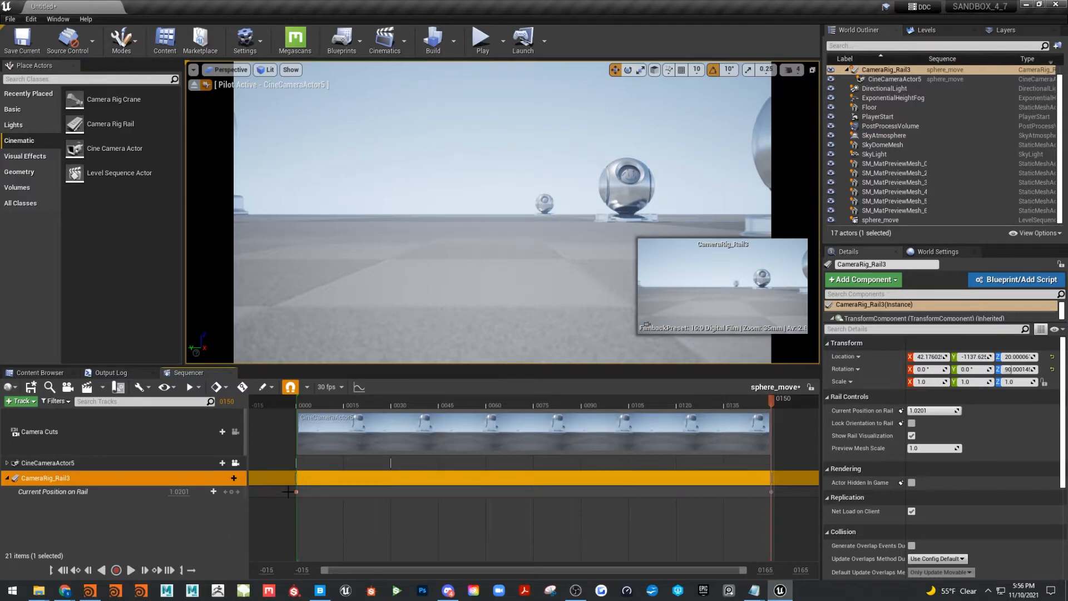
pyautogui.moveTo(772, 401); pyautogui.dragTo(300, 420)
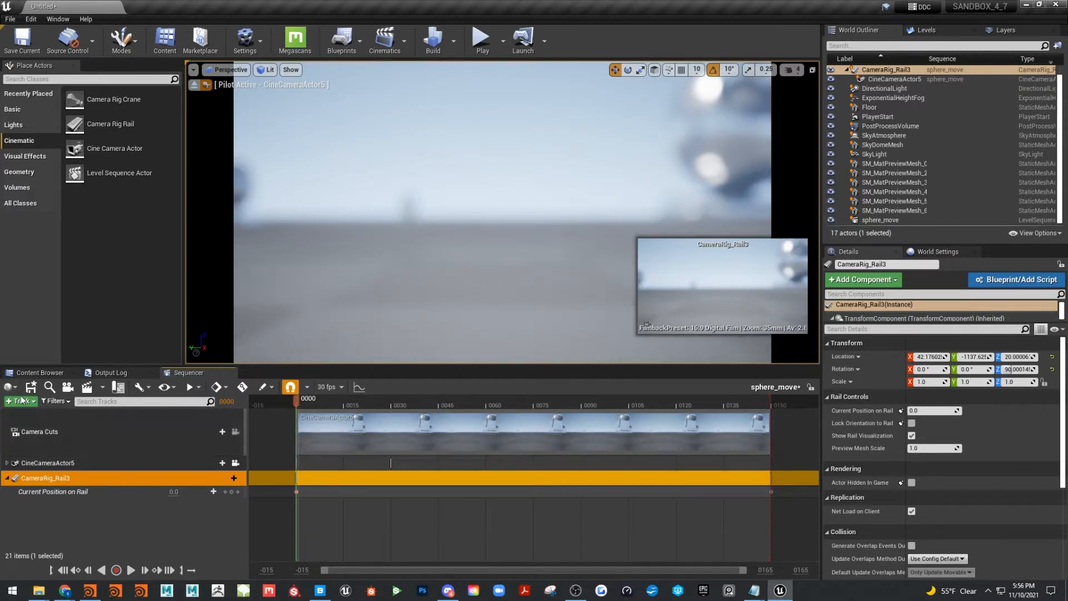
pyautogui.click(128, 569)
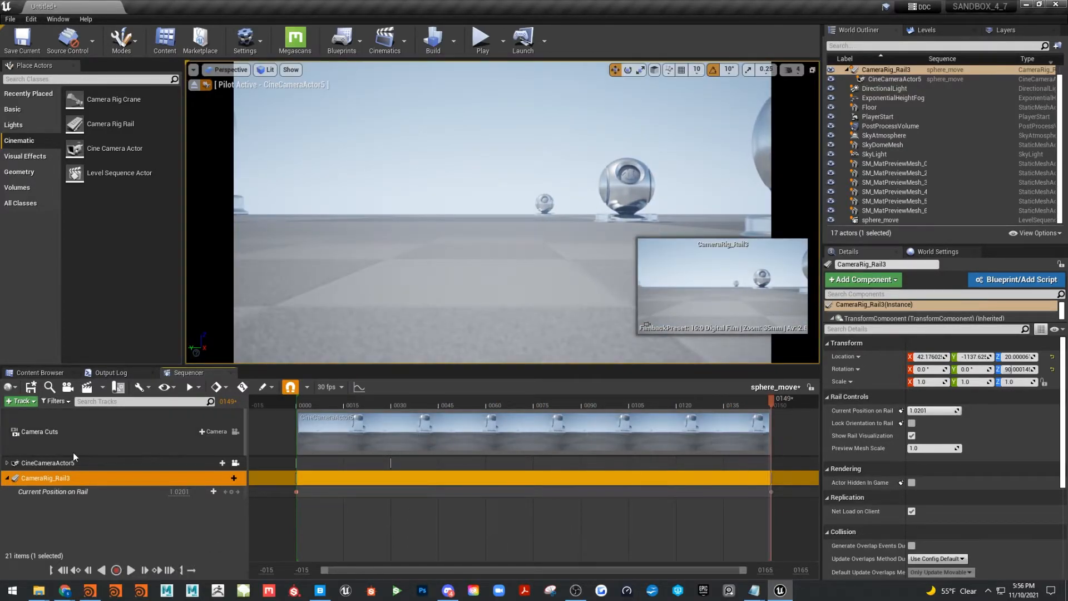
# - Move CineCameraActor5's second Manual Focus Distance key to frame 77 and check the focus between frame 0 and that key
pyautogui.click(6, 463)
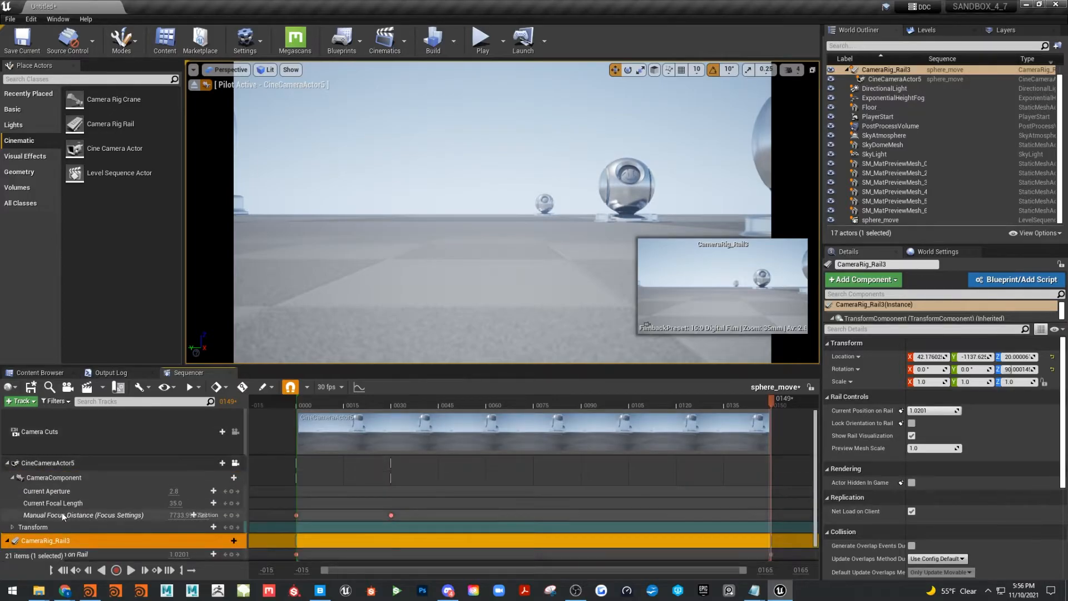
pyautogui.click(124, 516)
pyautogui.moveTo(391, 515); pyautogui.dragTo(542, 516)
pyautogui.moveTo(545, 404); pyautogui.dragTo(297, 410)
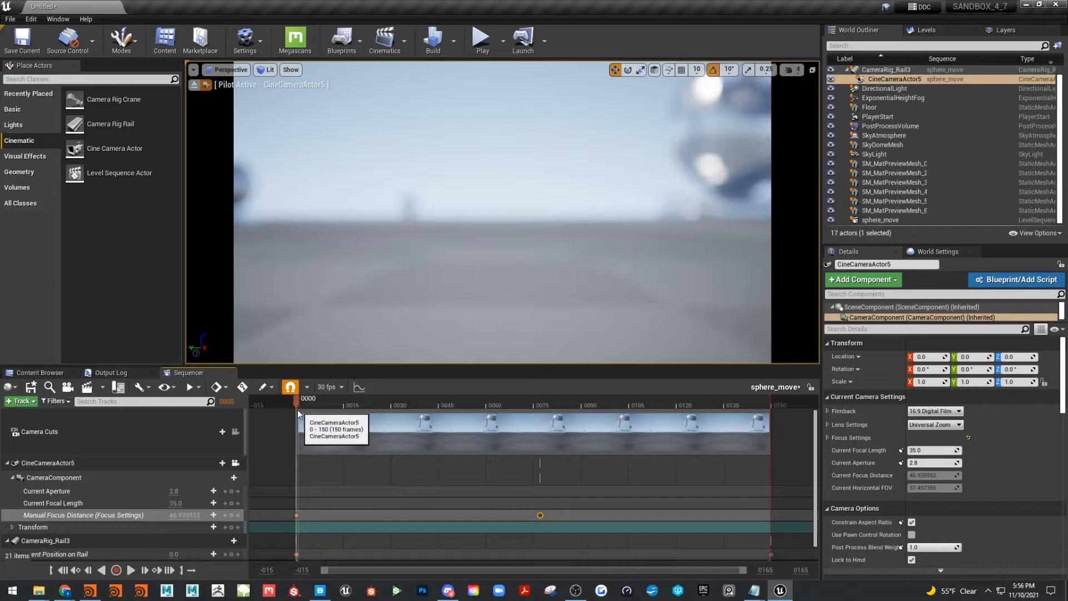
pyautogui.middleClick(543, 514)
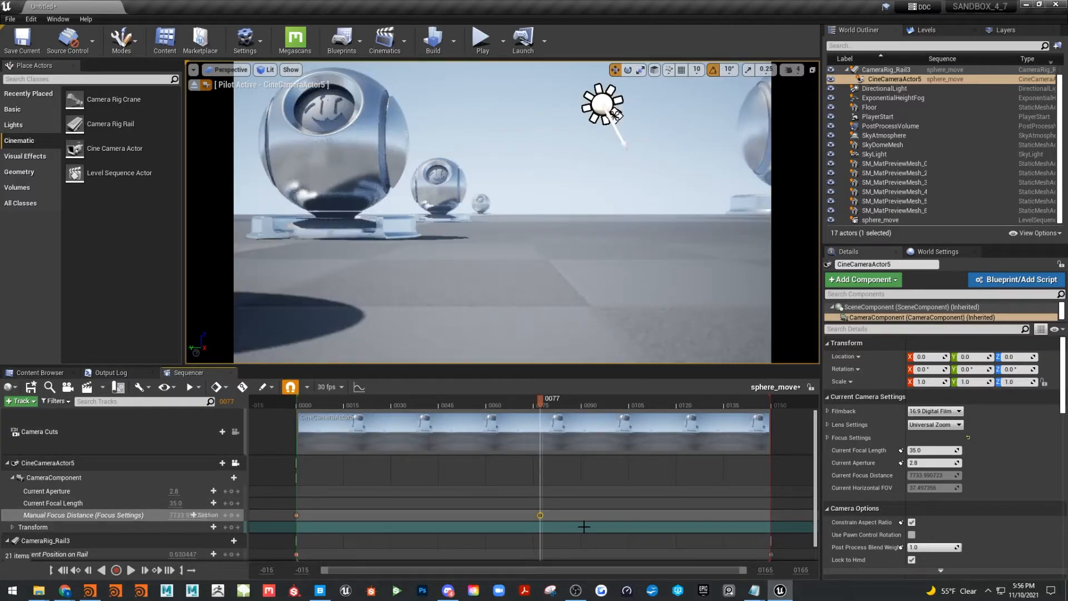
# - Remove the second focus key, key a Manual Focus Distance of about 689 at frame 73, and scrub back to check the focus
pyautogui.hotkey('ctrl', 'z')
pyautogui.moveTo(540, 399)
pyautogui.mouseDown()
pyautogui.moveTo(370, 398)
pyautogui.moveTo(552, 399)
pyautogui.moveTo(299, 385)
pyautogui.moveTo(529, 399)
pyautogui.mouseUp()
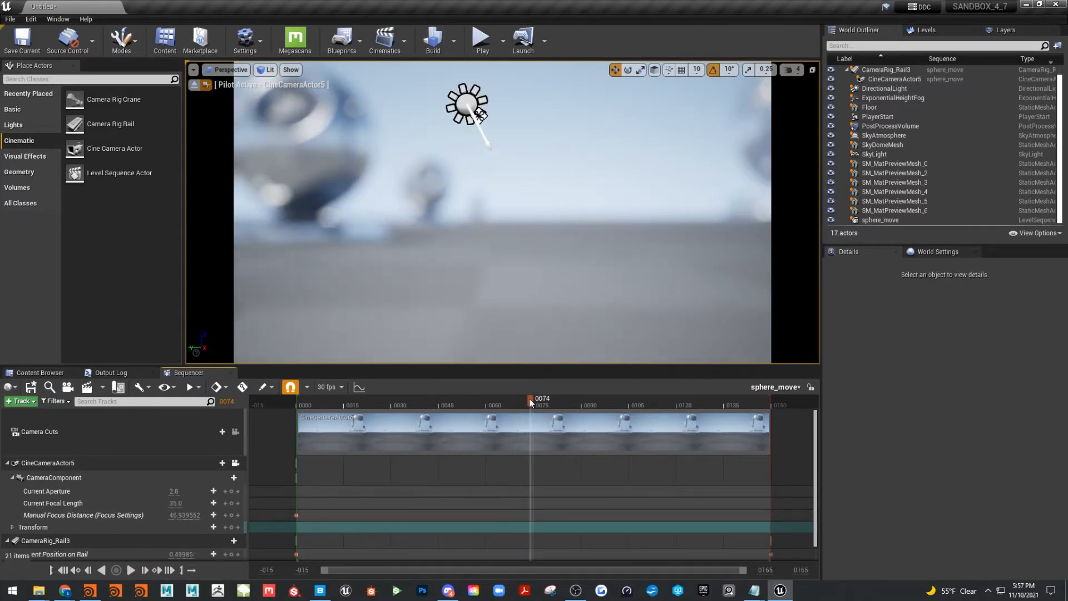
pyautogui.moveTo(192, 514); pyautogui.dragTo(225, 515)
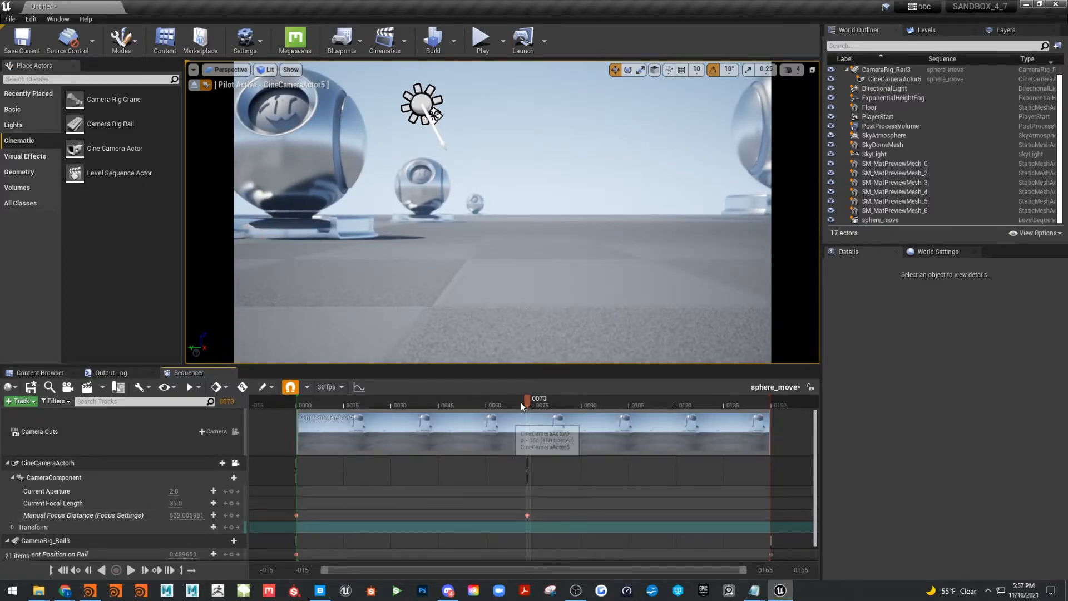
pyautogui.moveTo(520, 399)
pyautogui.mouseDown()
pyautogui.moveTo(303, 405)
pyautogui.moveTo(533, 415)
pyautogui.mouseUp()
pyautogui.moveTo(448, 415); pyautogui.dragTo(334, 413)
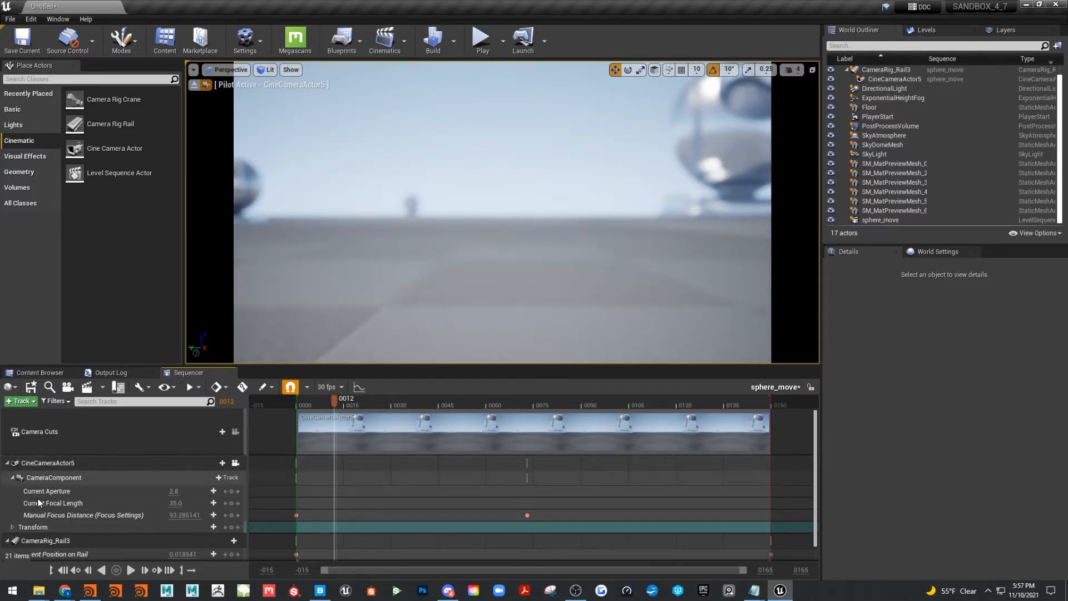
# - Expand CineCameraActor5's Transform track and key its Rotation at frame 0
pyautogui.click(22, 527)
pyautogui.click(12, 527)
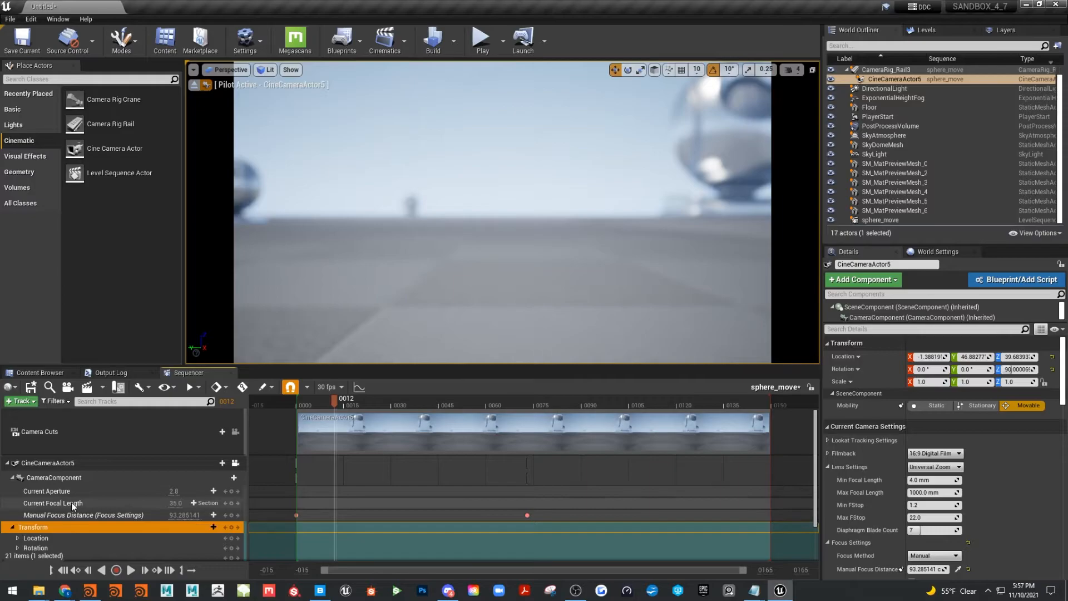
pyautogui.scroll(-3, 72, 507)
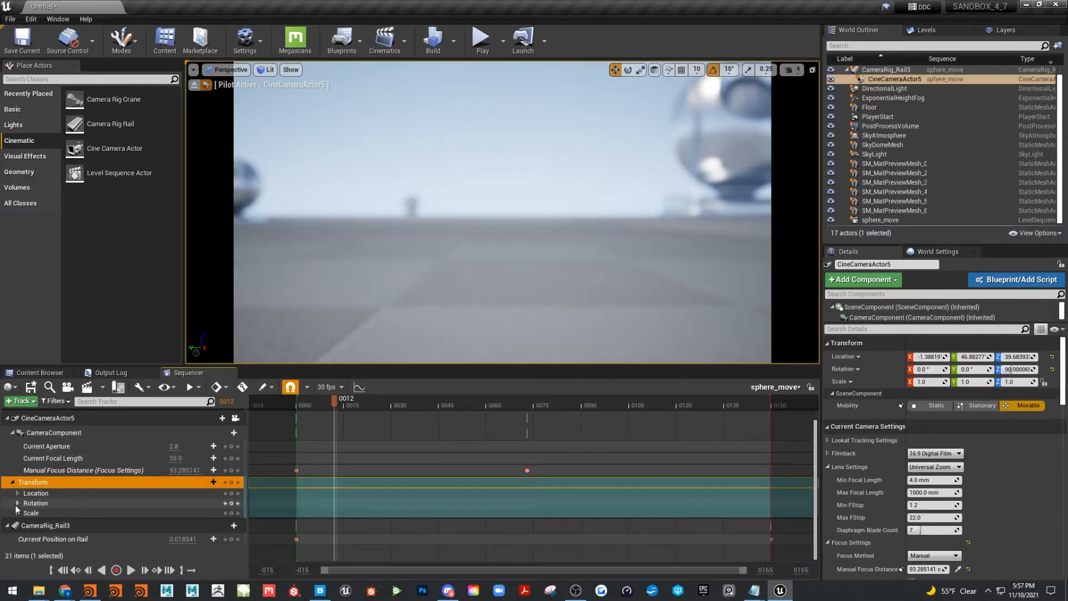
pyautogui.moveTo(332, 402); pyautogui.dragTo(299, 408)
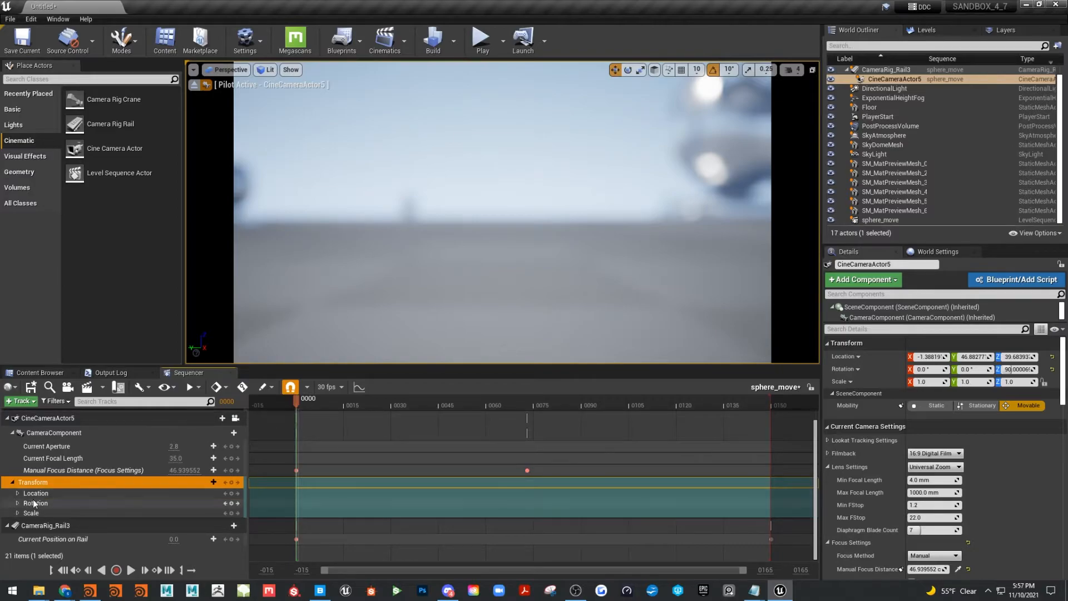
pyautogui.click(226, 504)
pyautogui.click(17, 503)
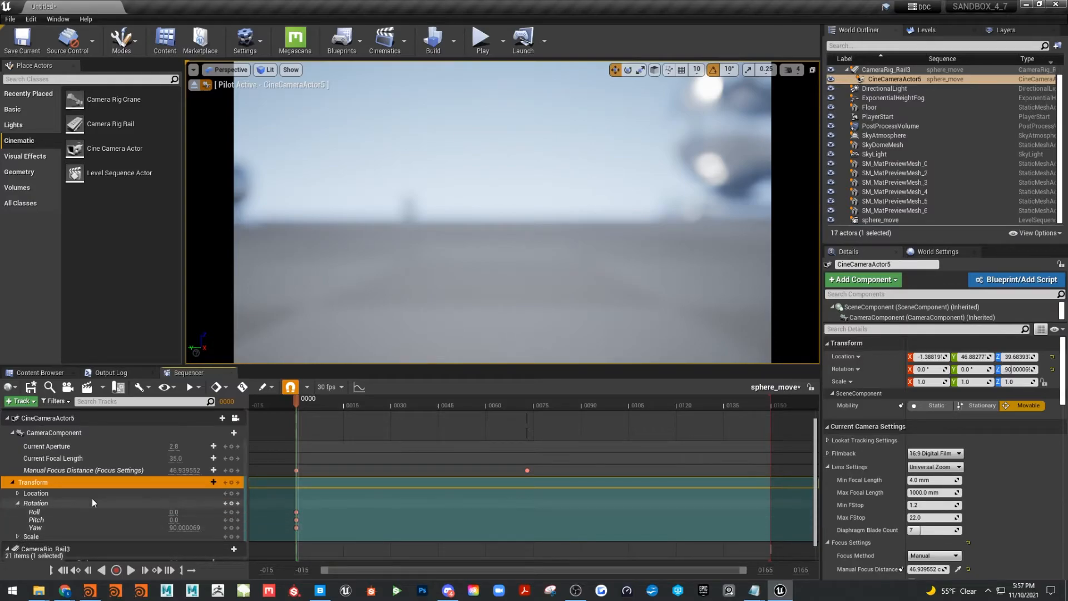
pyautogui.click(18, 493)
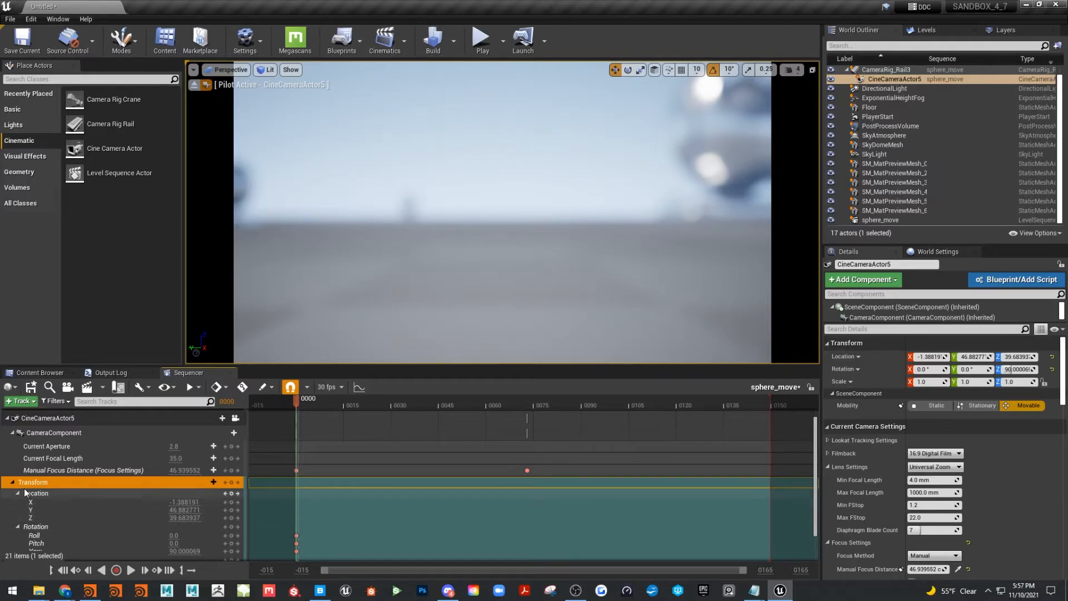
pyautogui.click(18, 492)
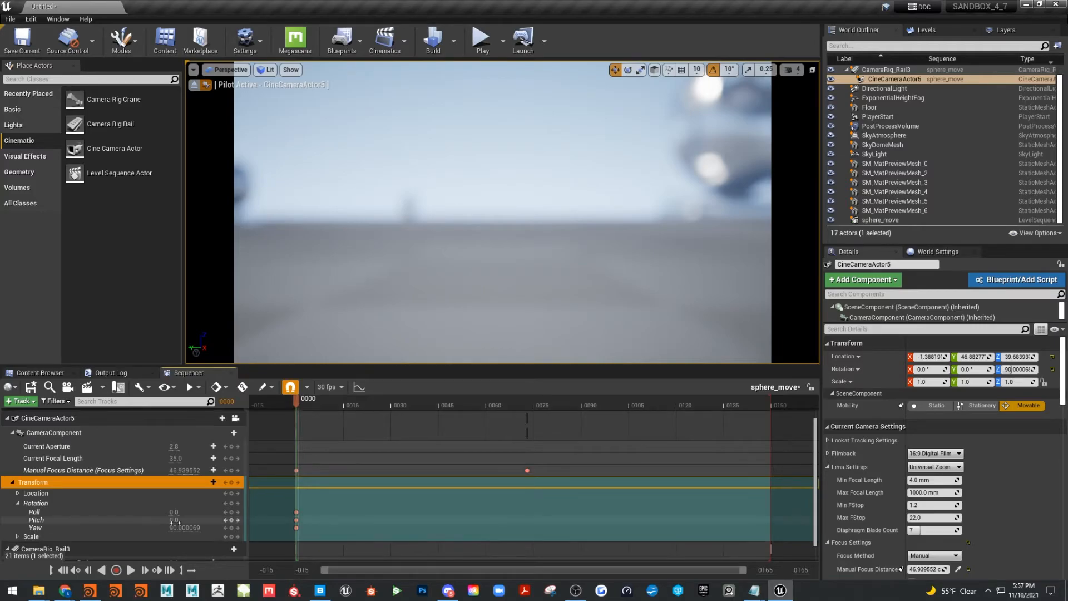
# - Try out the camera's rotation values at frame 0, undo the unwanted changes and set Yaw to about 105.85
pyautogui.moveTo(174, 512); pyautogui.dragTo(190, 528)
pyautogui.hotkey('ctrl', 'z')
pyautogui.hotkey('ctrl', 'z')
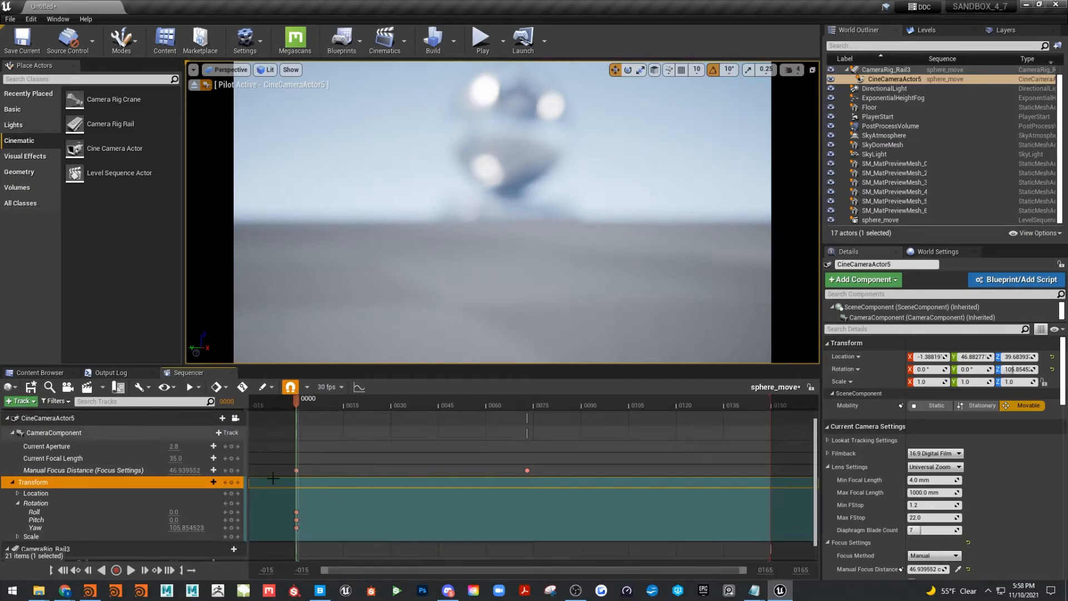
# - Key a lower camera Yaw at frame 85 and a Yaw of about 69.11 at frame 150
pyautogui.moveTo(300, 402); pyautogui.dragTo(568, 421)
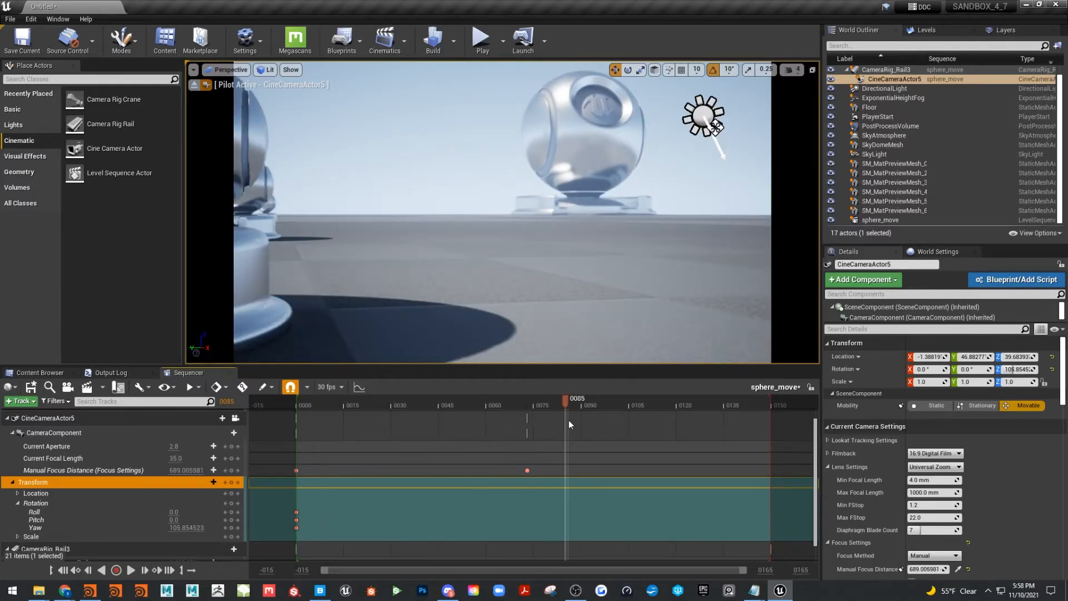
pyautogui.moveTo(178, 527); pyautogui.dragTo(136, 528)
pyautogui.moveTo(562, 399); pyautogui.dragTo(581, 399)
pyautogui.moveTo(648, 407); pyautogui.dragTo(773, 410)
pyautogui.moveTo(203, 526); pyautogui.dragTo(178, 525)
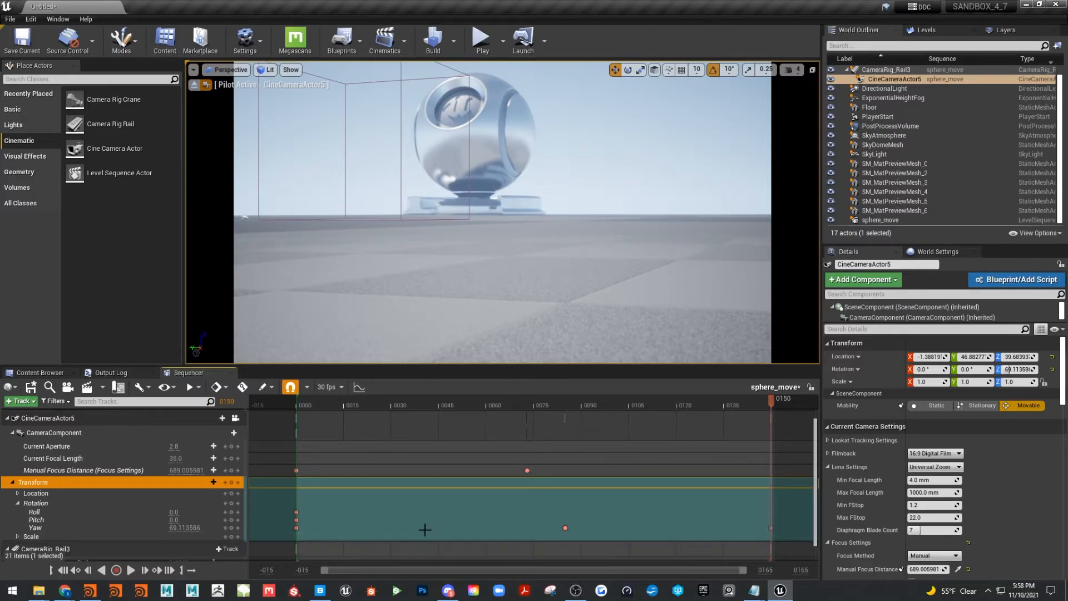
# - Play the sequence from frame 0 and scrub through it to check the camera's pan, rail move and focus
pyautogui.moveTo(771, 403); pyautogui.dragTo(297, 430)
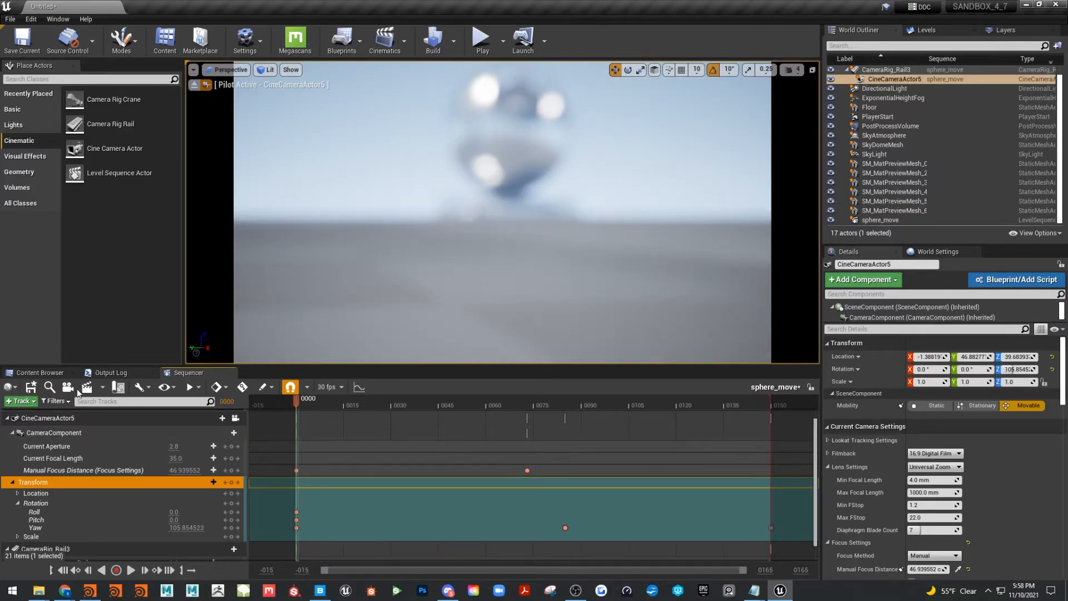
pyautogui.click(132, 570)
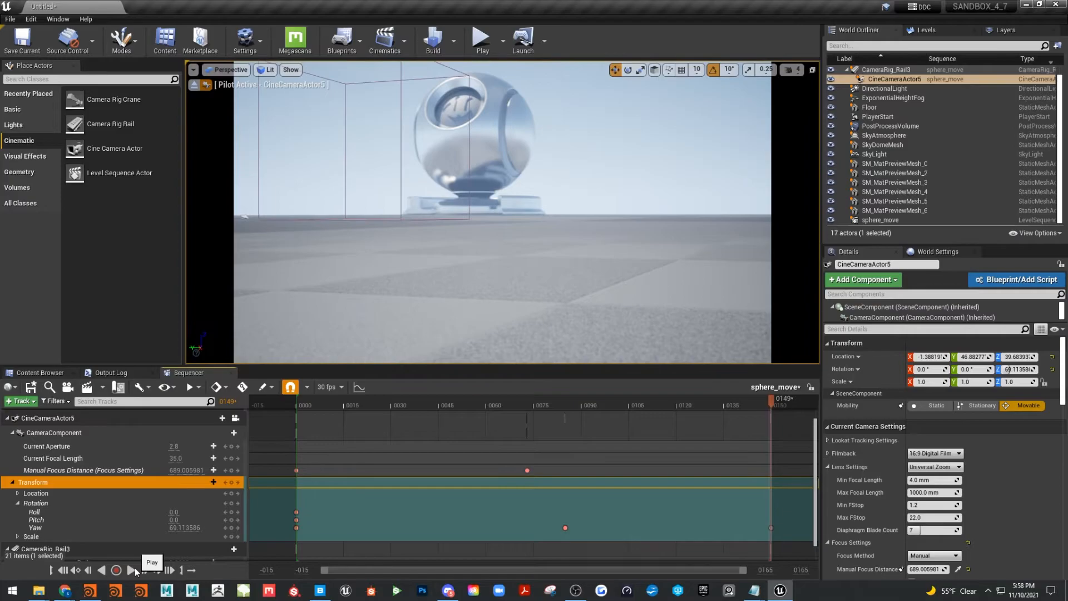
pyautogui.moveTo(773, 403); pyautogui.dragTo(505, 427)
pyautogui.moveTo(587, 429); pyautogui.dragTo(706, 443)
pyautogui.moveTo(682, 444); pyautogui.dragTo(402, 442)
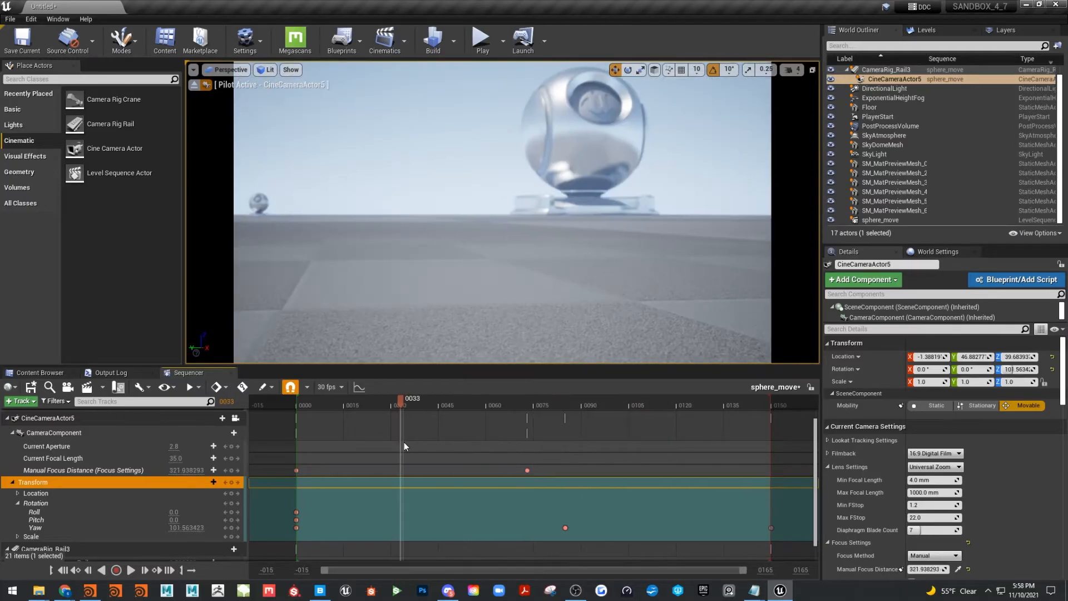
pyautogui.moveTo(401, 402); pyautogui.dragTo(625, 426)
pyautogui.moveTo(442, 436); pyautogui.dragTo(548, 435)
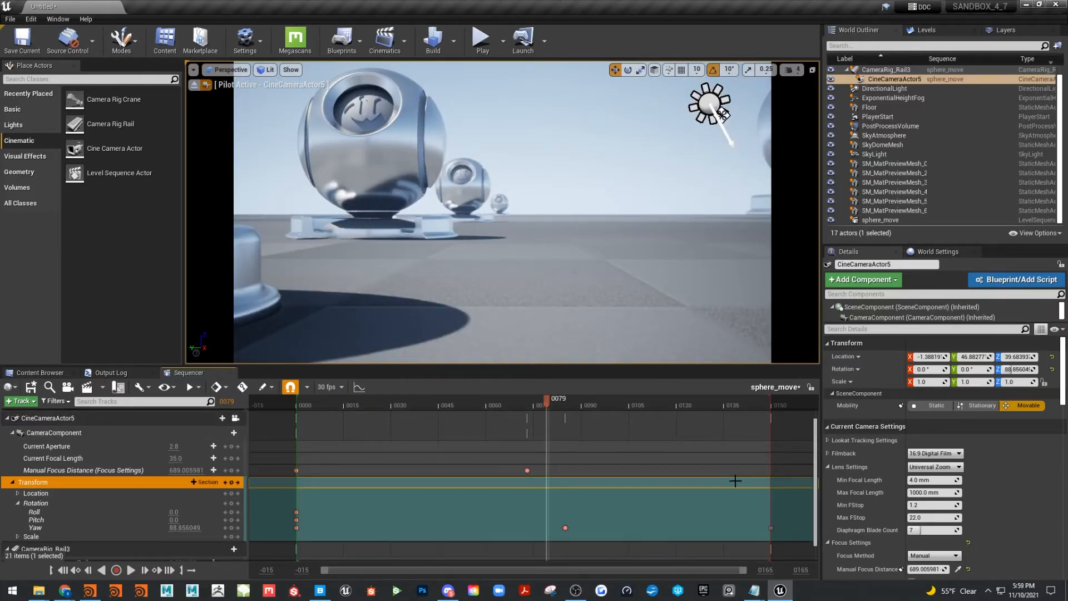
pyautogui.click(719, 479)
pyautogui.moveTo(558, 408); pyautogui.dragTo(509, 401)
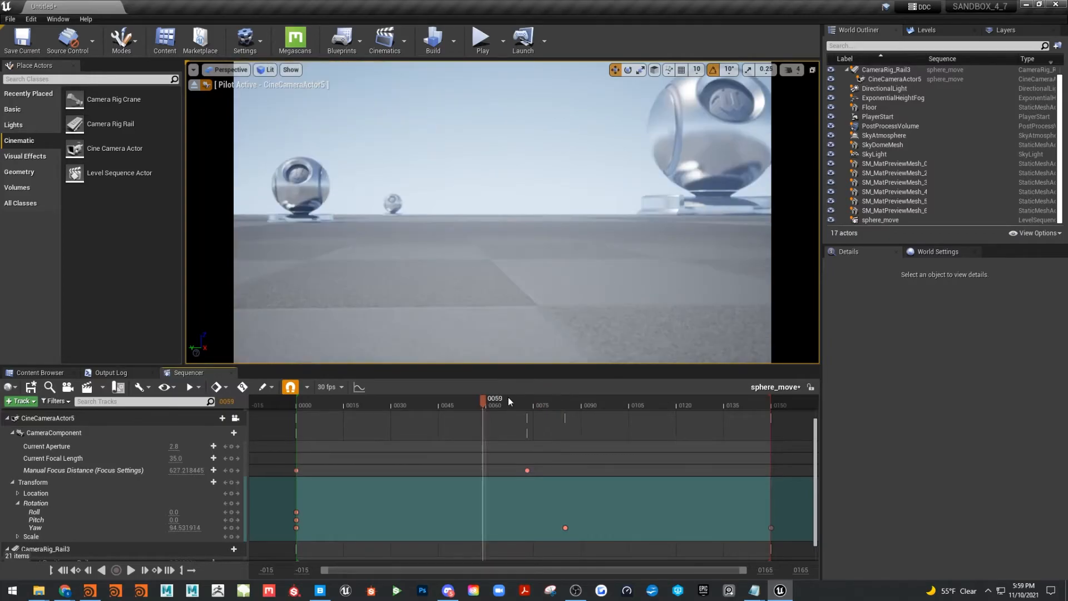
pyautogui.click(508, 396)
# - Save the sphere_move sequence and all project content, saving the level as Untitled in /Game/ThirdPersonBP/Maps
pyautogui.click(30, 387)
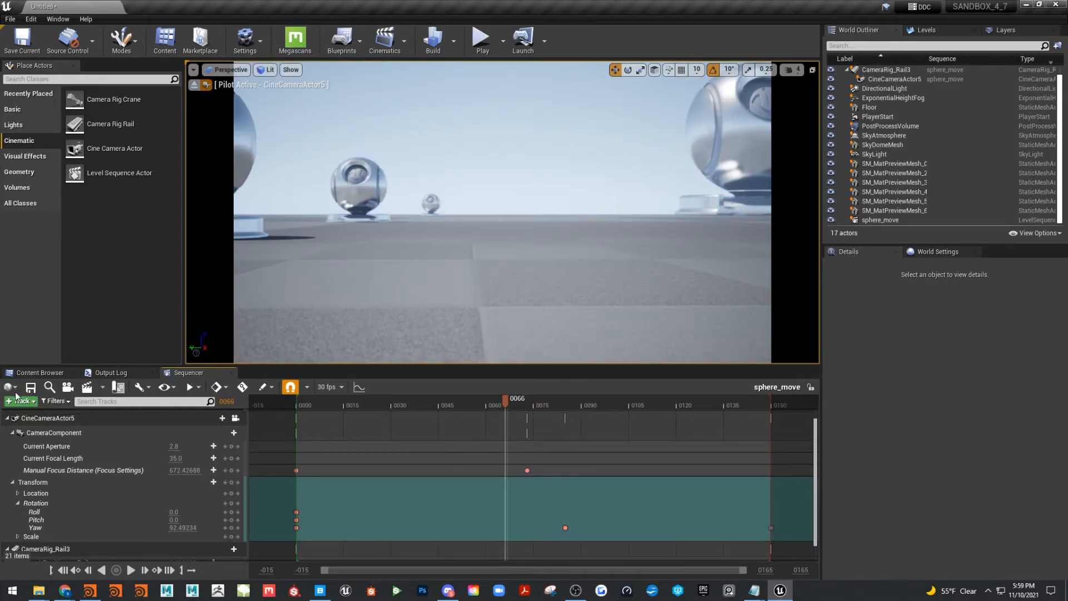
pyautogui.click(12, 20)
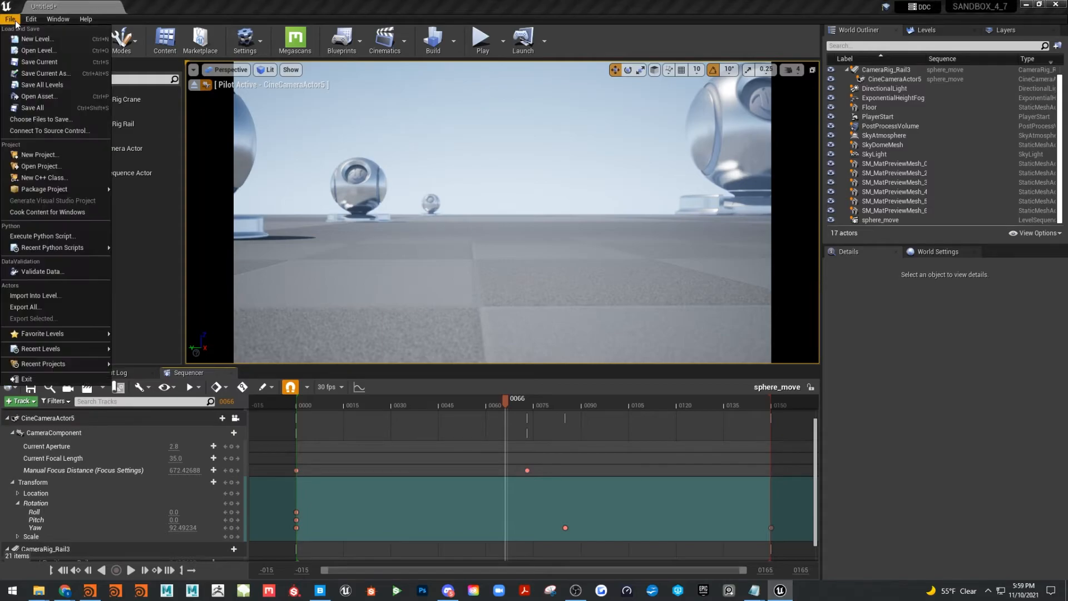
pyautogui.click(25, 107)
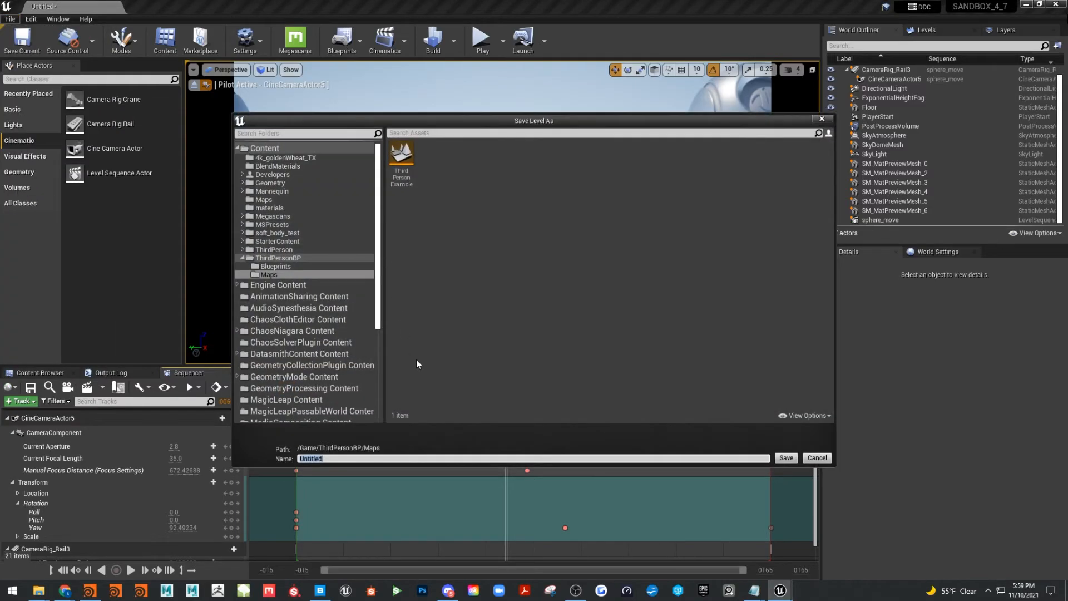
pyautogui.click(790, 461)
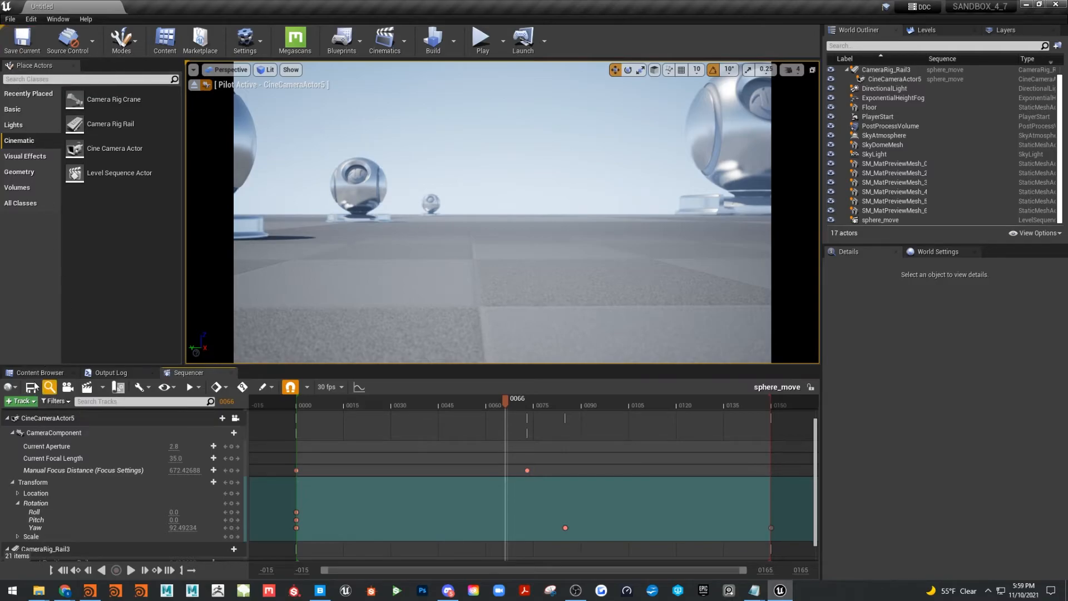
# - Select the frame 73 focus key, save the sequence again and collapse the CineCameraActor5 and CameraRig_Rail3 tracks
pyautogui.moveTo(527, 470)
pyautogui.mouseDown()
pyautogui.moveTo(623, 470)
pyautogui.moveTo(527, 470)
pyautogui.mouseUp()
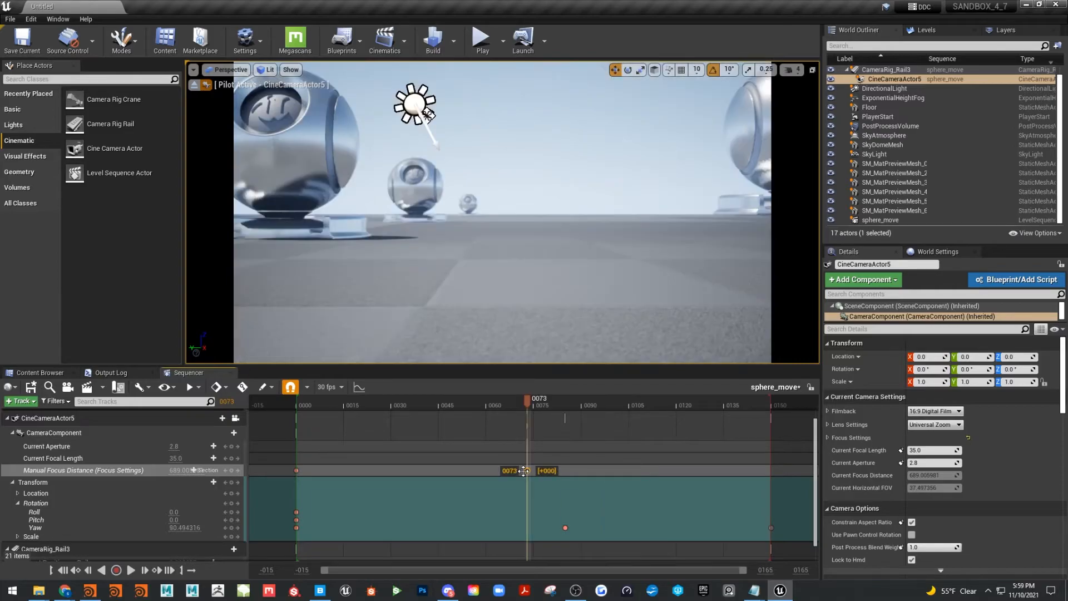
pyautogui.click(30, 387)
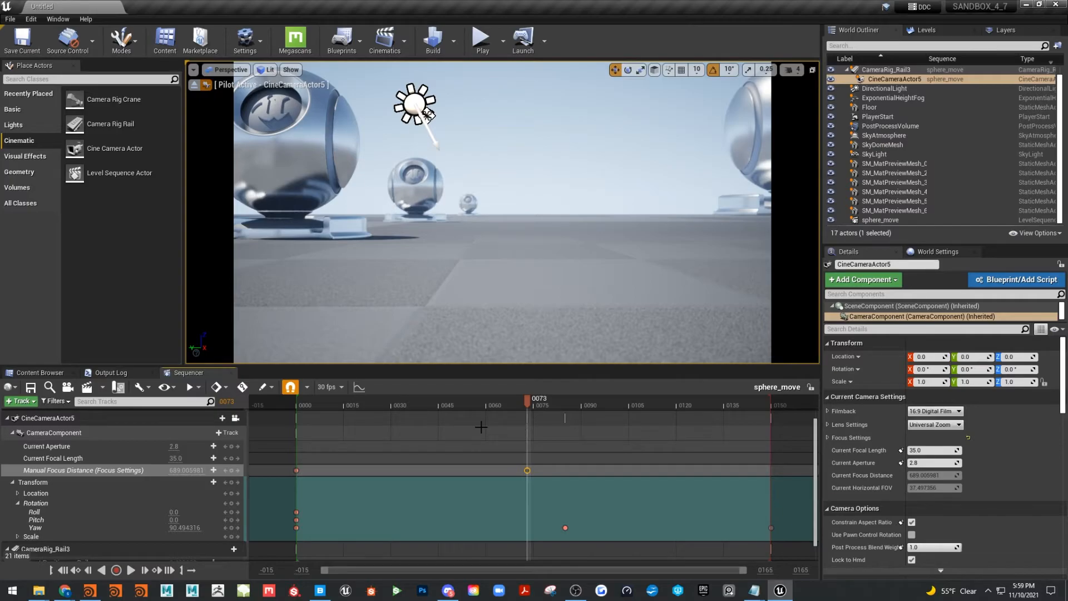
pyautogui.click(12, 438)
pyautogui.click(13, 460)
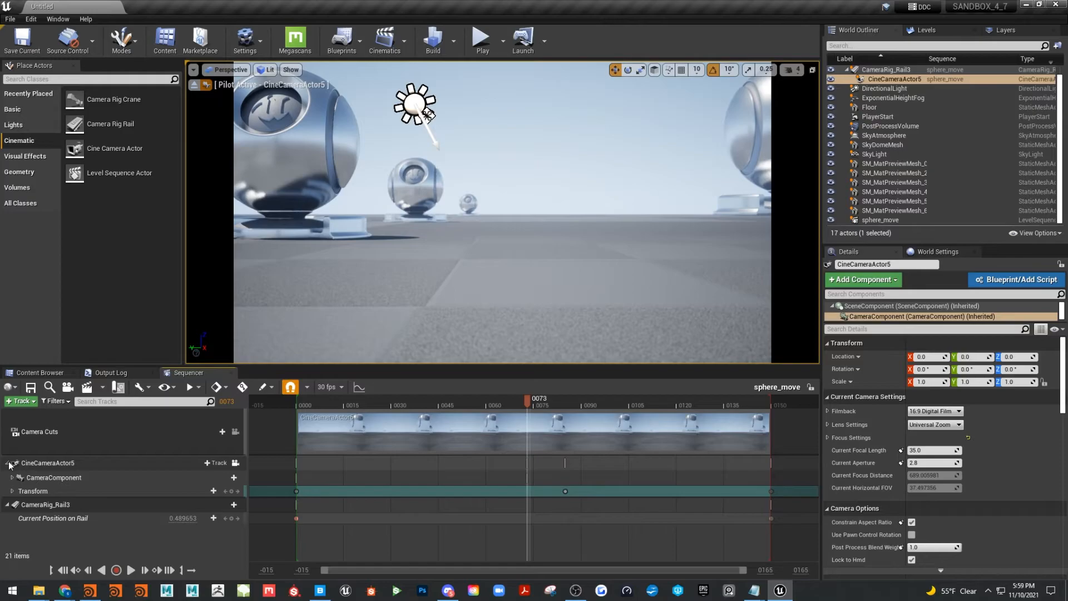
pyautogui.click(8, 463)
pyautogui.click(6, 478)
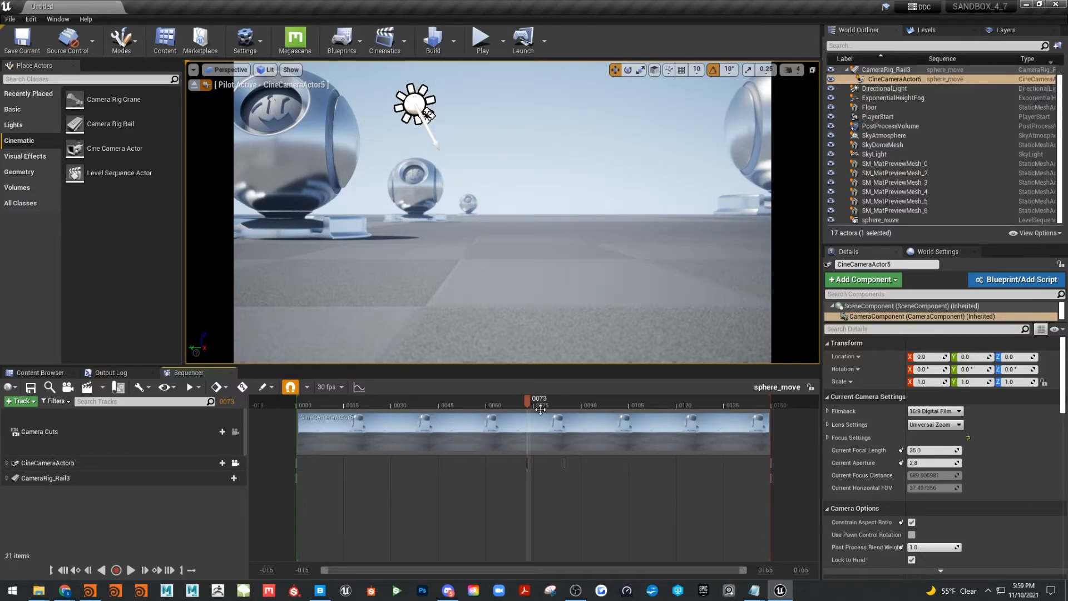
# - Scrub the sequence back to frame 46, then look over the Render Movie Settings and the available Cinematics windows
pyautogui.moveTo(558, 405); pyautogui.dragTo(442, 417)
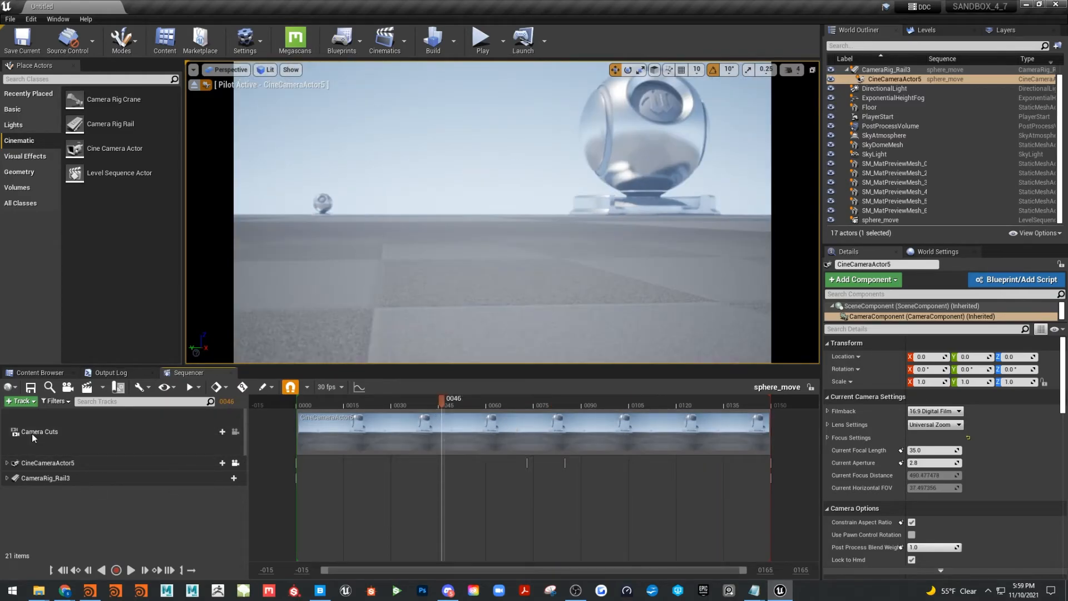
pyautogui.click(86, 388)
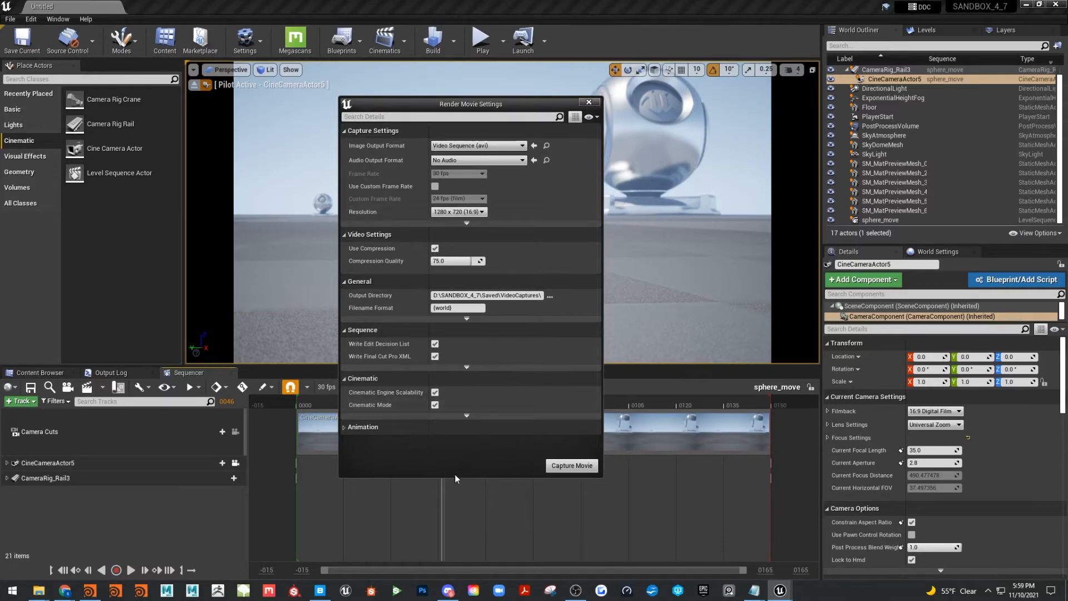
pyautogui.click(591, 104)
pyautogui.click(58, 19)
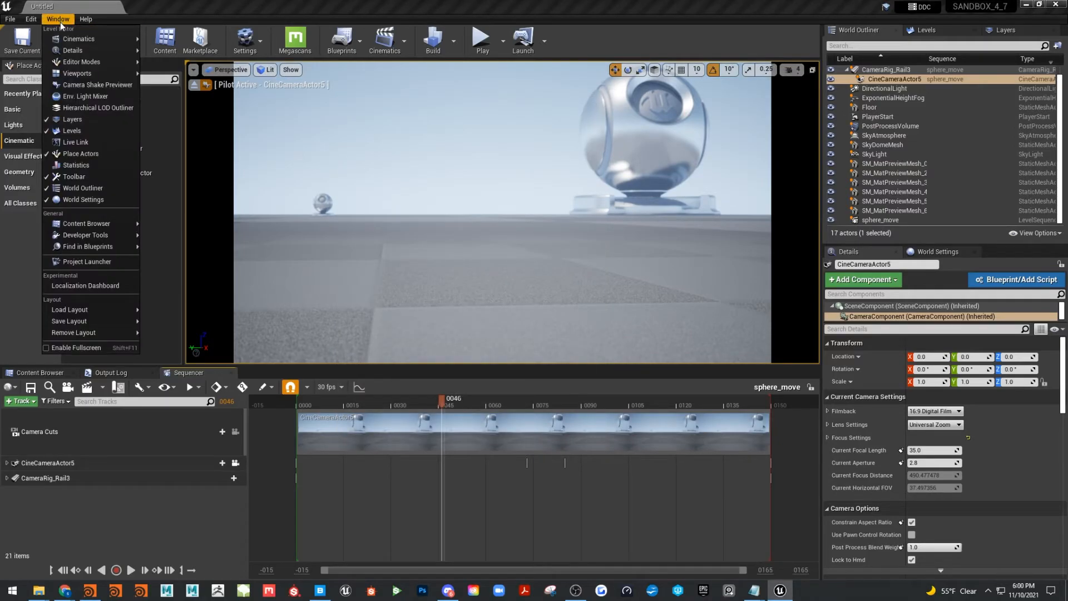
pyautogui.moveTo(68, 40)
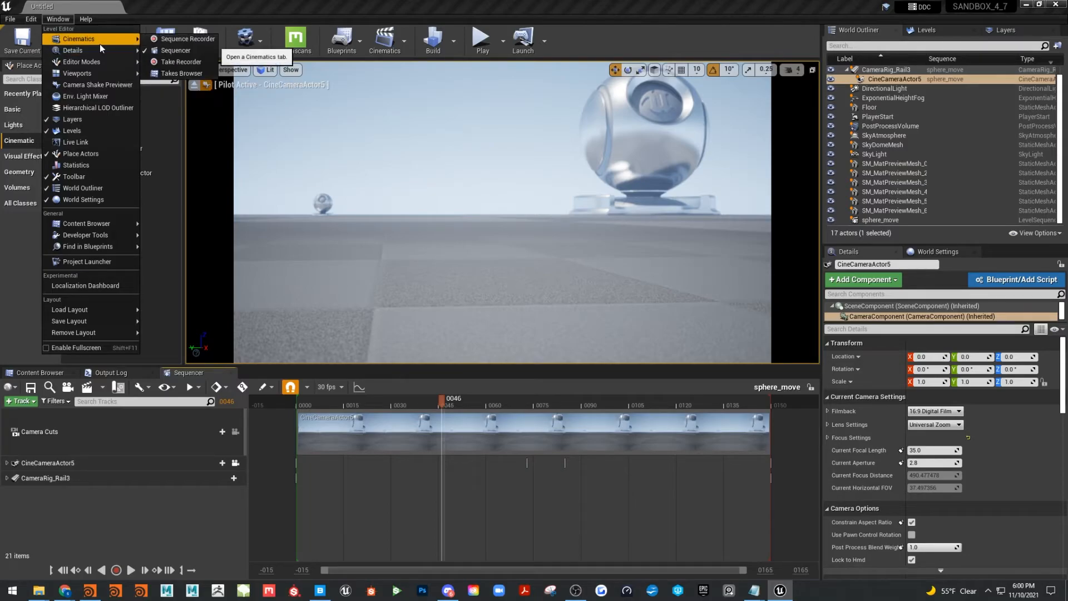
# - Find the Movie Render Queue plugin by searching the plugins for "movie" and enable it
pyautogui.click(32, 21)
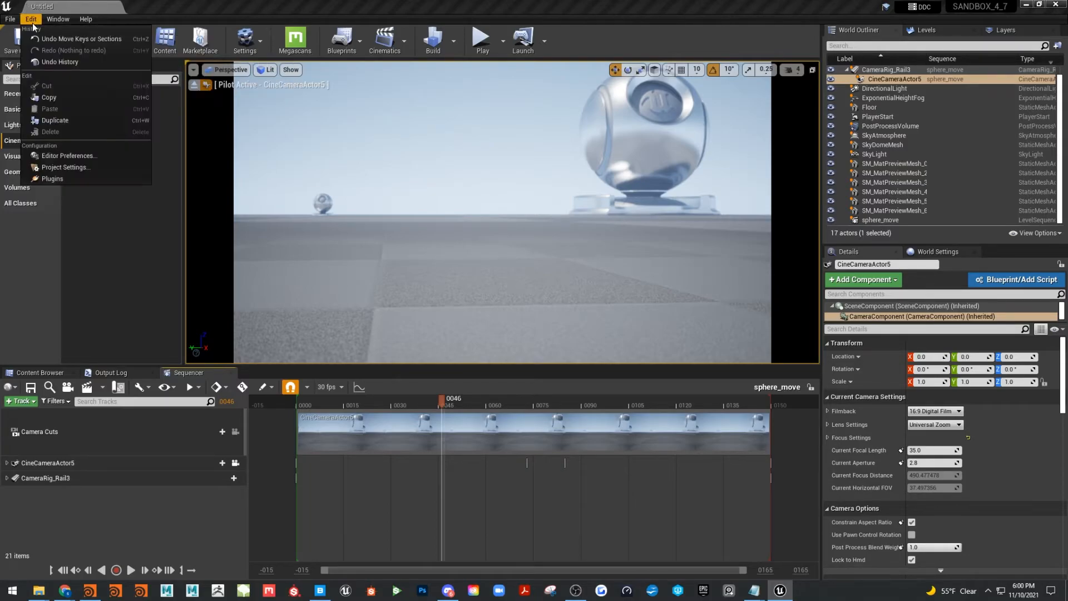
pyautogui.click(71, 178)
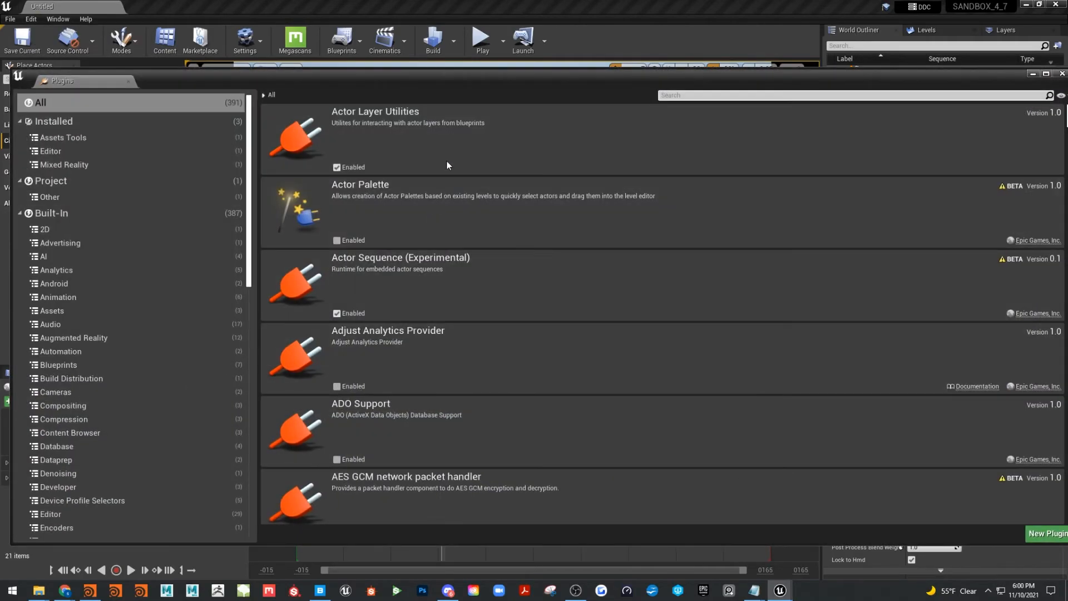
pyautogui.click(725, 95)
pyautogui.write('movie')
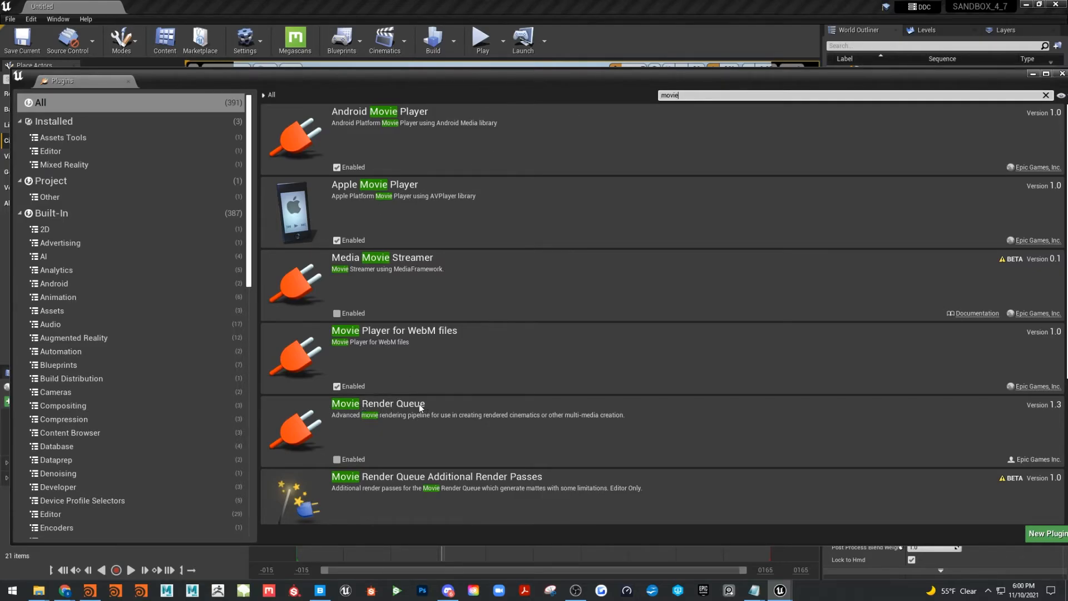
pyautogui.click(337, 459)
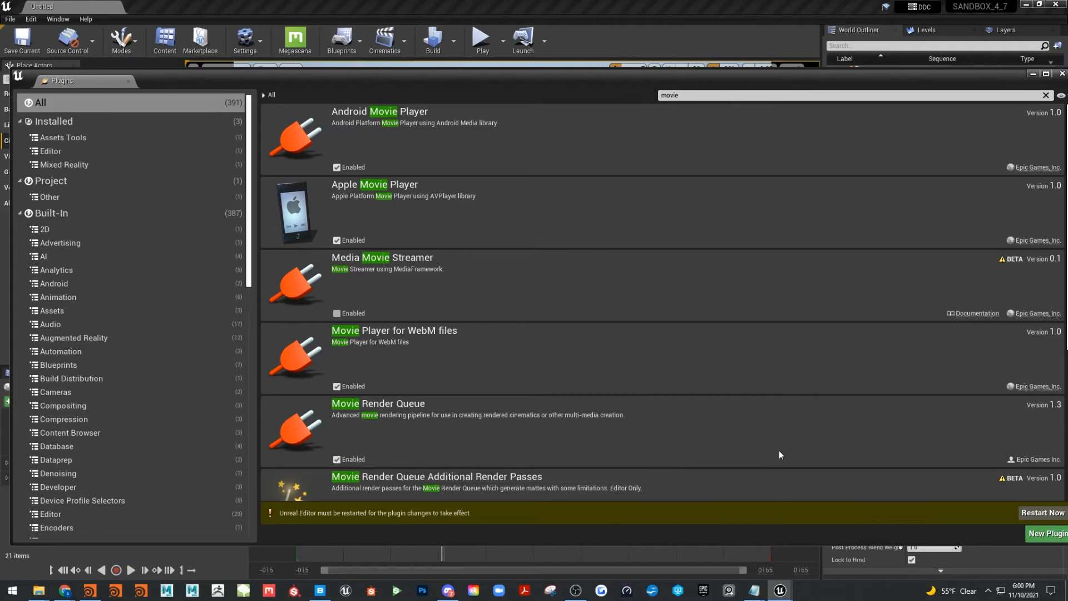
# - Restart the editor to apply the plugin change, reopen the previously open sequence and close the Plugins window
pyautogui.moveTo(882, 73); pyautogui.dragTo(793, 64)
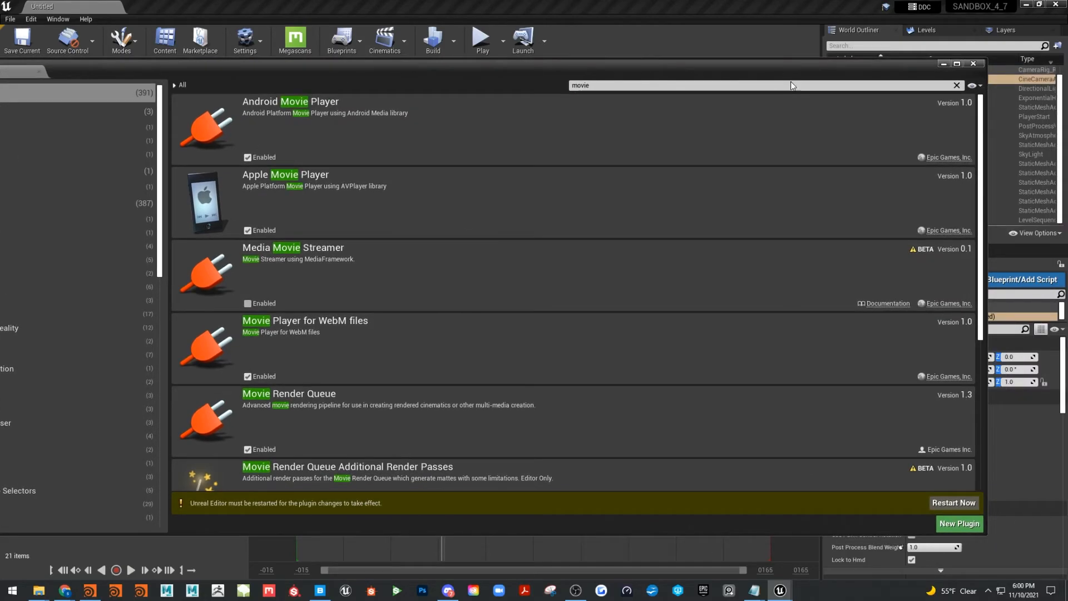
pyautogui.click(953, 504)
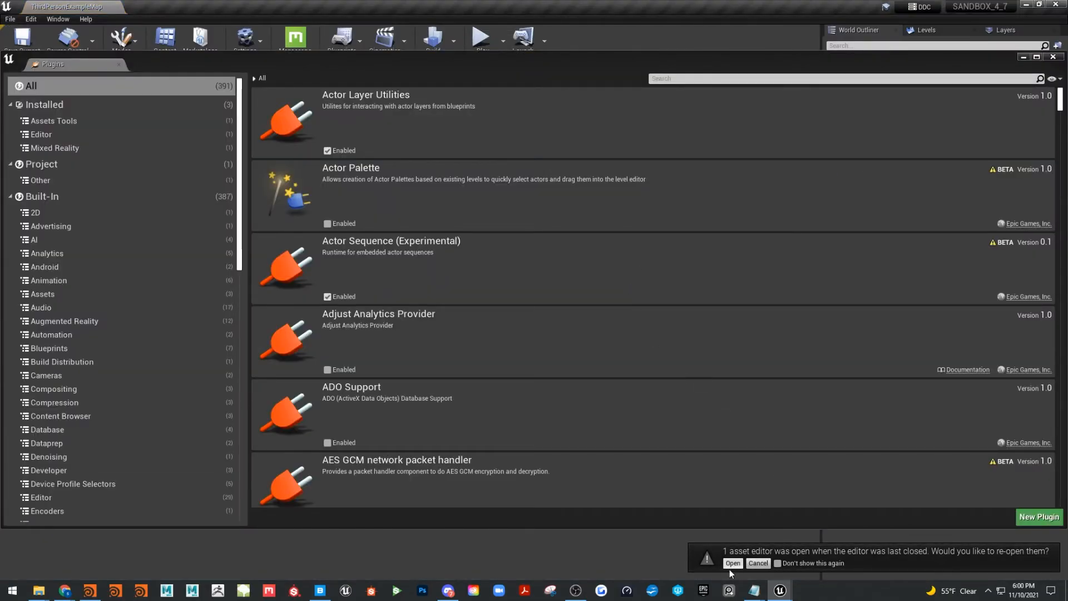
pyautogui.click(732, 564)
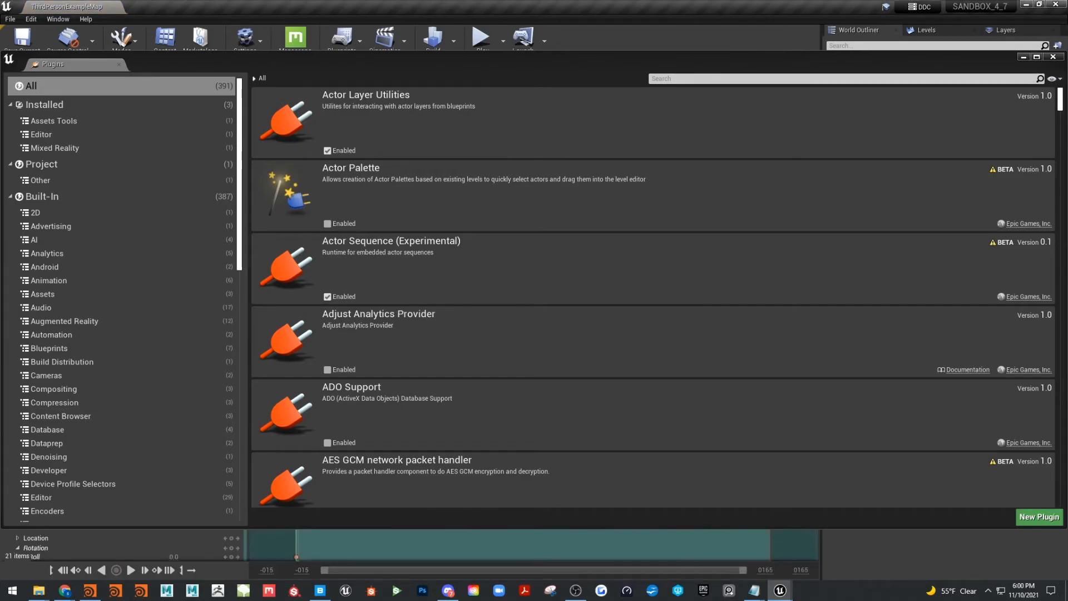
pyautogui.click(1053, 58)
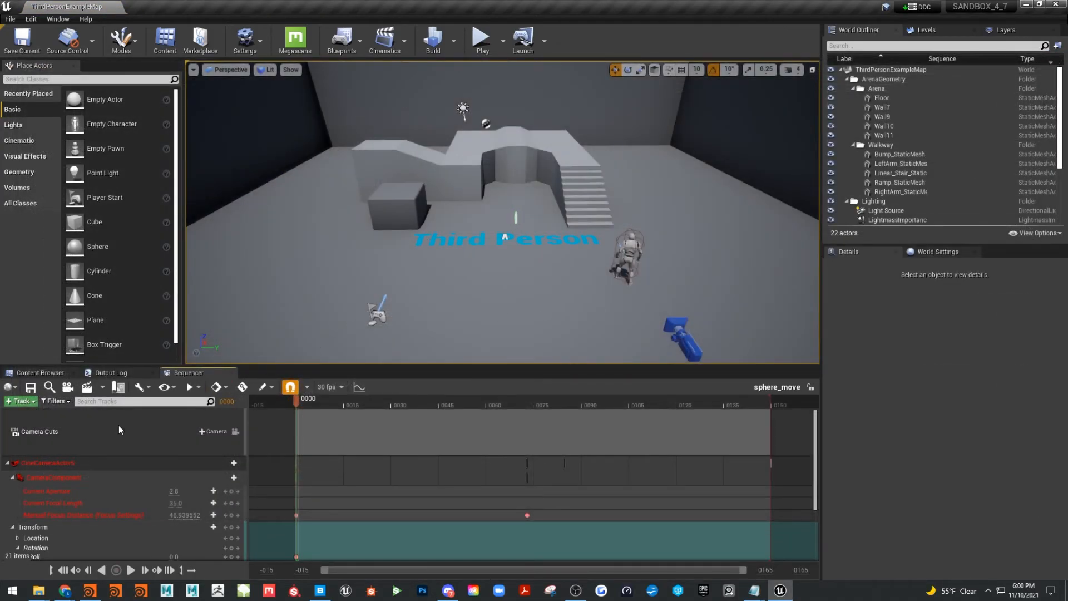
# - Enlarge the Sequencer area and try to assign an actor to the missing CineCameraActor5 track, filtering the actor list by "c"
pyautogui.moveTo(87, 366); pyautogui.dragTo(84, 333)
pyautogui.scroll(-2, 56, 440)
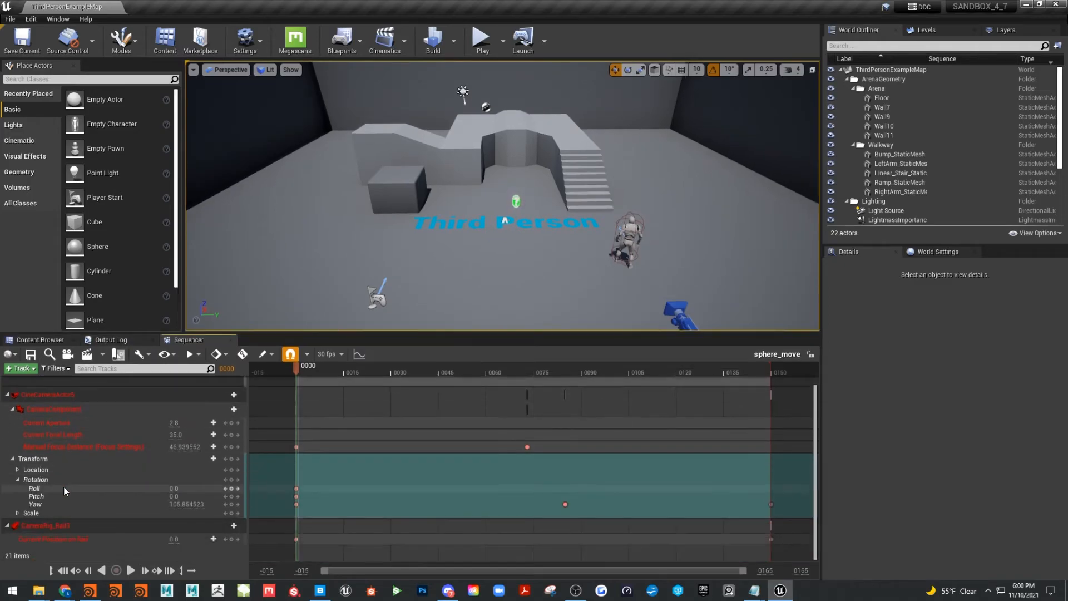
pyautogui.scroll(2, 75, 486)
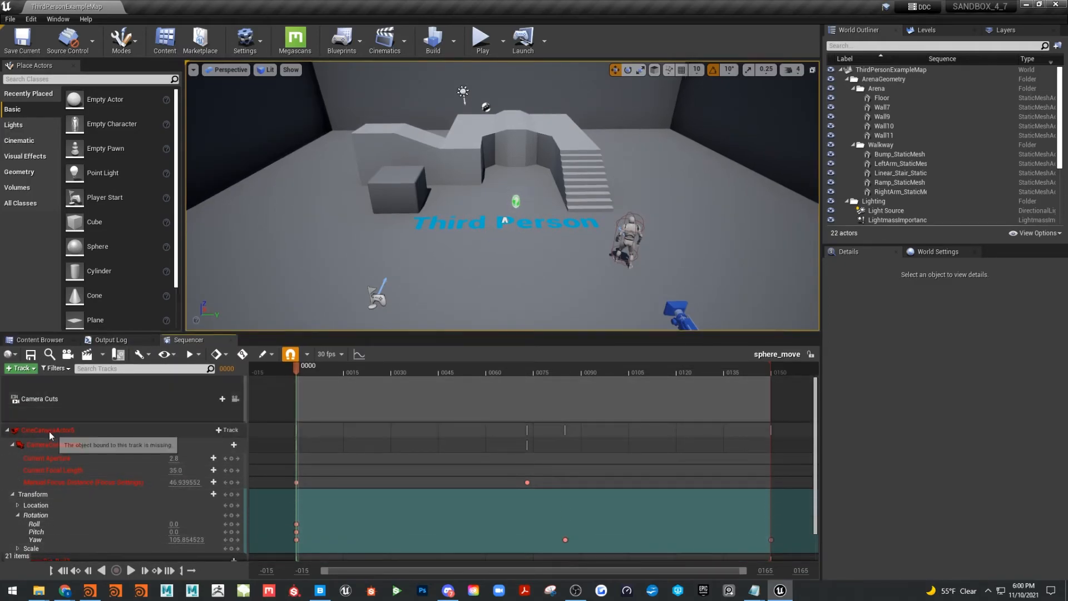
pyautogui.rightClick(52, 431)
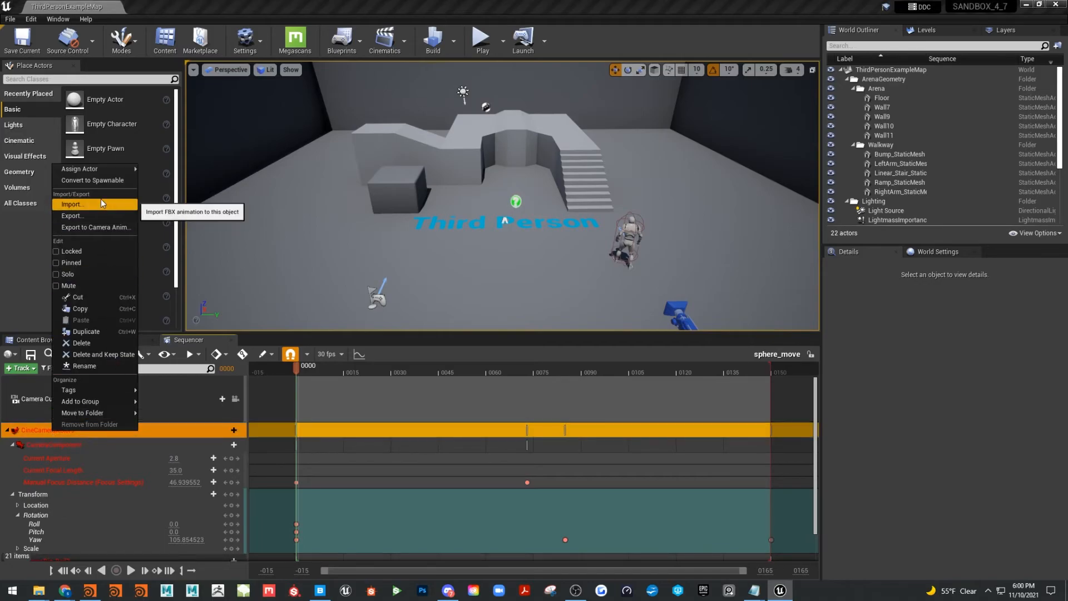
pyautogui.moveTo(99, 170)
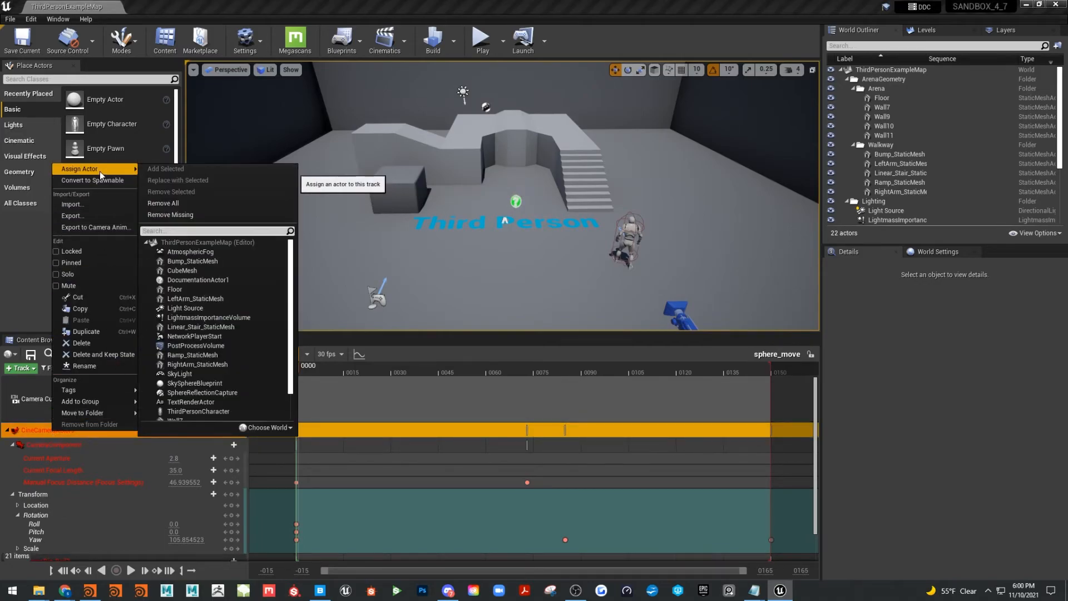
pyautogui.click(162, 231)
pyautogui.write('c')
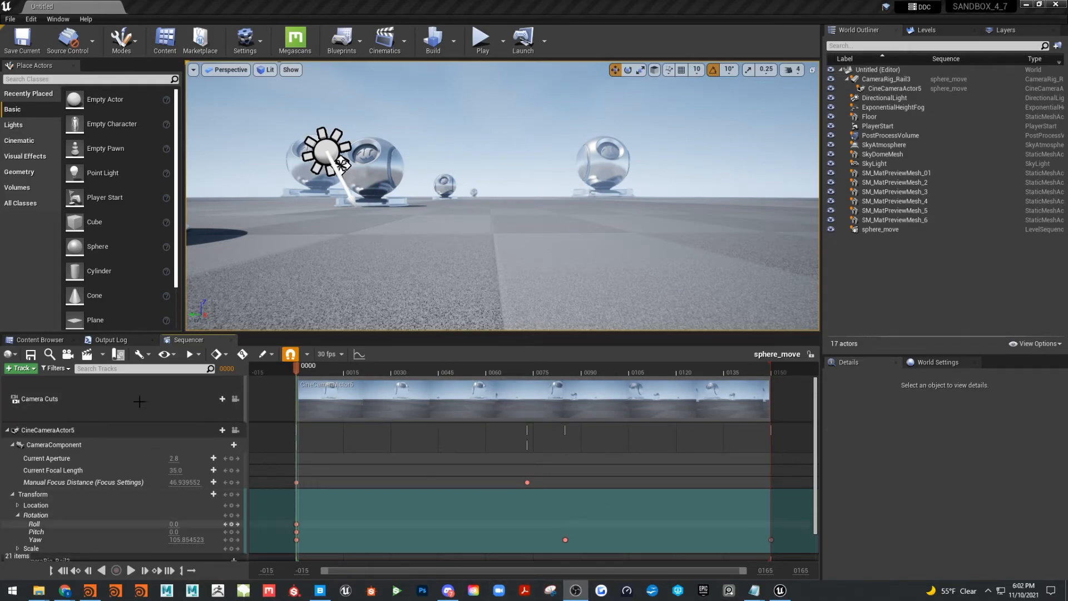
# - Open the Movie Render Queue and add the sphere_move level sequence as a render job
pyautogui.click(56, 18)
pyautogui.moveTo(54, 40)
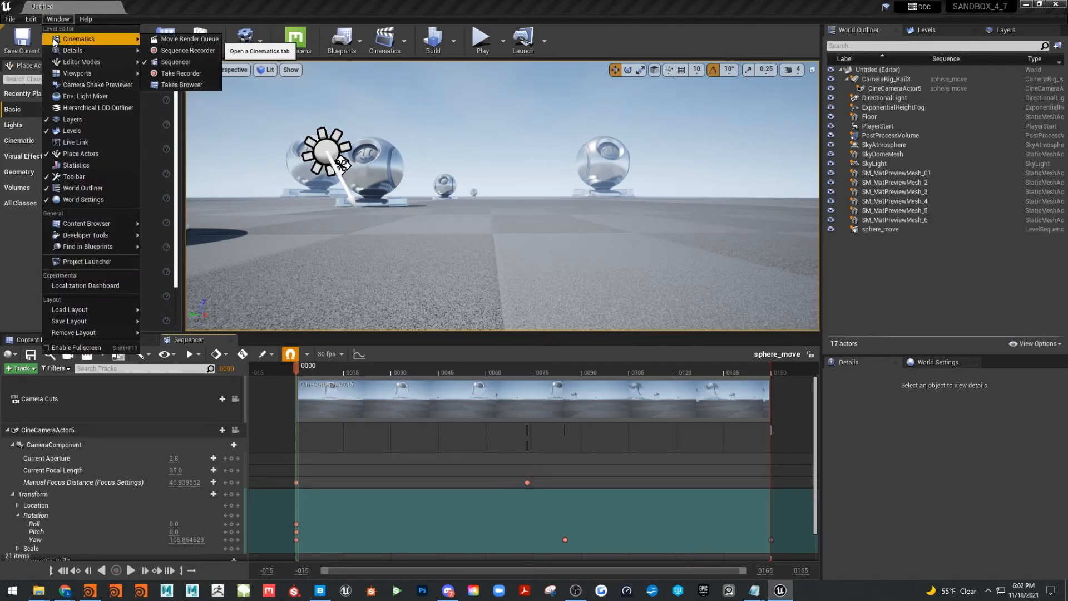
pyautogui.click(198, 41)
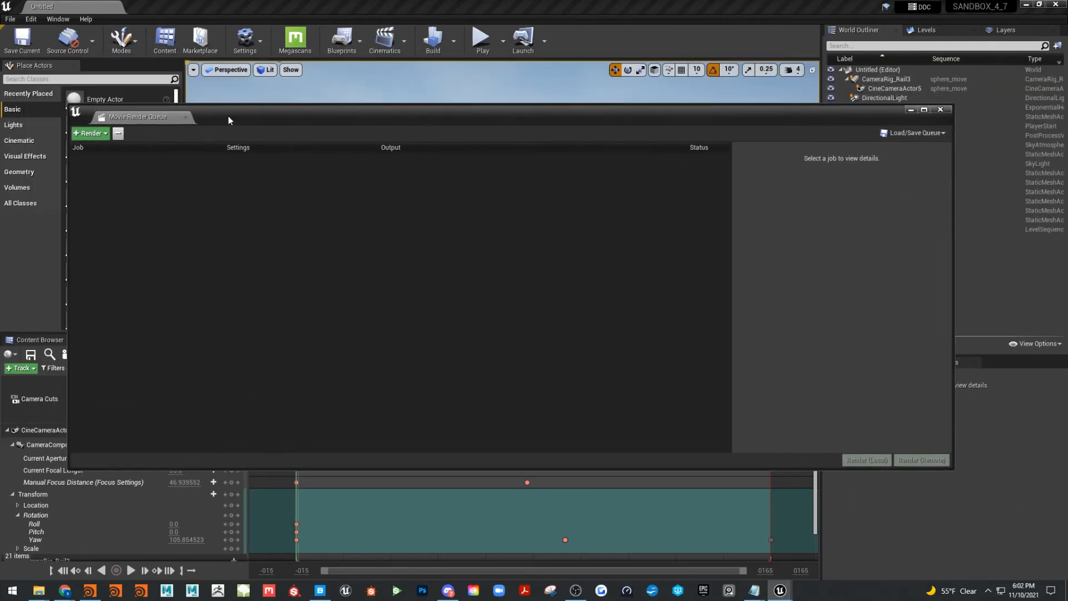
pyautogui.moveTo(228, 120); pyautogui.dragTo(254, 133)
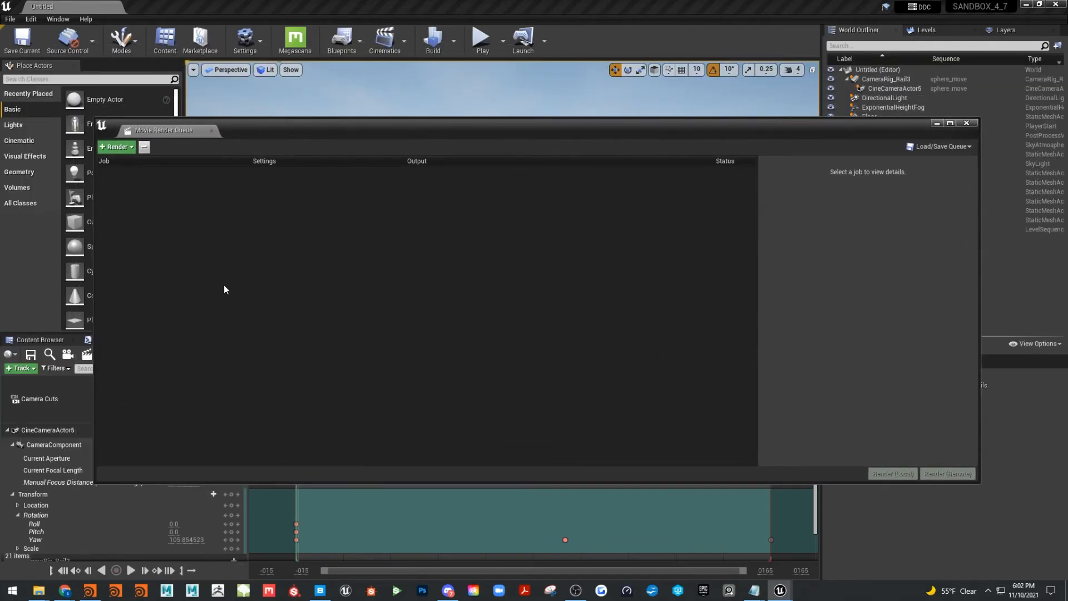
pyautogui.click(123, 147)
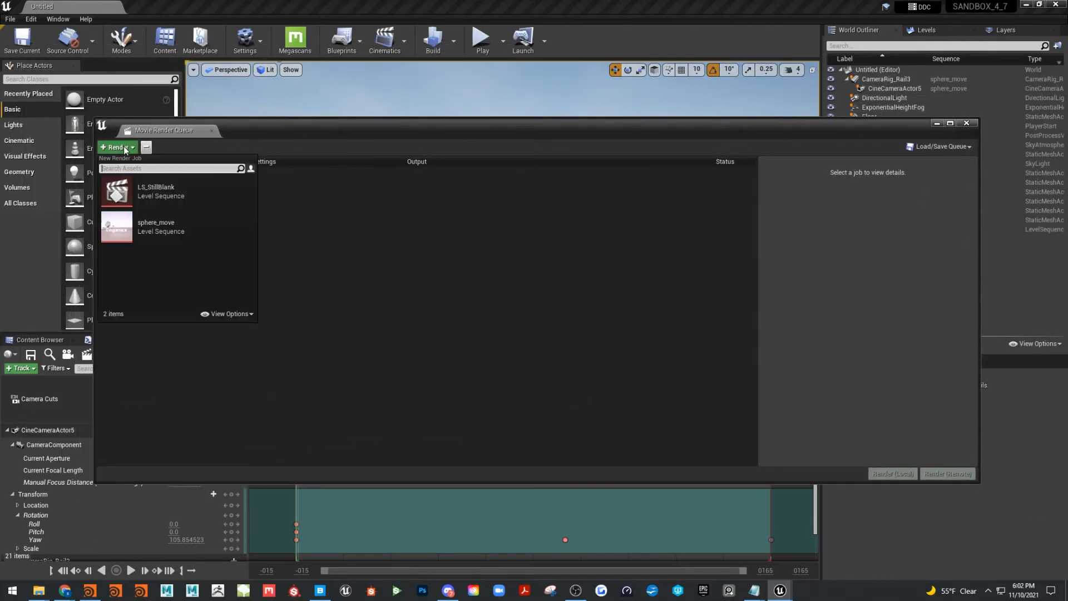
pyautogui.click(176, 238)
# - Load the Pending_MoviePipelineMasterConfig1 preset into the sphere_move job, review its console variables and accept the settings
pyautogui.click(269, 174)
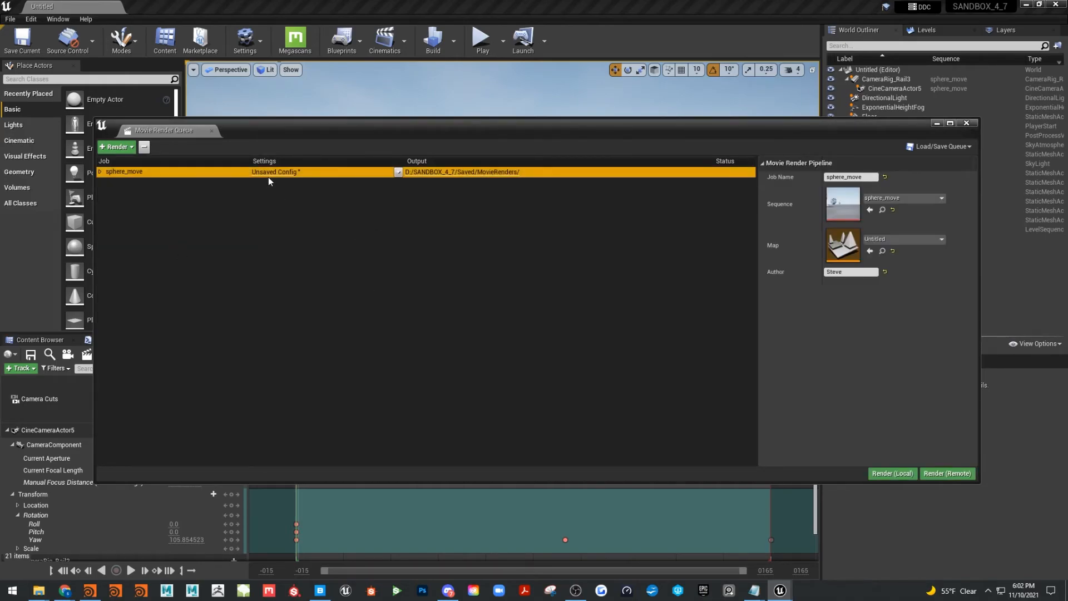
pyautogui.click(692, 148)
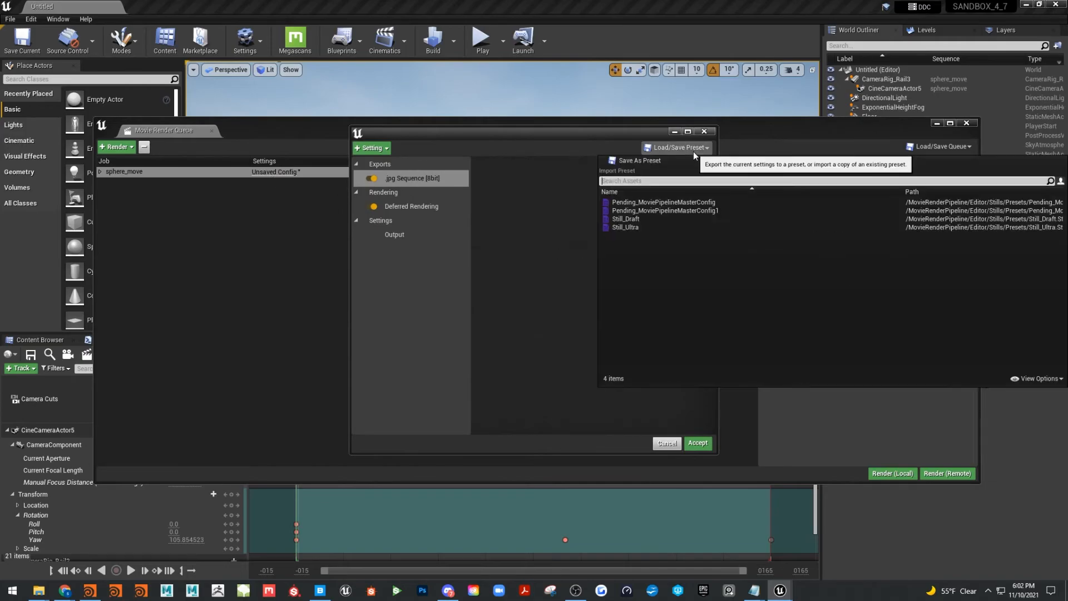
pyautogui.click(683, 212)
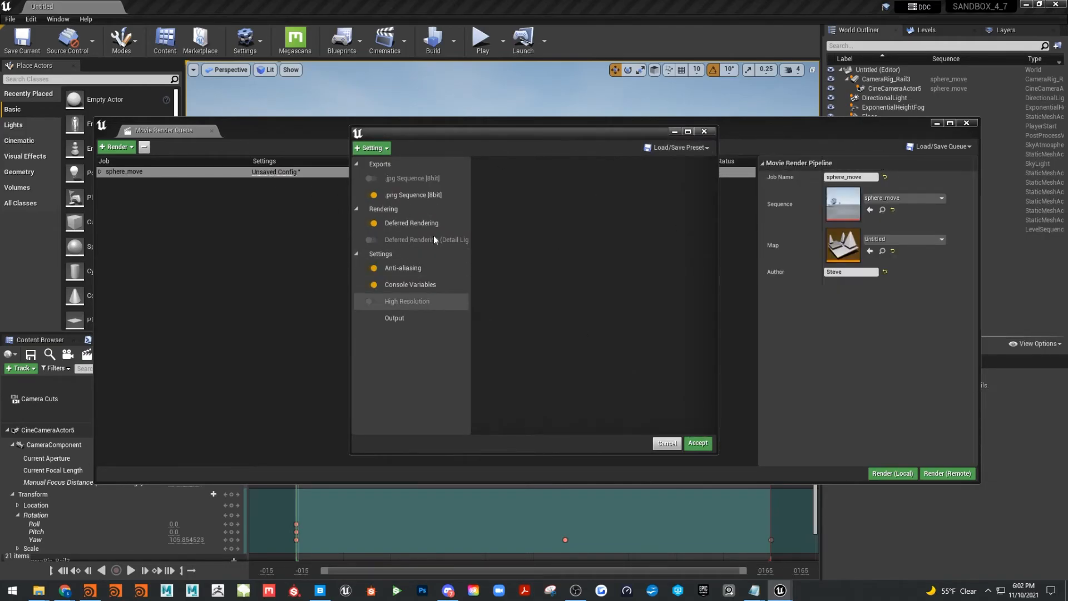
pyautogui.click(406, 284)
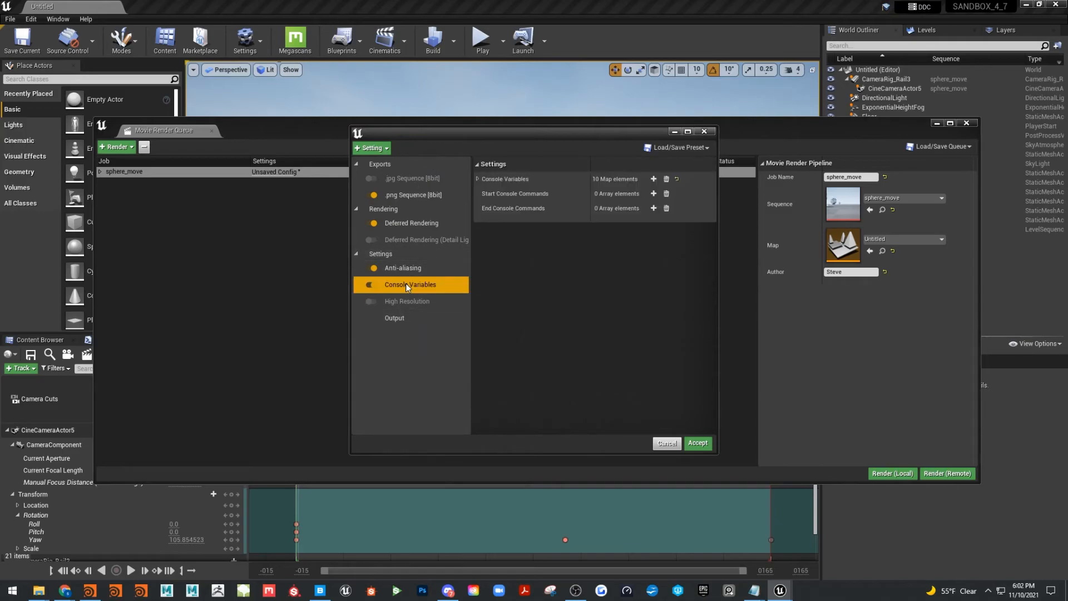
pyautogui.click(477, 179)
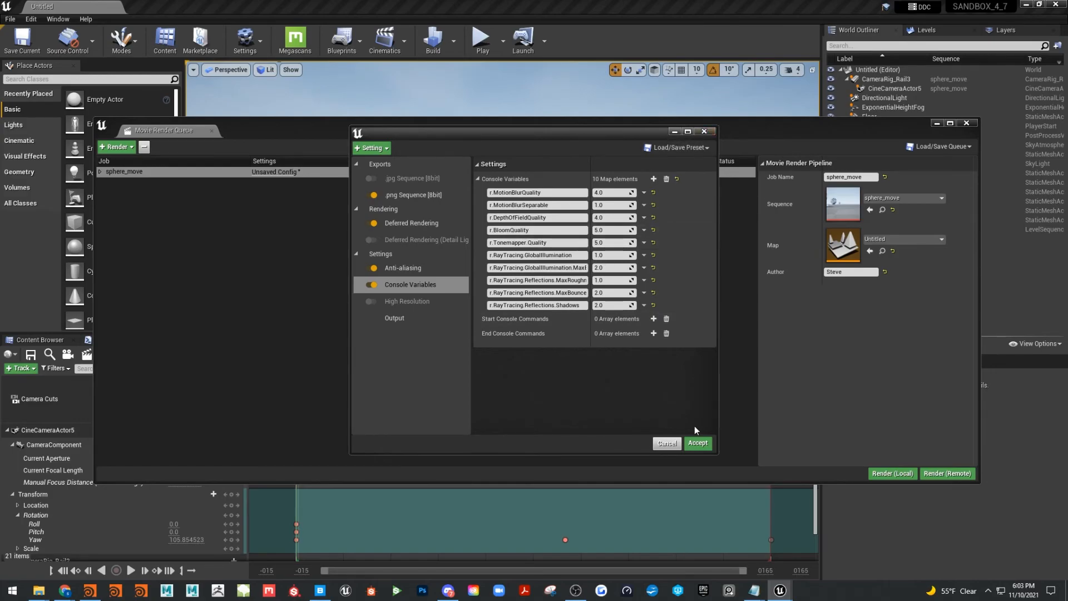
pyautogui.click(697, 443)
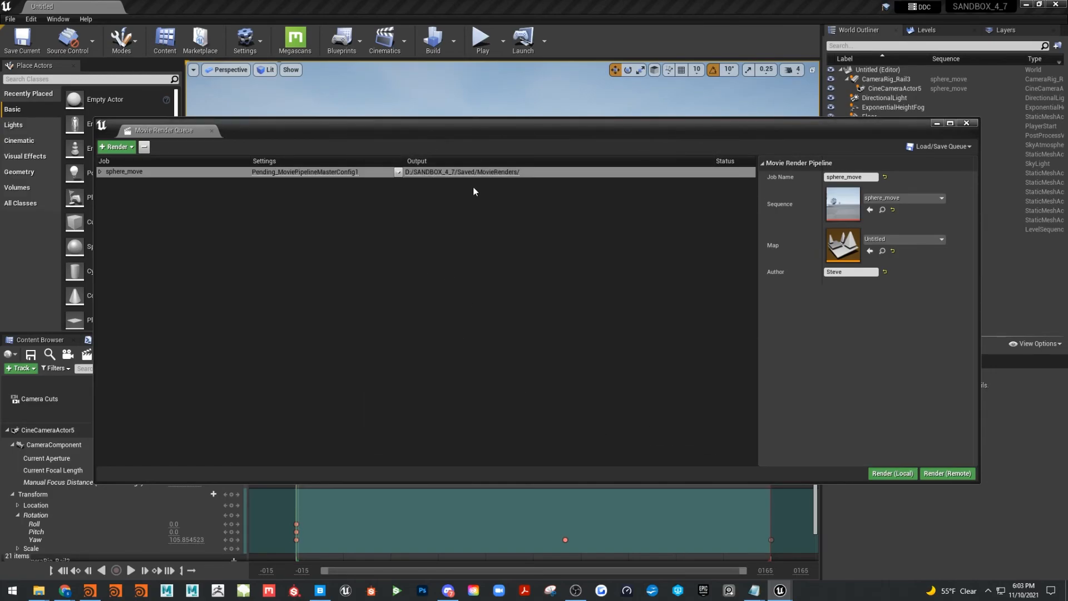
# - Check the job's MovieRenders output folder and start rendering the sphere_move job locally
pyautogui.click(455, 170)
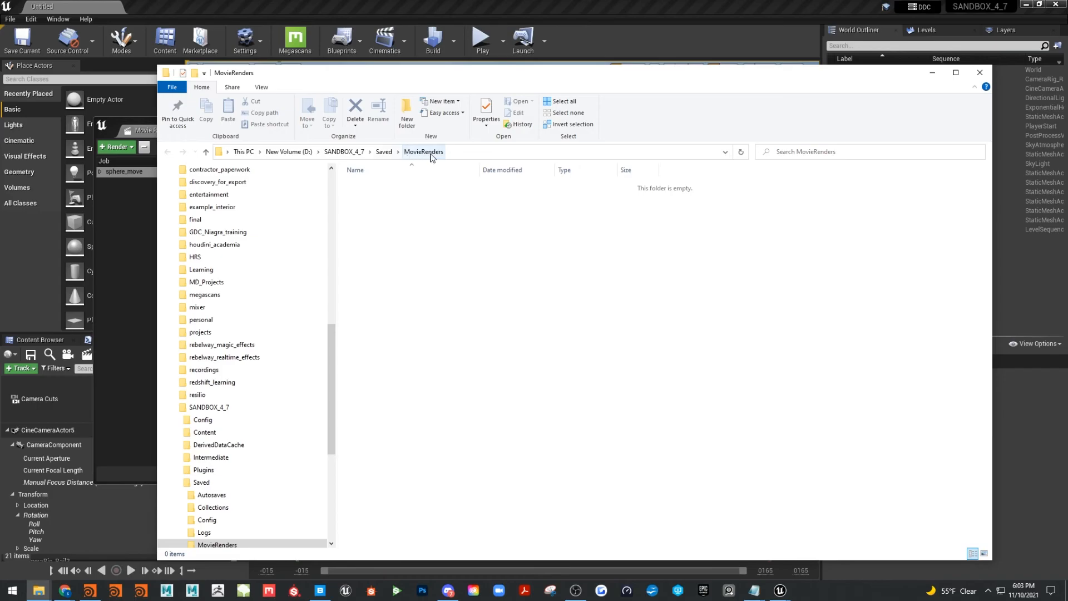
pyautogui.click(980, 73)
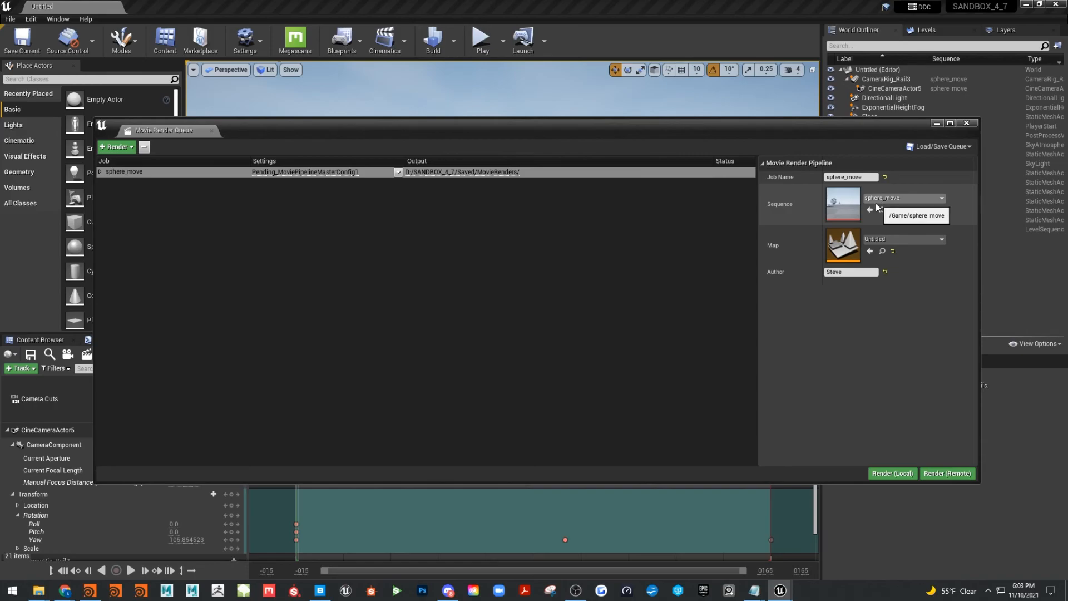
pyautogui.click(892, 474)
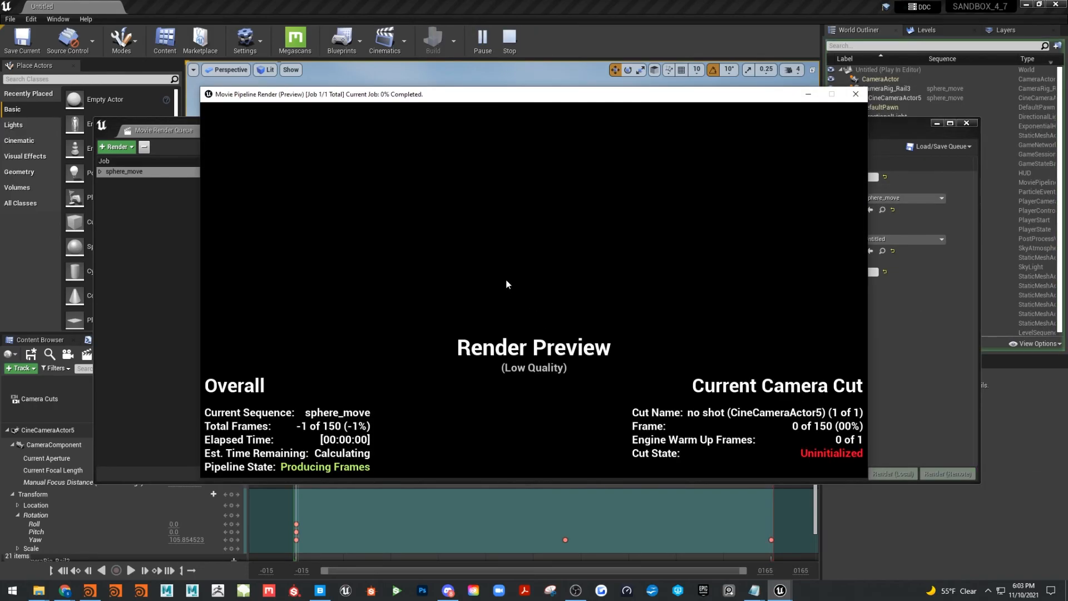